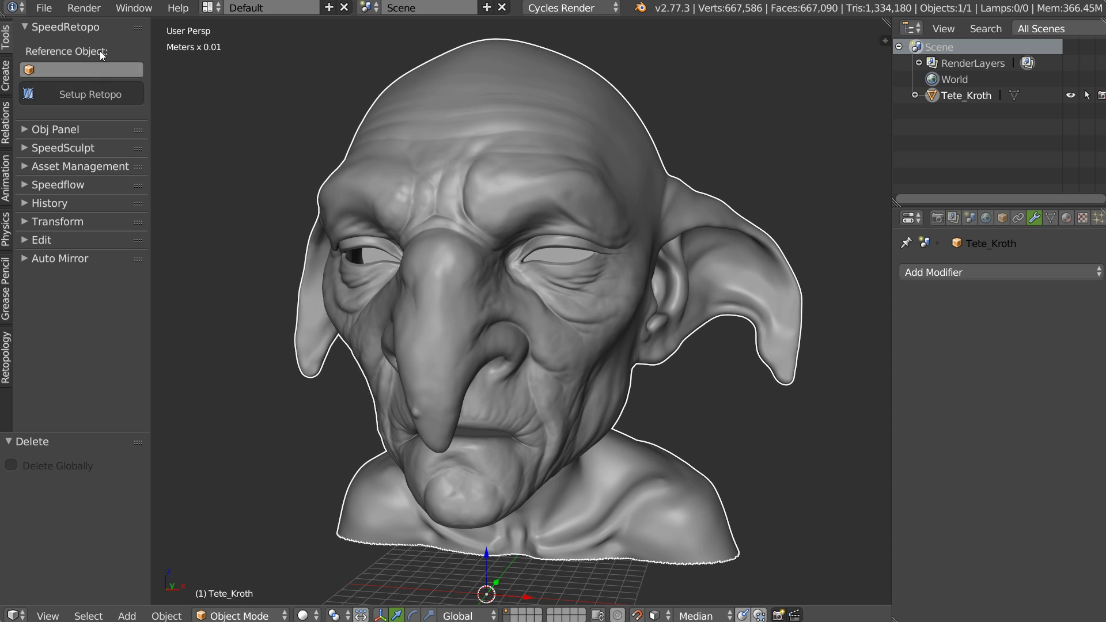
# Set Tete_Kroth as the SpeedRetopo reference object and run Setup Retopo to start a retopology mesh
pyautogui.moveTo(540, 306)
pyautogui.mouseDown(button='middle')
pyautogui.moveTo(529, 348)
pyautogui.moveTo(526, 198)
pyautogui.mouseUp(button='middle')
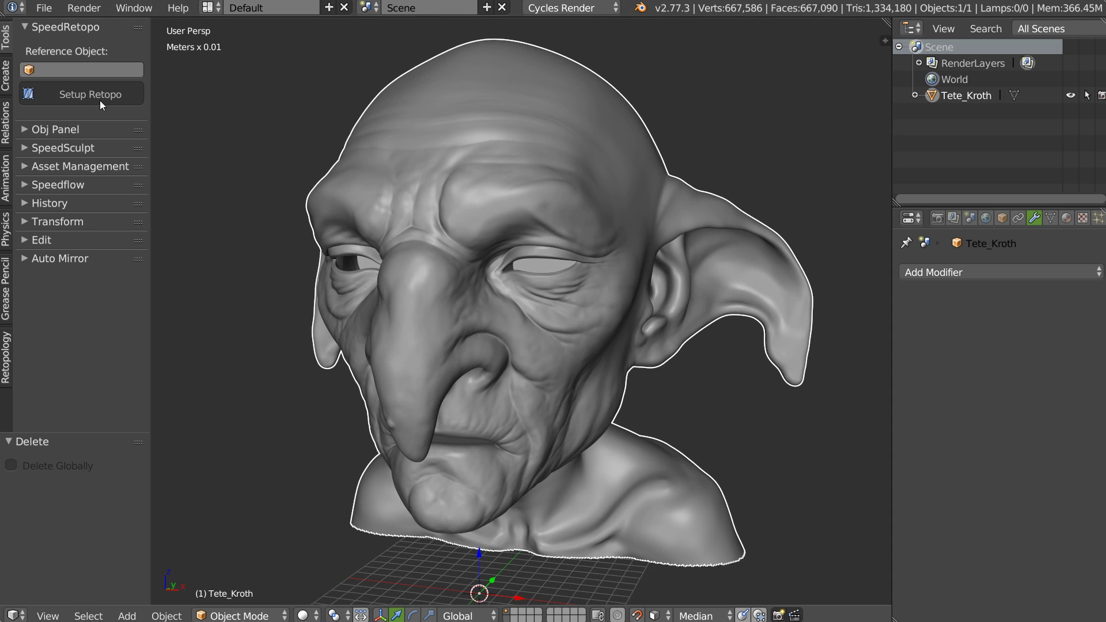
pyautogui.click(27, 67)
pyautogui.click(90, 95)
pyautogui.moveTo(501, 203); pyautogui.dragTo(511, 210, button='middle')
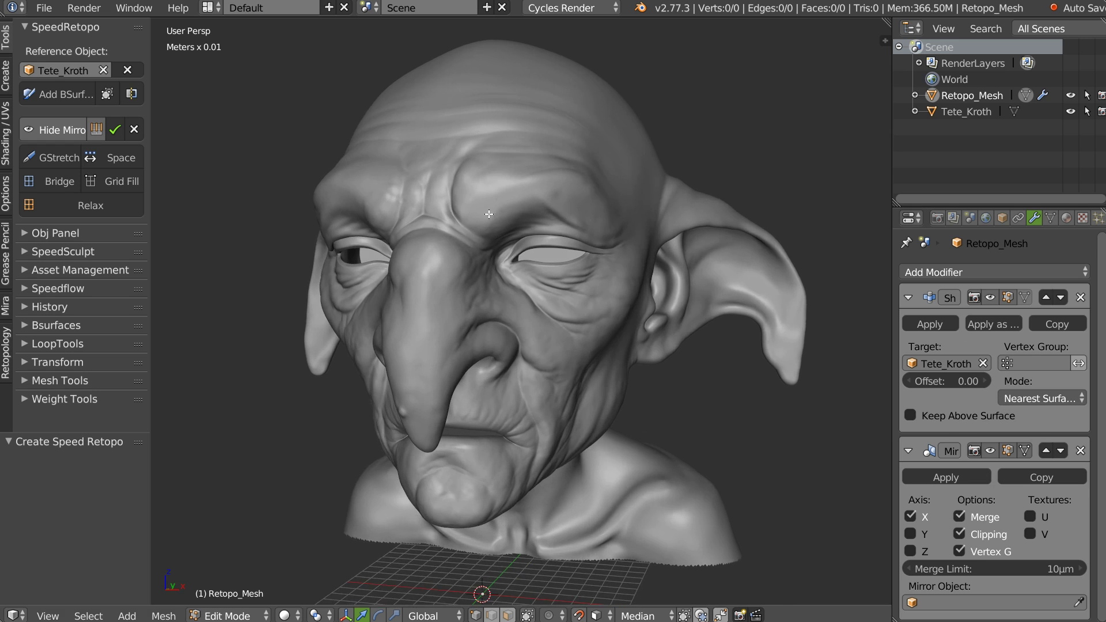
# Draw two guide strokes along the lower and upper borders of the upper eyelid, from inner to outer eye corner
pyautogui.scroll(5, 526, 205)
pyautogui.scroll(-3, 526, 206)
pyautogui.moveTo(531, 217); pyautogui.dragTo(541, 260, button='middle')
pyautogui.scroll(3, 539, 245)
pyautogui.scroll(1, 541, 259)
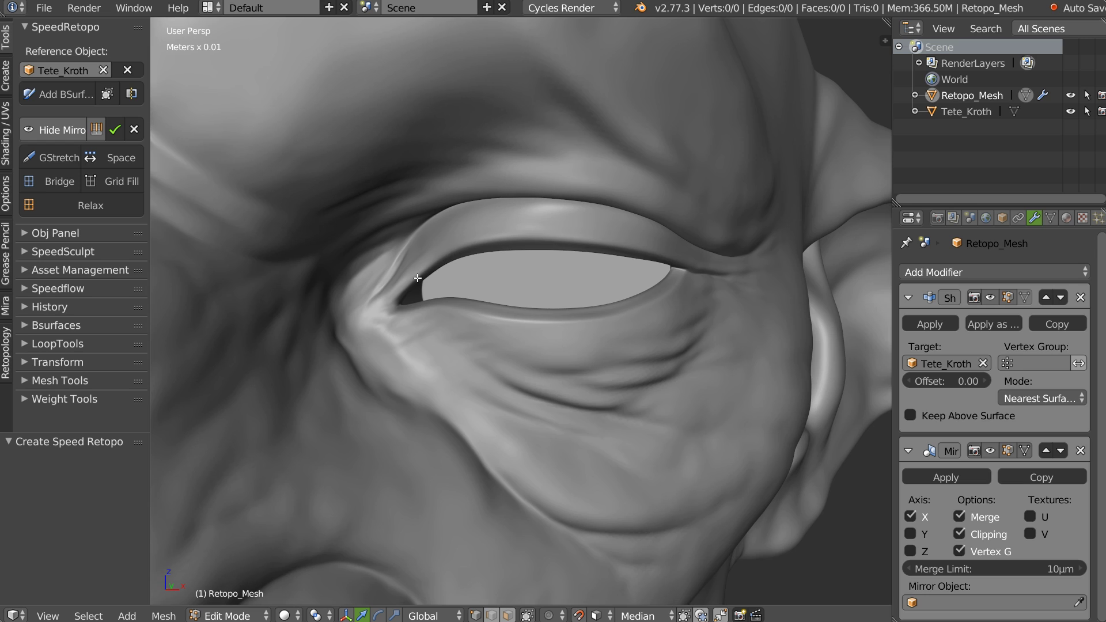
pyautogui.moveTo(386, 304); pyautogui.dragTo(418, 277)
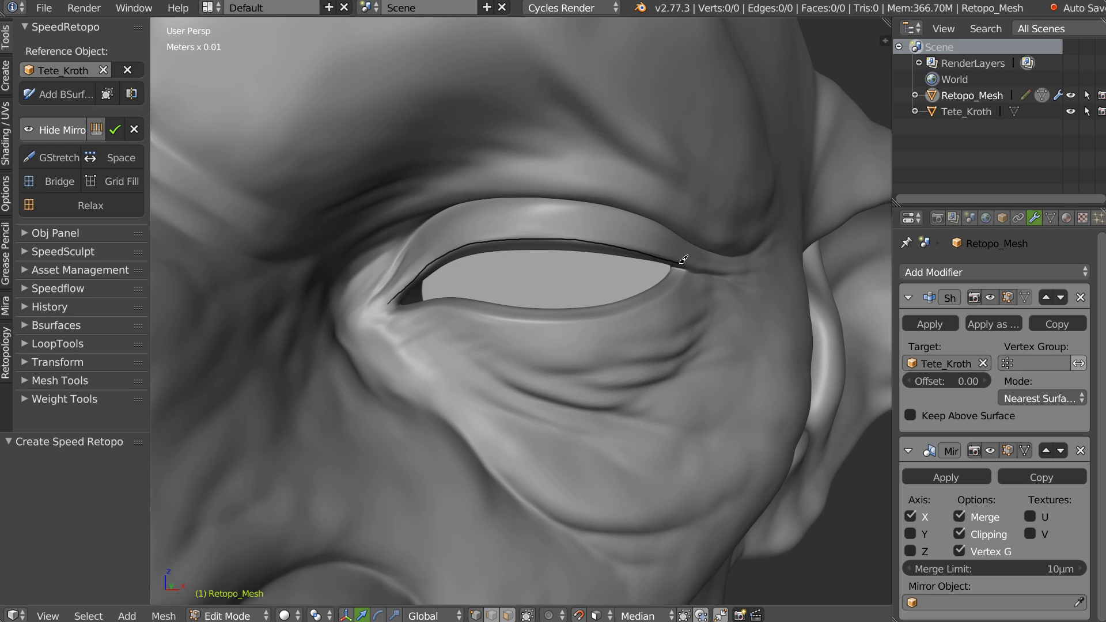
pyautogui.moveTo(722, 267); pyautogui.dragTo(729, 272)
pyautogui.moveTo(482, 199)
pyautogui.mouseDown()
pyautogui.moveTo(575, 199)
pyautogui.moveTo(746, 252)
pyautogui.mouseUp()
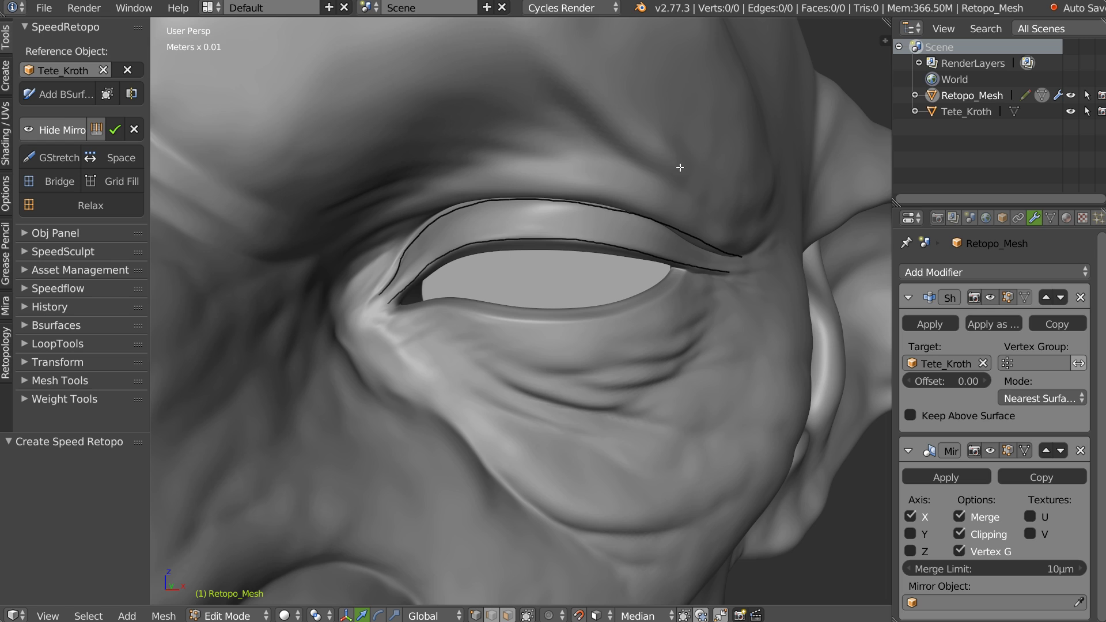
# Generate a BSurface from the eyelid strokes with Cross set to 7 and Follow set to 2
pyautogui.click(68, 94)
pyautogui.moveTo(600, 239)
pyautogui.mouseDown(button='middle')
pyautogui.moveTo(565, 225)
pyautogui.moveTo(487, 232)
pyautogui.moveTo(507, 262)
pyautogui.mouseUp(button='middle')
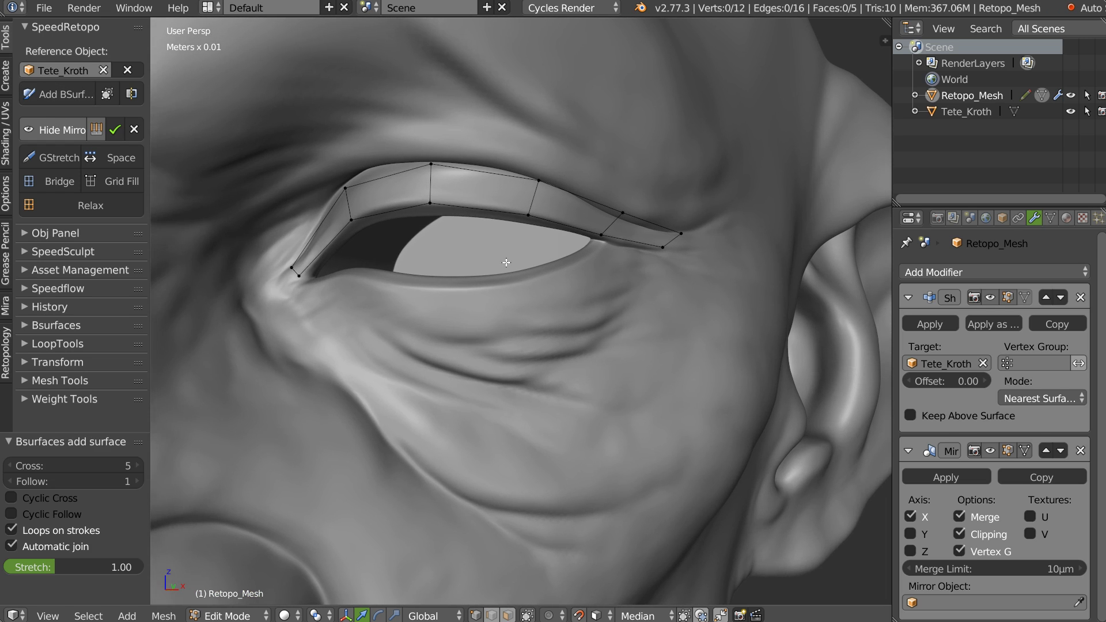
pyautogui.press('F6')
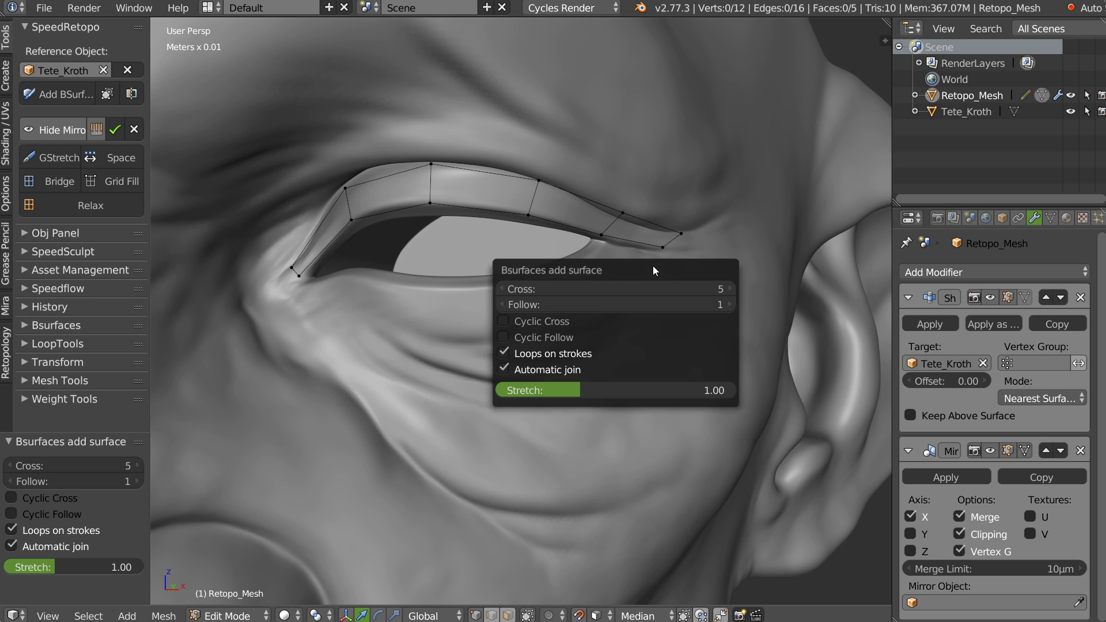
pyautogui.click(728, 306)
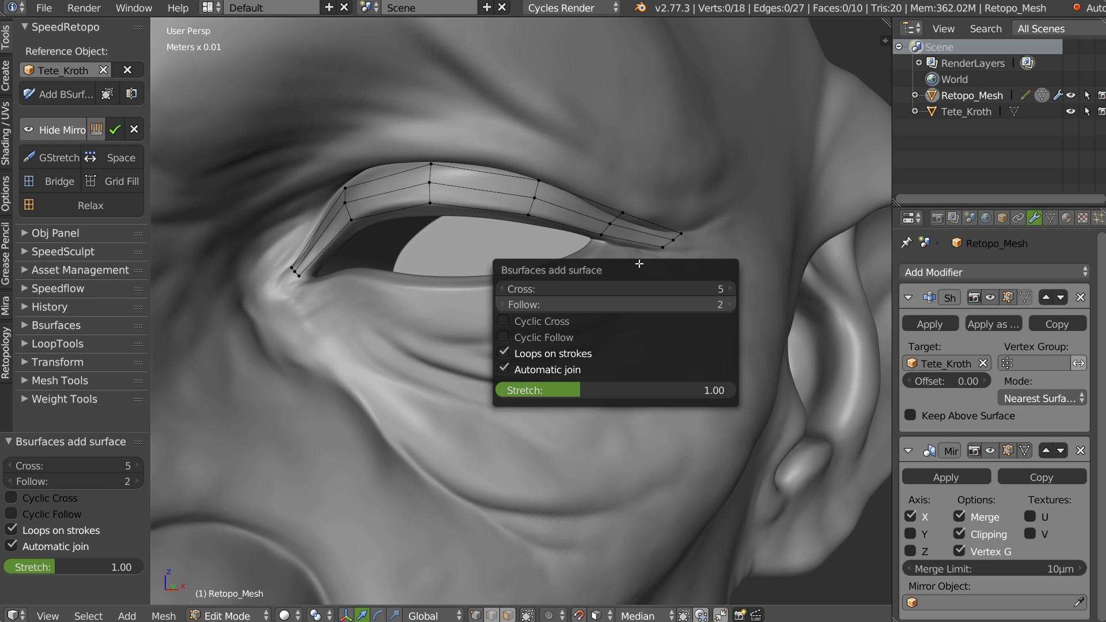
pyautogui.click(729, 292)
pyautogui.click(729, 294)
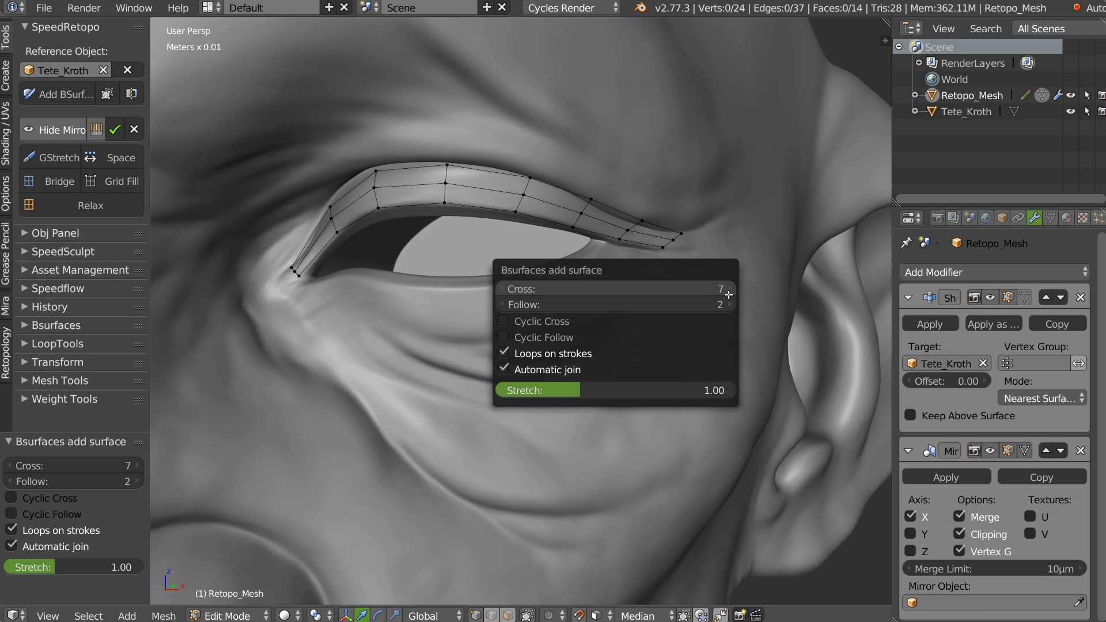
# Dissolve the lengthwise middle edge loop of the upper-eyelid strip
pyautogui.moveTo(364, 267); pyautogui.dragTo(389, 265, button='middle')
pyautogui.moveTo(648, 210); pyautogui.dragTo(639, 264, button='middle')
pyautogui.press('Tab')
pyautogui.keyDown('alt'); pyautogui.rightClick(345, 199); pyautogui.keyUp('alt')
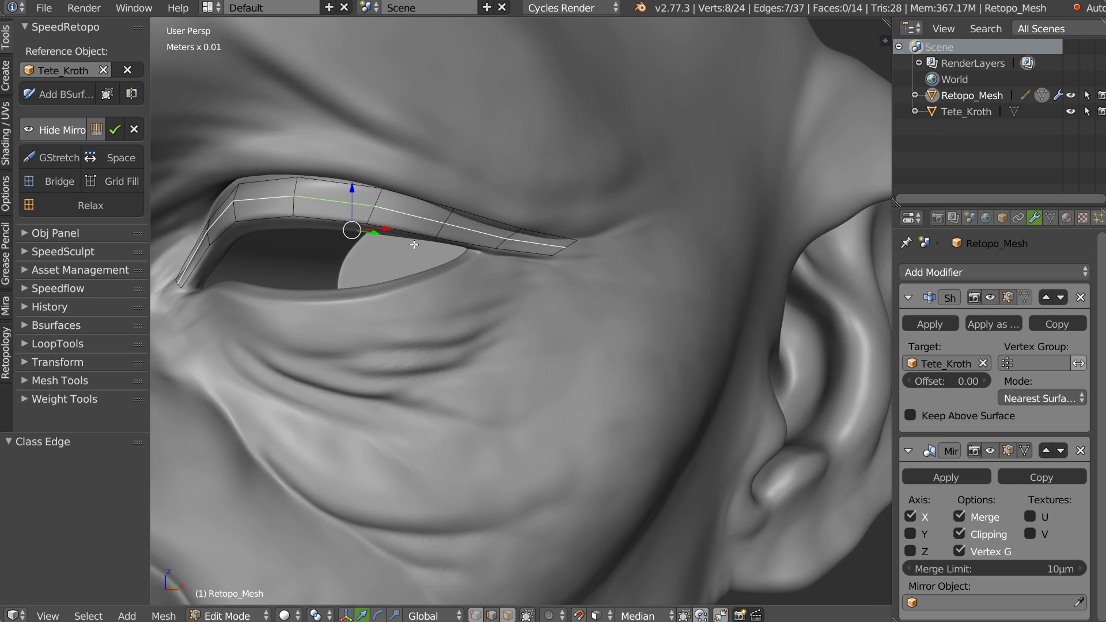
pyautogui.hotkey('ctrl', 'x')
# Reposition the upper-border vertices of the eyelid strip near the outer eye corner to follow the lid's contour
pyautogui.scroll(4, 484, 240)
pyautogui.press('Tab')
pyautogui.click(455, 231)
pyautogui.moveTo(548, 222); pyautogui.dragTo(514, 224, button='right')
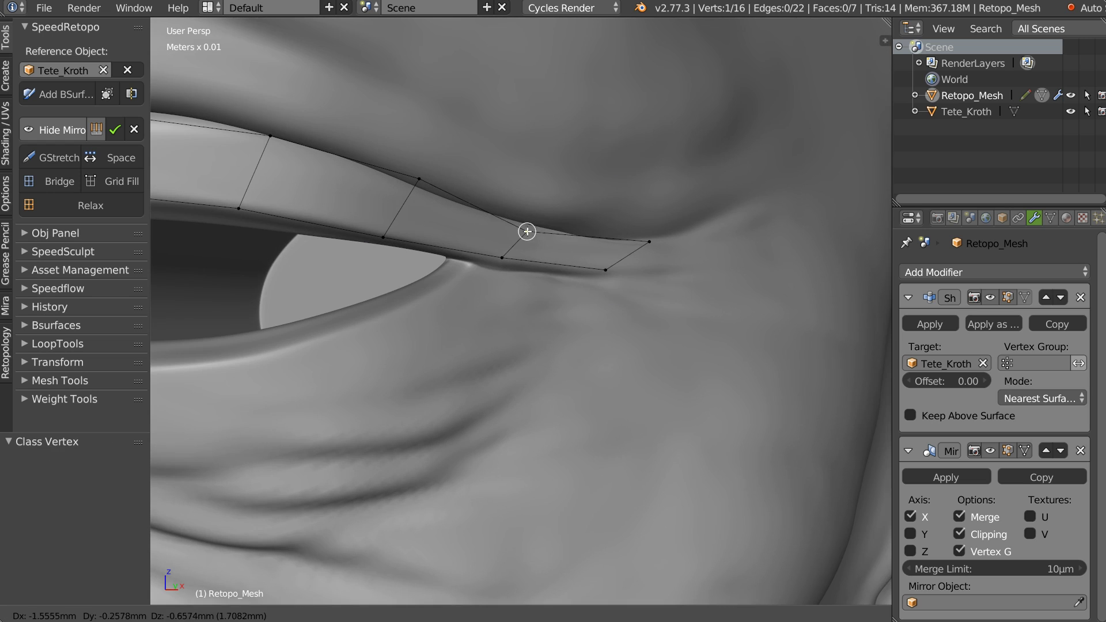
pyautogui.rightClick(420, 179)
pyautogui.press('g')
pyautogui.click(412, 190)
pyautogui.rightClick(650, 242)
pyautogui.press('g')
pyautogui.click(615, 242)
# Adjust the upper-border vertices near the inner half of the eyelid strip to match the lid crease
pyautogui.scroll(-5, 579, 227)
pyautogui.moveTo(409, 247); pyautogui.dragTo(457, 249, button='middle')
pyautogui.moveTo(358, 219); pyautogui.dragTo(358, 215, button='right')
pyautogui.rightClick(396, 189)
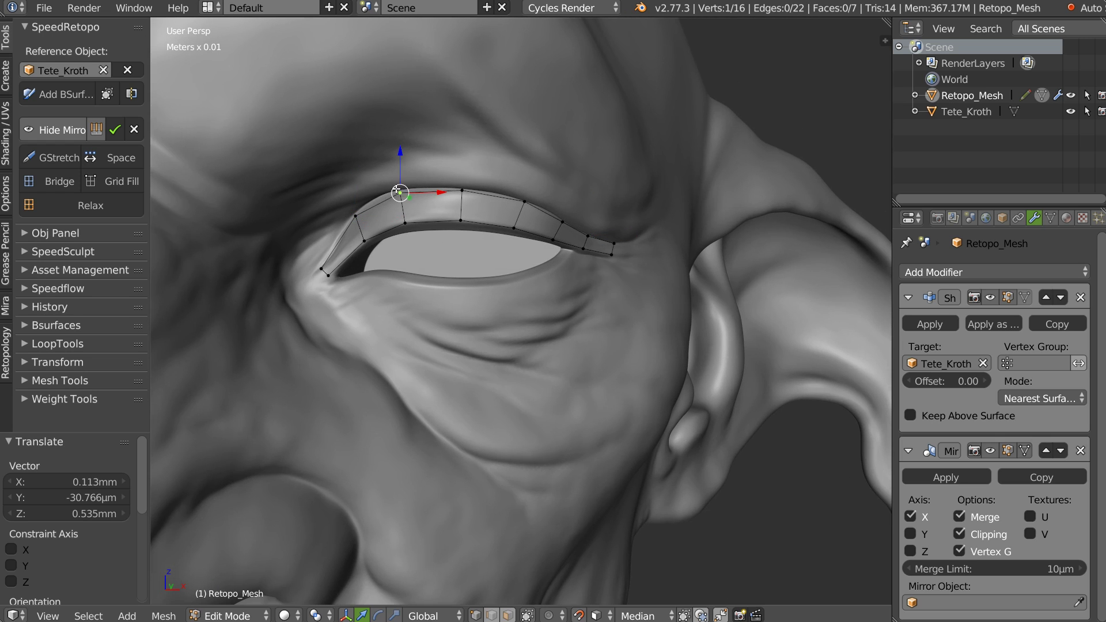
pyautogui.moveTo(406, 196); pyautogui.dragTo(396, 190)
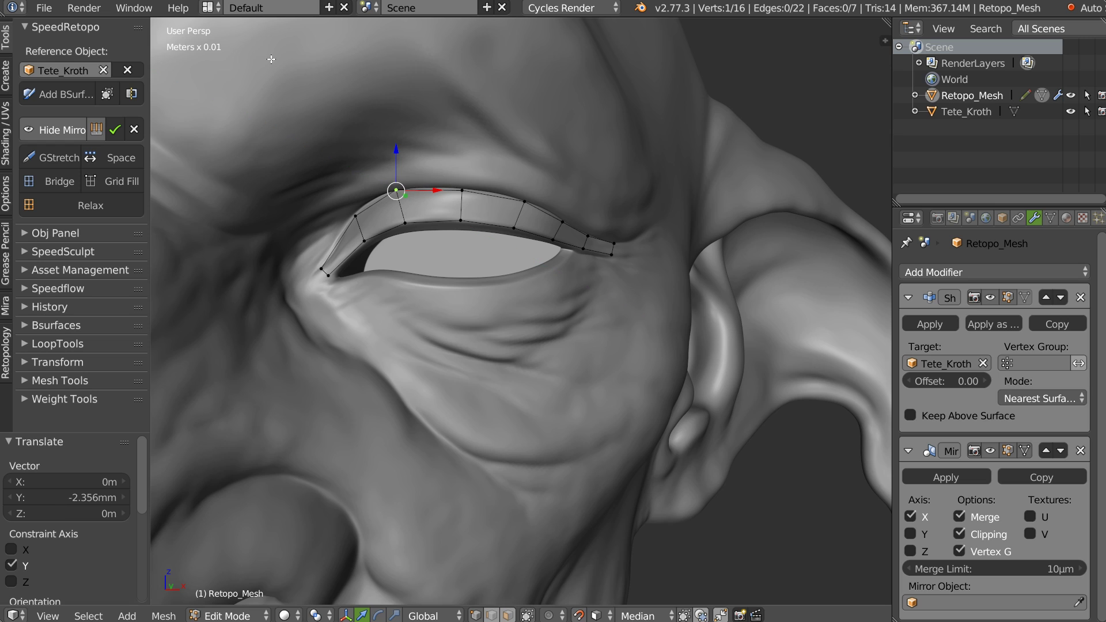
# Filter the add-ons in User Preferences by "bsur", then disable and re-enable Bsurfaces GPL Edition
pyautogui.click(43, 8)
pyautogui.click(81, 201)
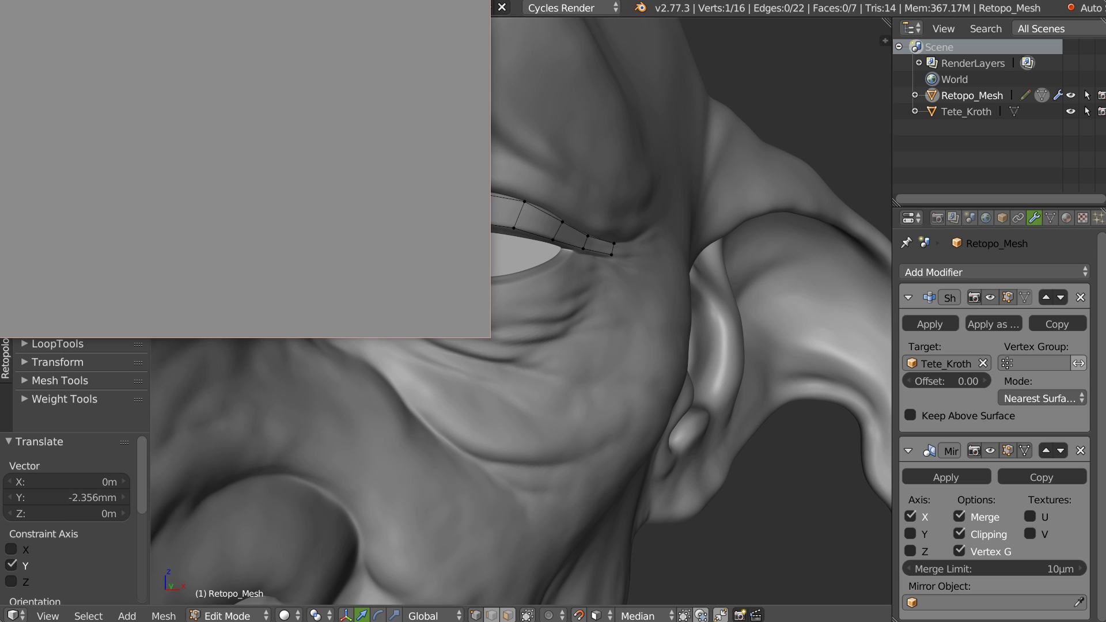
pyautogui.moveTo(38, 0); pyautogui.dragTo(442, 128)
pyautogui.click(309, 183)
pyautogui.write('bsur')
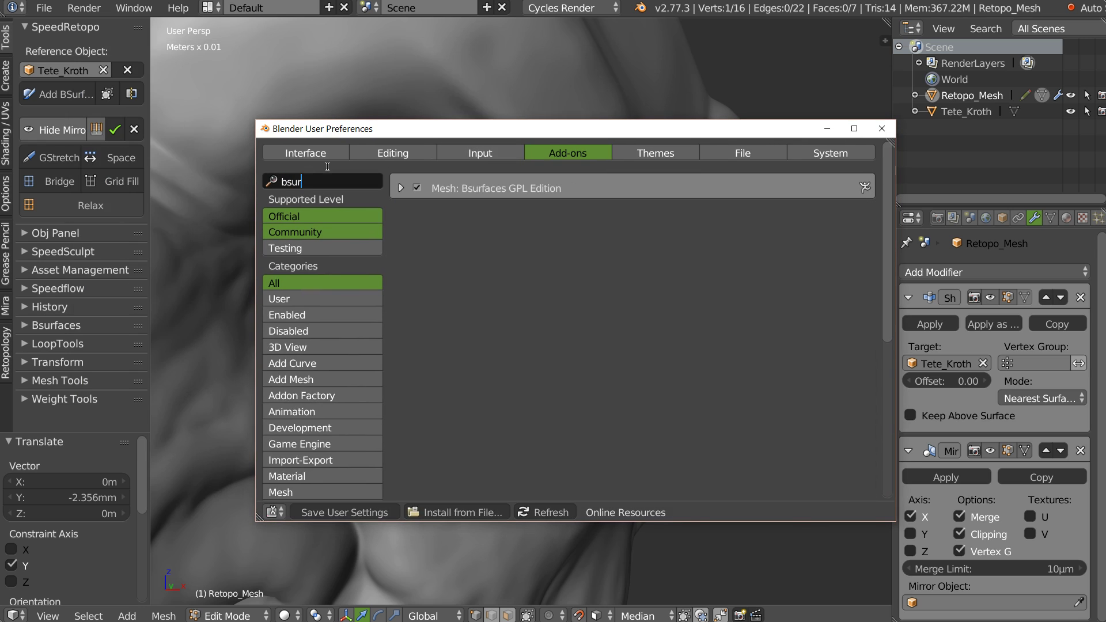
pyautogui.press('Return')
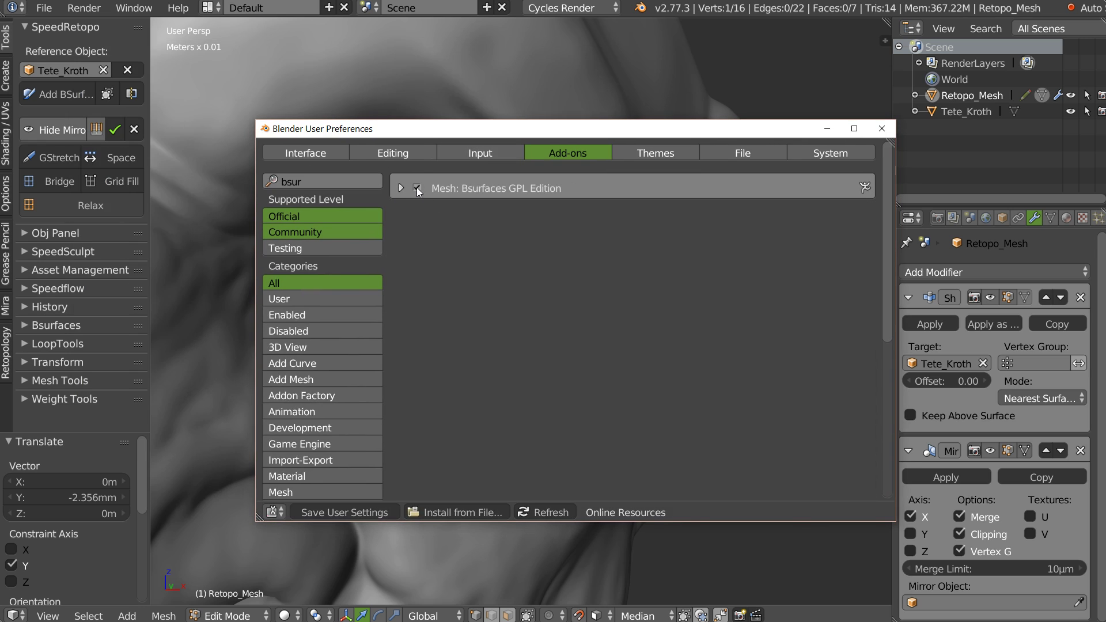
pyautogui.click(417, 188)
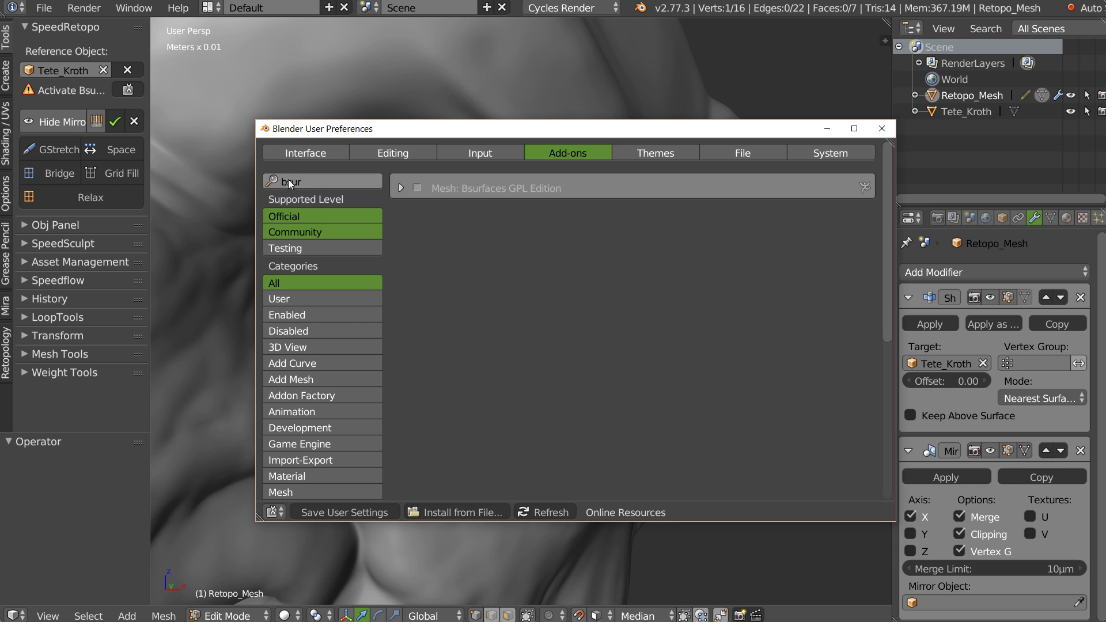
pyautogui.click(416, 188)
# Filter the add-ons by "loo", disable and re-enable LoopTools, and close User Preferences
pyautogui.click(336, 182)
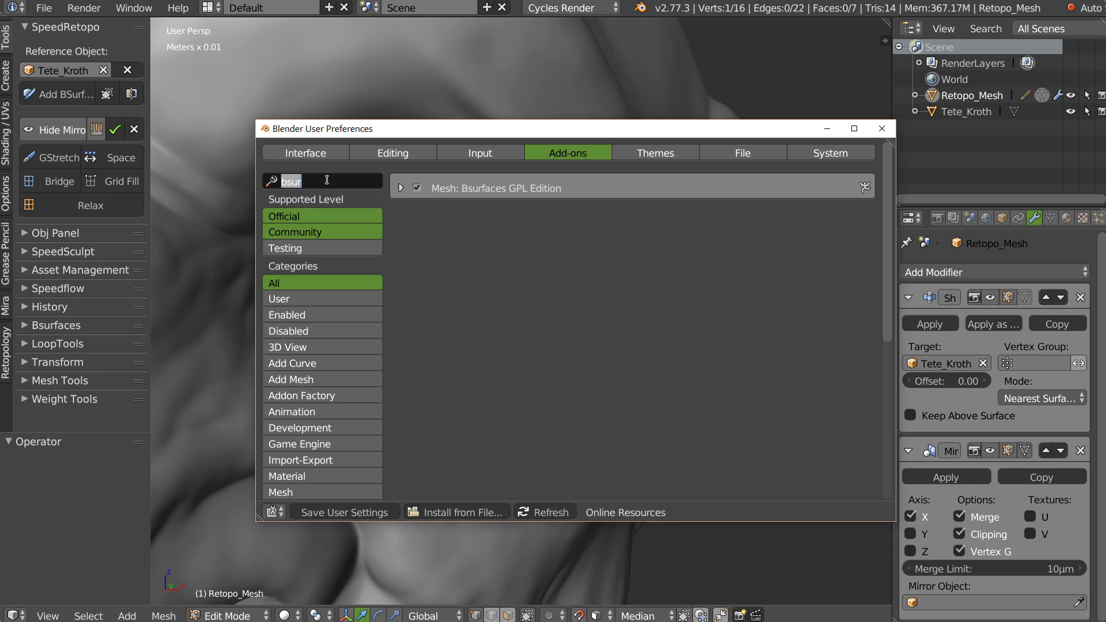
pyautogui.write('loo')
pyautogui.press('Return')
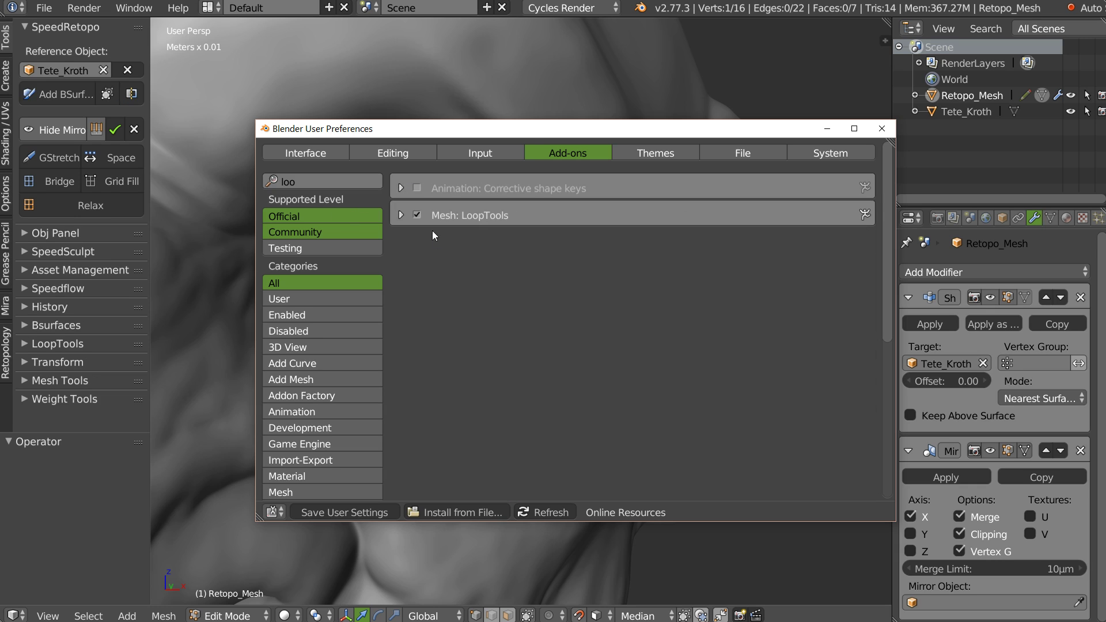
pyautogui.click(417, 216)
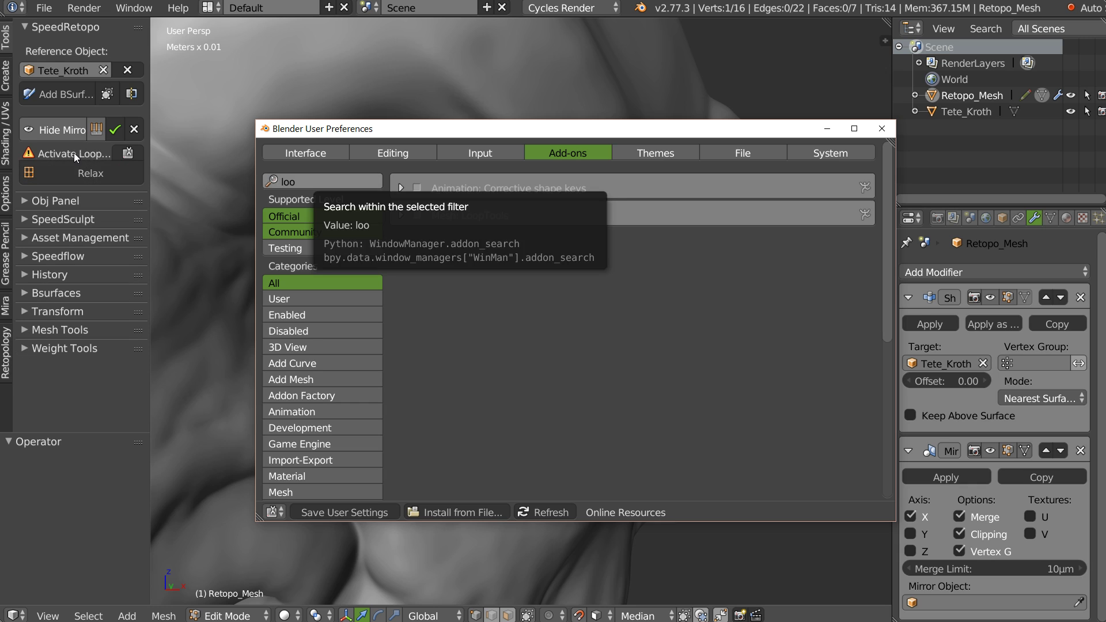
pyautogui.click(416, 216)
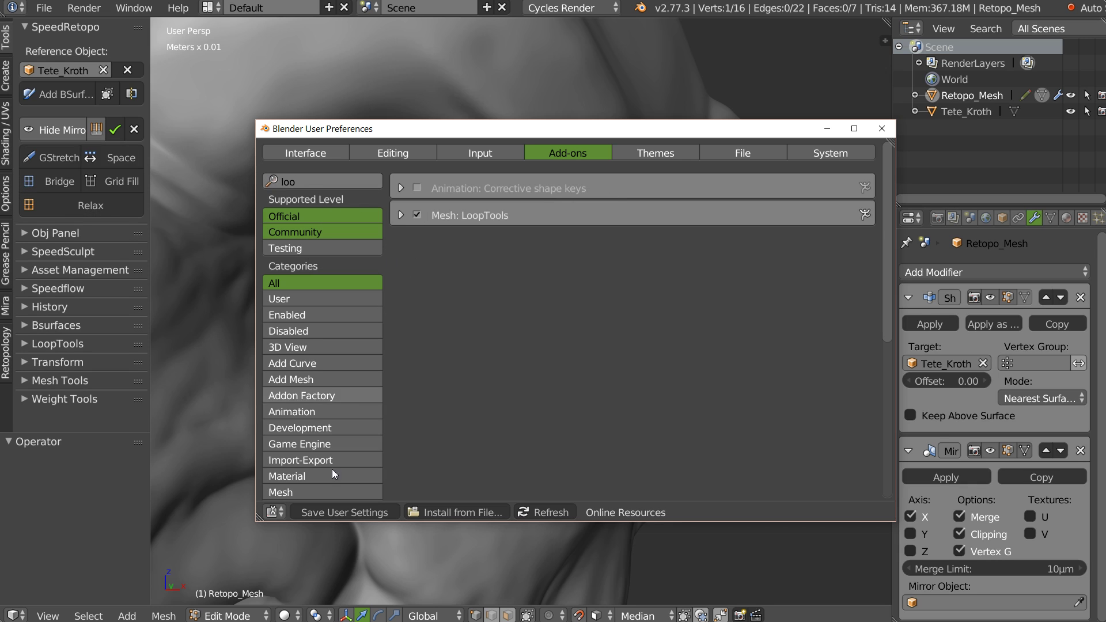
pyautogui.click(881, 128)
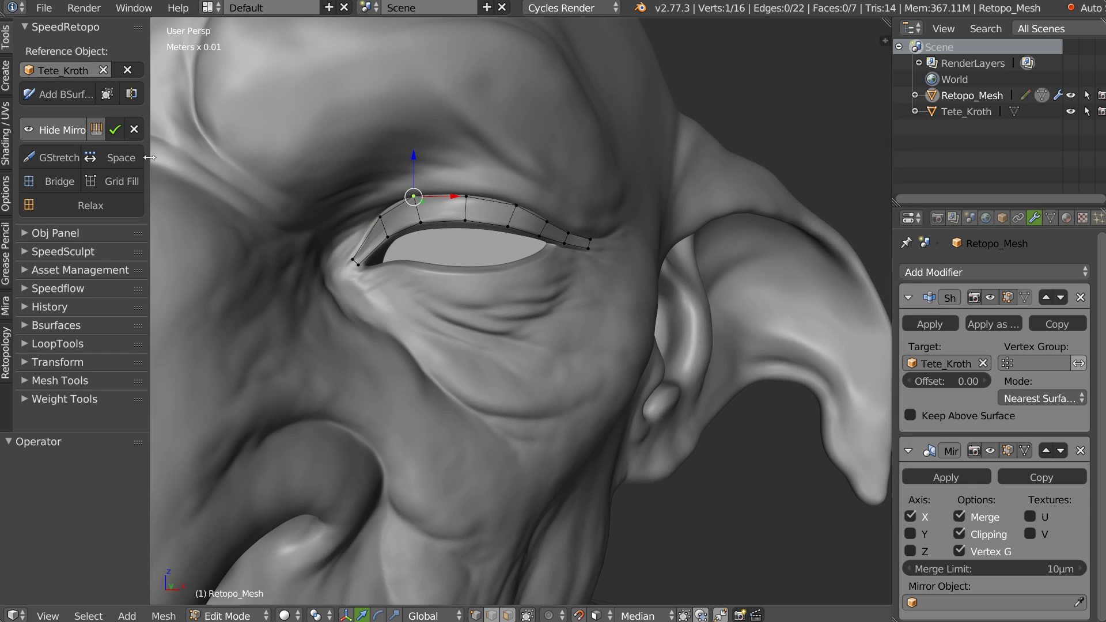
# Widen the tool shelf, apply the Shrinkwrap modifier through SpeedRetopo, and add a new Shrinkwrap to the retopo mesh
pyautogui.moveTo(149, 157); pyautogui.dragTo(164, 157)
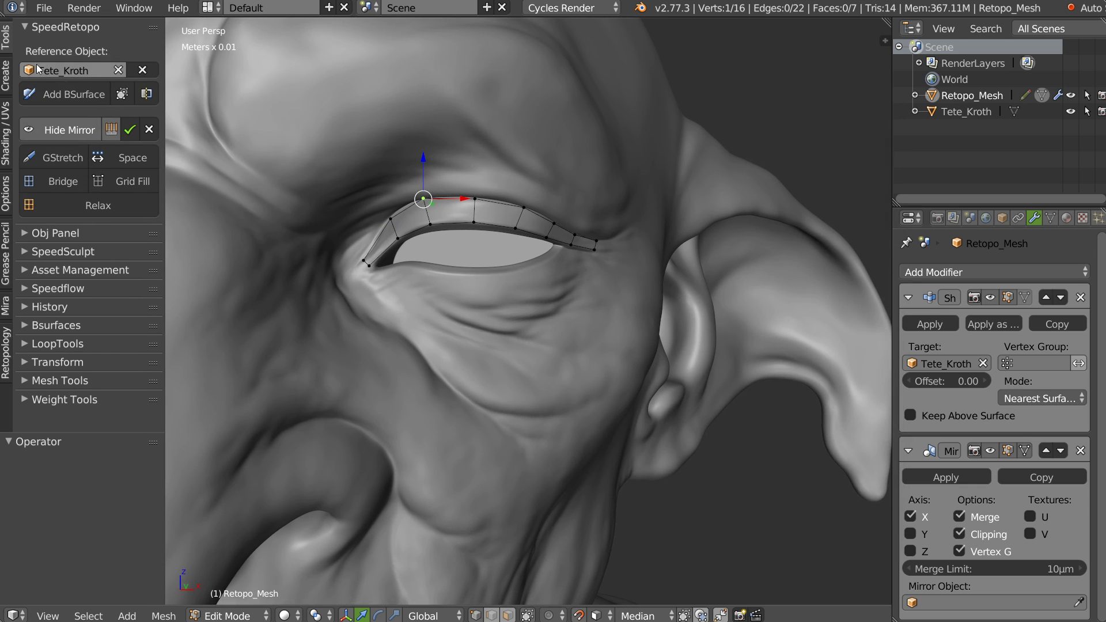
pyautogui.click(145, 71)
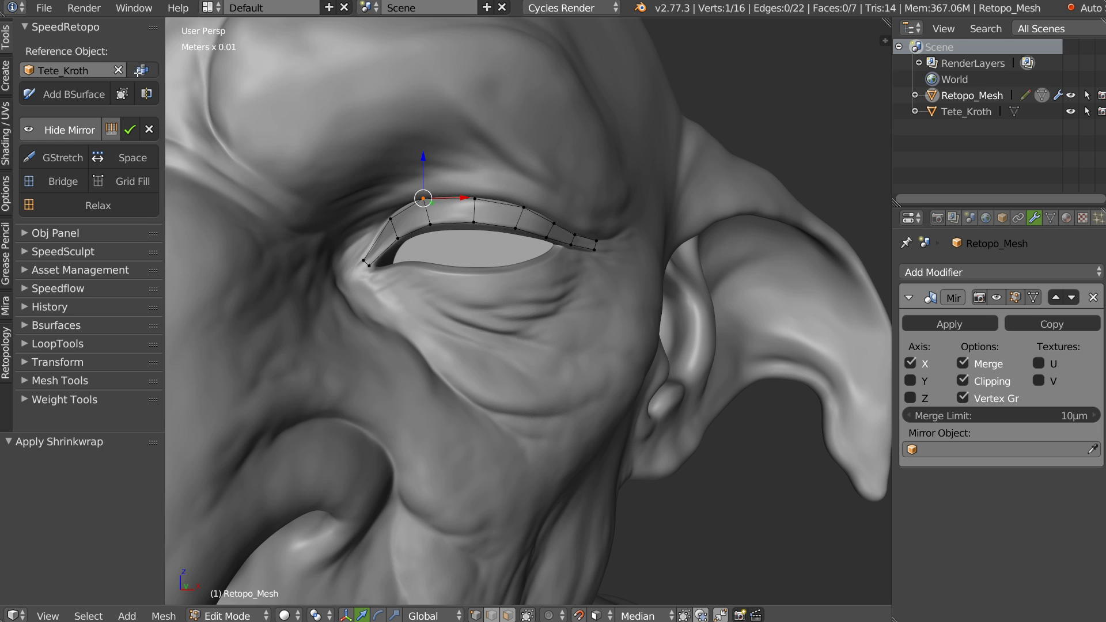
pyautogui.click(140, 70)
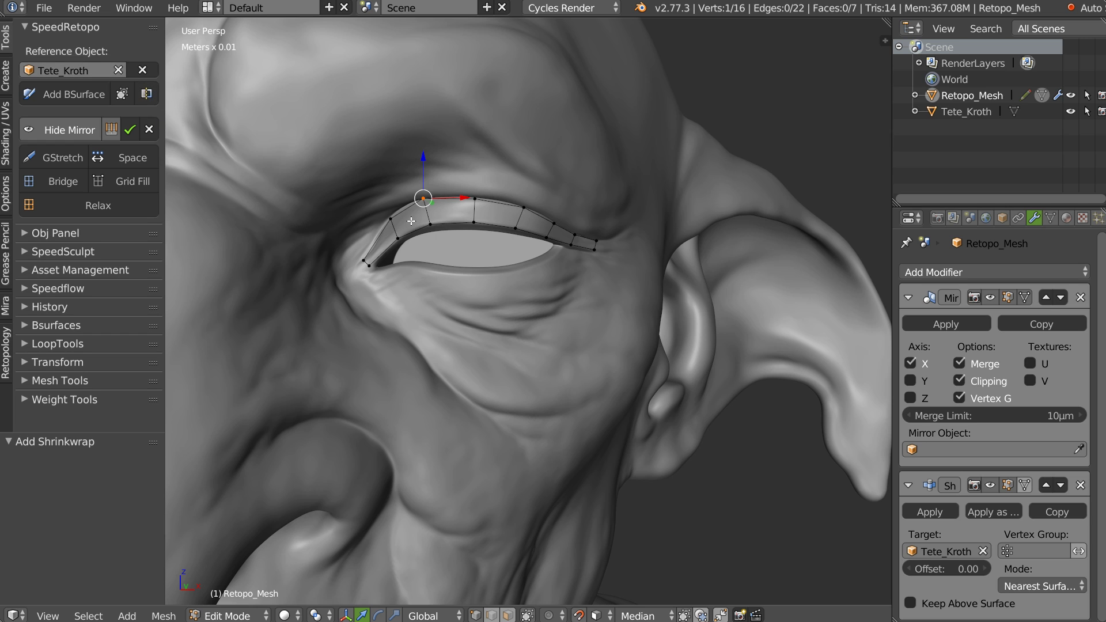
# Nudge the end vertex of the upper-eyelid strip at the inner eye corner into place
pyautogui.moveTo(528, 255); pyautogui.dragTo(509, 228, button='middle')
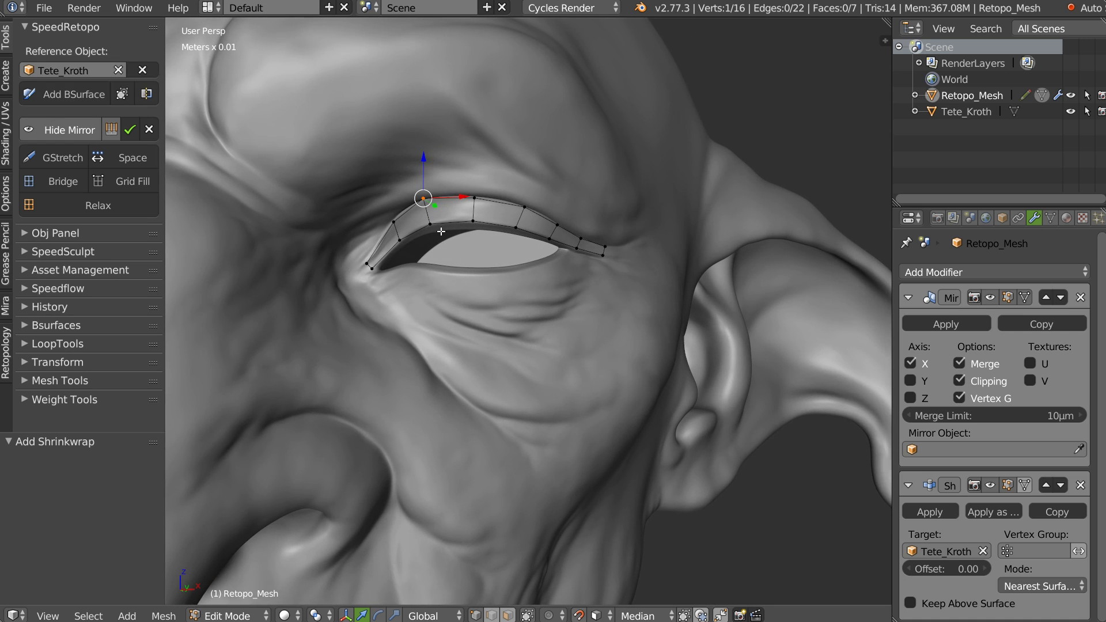
pyautogui.scroll(2, 413, 245)
pyautogui.scroll(7, 355, 275)
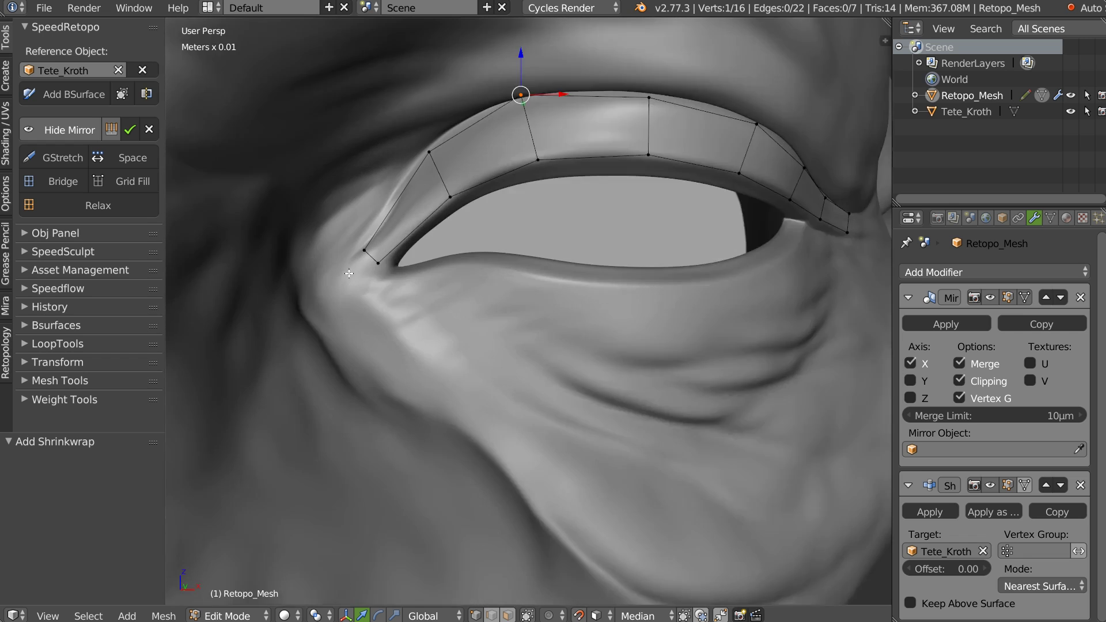
pyautogui.moveTo(415, 248); pyautogui.dragTo(387, 218, button='right')
# Extend the strip's inner end edge around the eye corner onto the lower lid with short cross strokes and a BSurface
pyautogui.keyDown('shift'); pyautogui.rightClick(416, 265); pyautogui.keyUp('shift')
pyautogui.moveTo(358, 254)
pyautogui.mouseDown()
pyautogui.moveTo(411, 249)
pyautogui.moveTo(365, 294)
pyautogui.mouseUp()
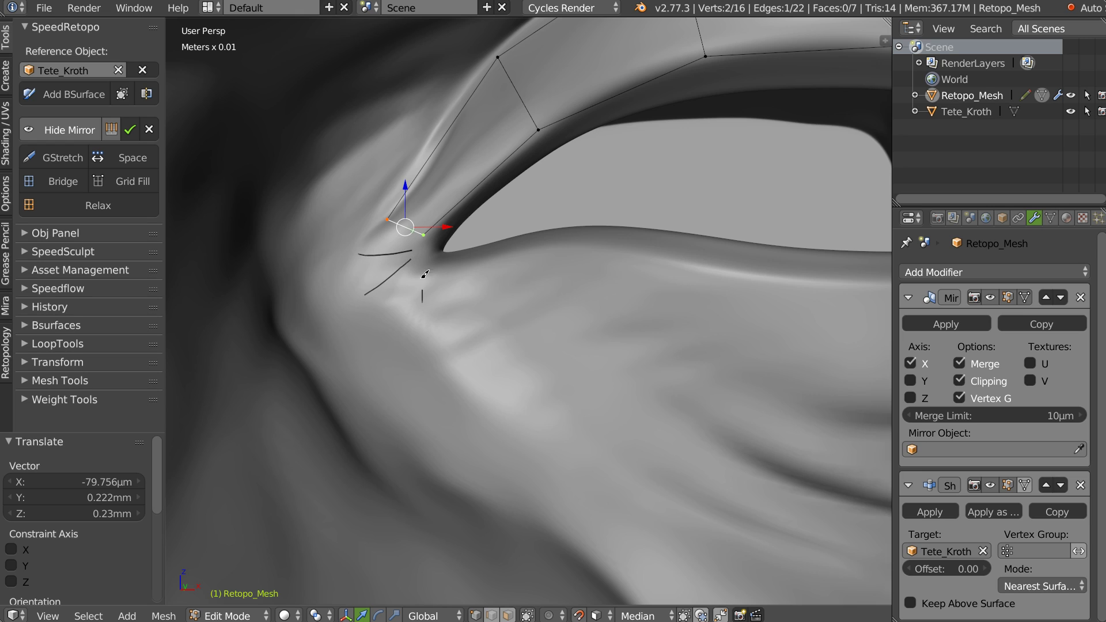
pyautogui.moveTo(490, 260); pyautogui.dragTo(491, 250)
pyautogui.moveTo(577, 295); pyautogui.dragTo(595, 251)
pyautogui.moveTo(701, 336); pyautogui.dragTo(724, 274)
pyautogui.click(80, 94)
pyautogui.scroll(-4, 484, 266)
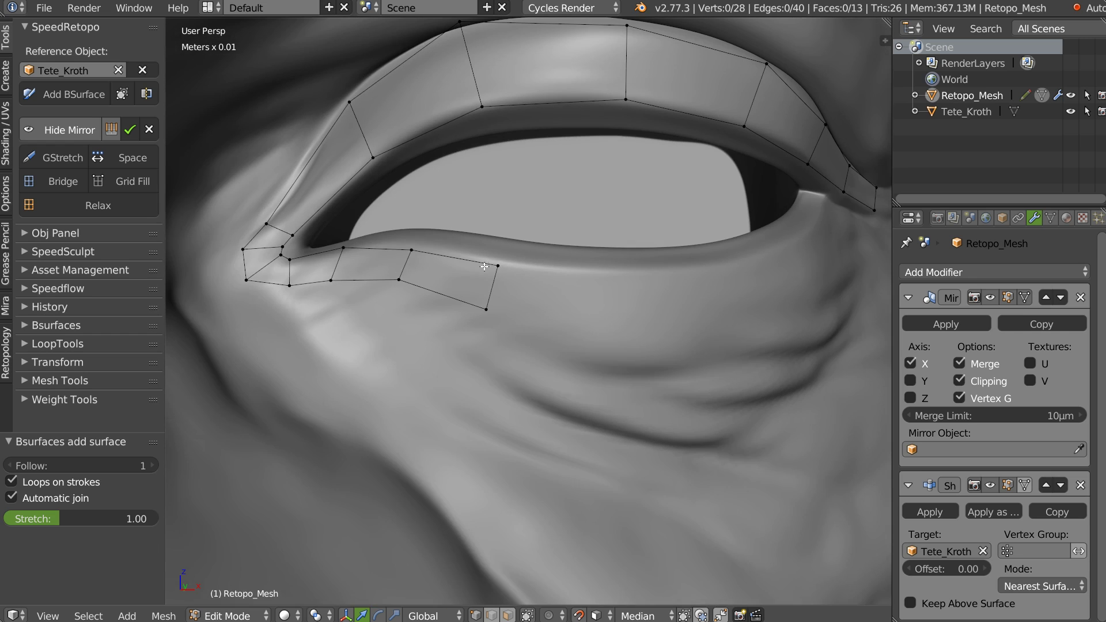
# Spread the vertices of the new lower-lid faces toward the outer eye corner, enlarging the last three faces
pyautogui.moveTo(346, 247); pyautogui.dragTo(380, 247, button='right')
pyautogui.moveTo(330, 280); pyautogui.dragTo(473, 265, button='right')
pyautogui.moveTo(401, 280); pyautogui.dragTo(461, 305, button='right')
pyautogui.moveTo(498, 265); pyautogui.dragTo(625, 272, button='right')
pyautogui.moveTo(487, 311); pyautogui.dragTo(628, 330, button='right')
pyautogui.moveTo(474, 252); pyautogui.dragTo(486, 261, button='right')
pyautogui.moveTo(460, 305); pyautogui.dragTo(486, 315, button='right')
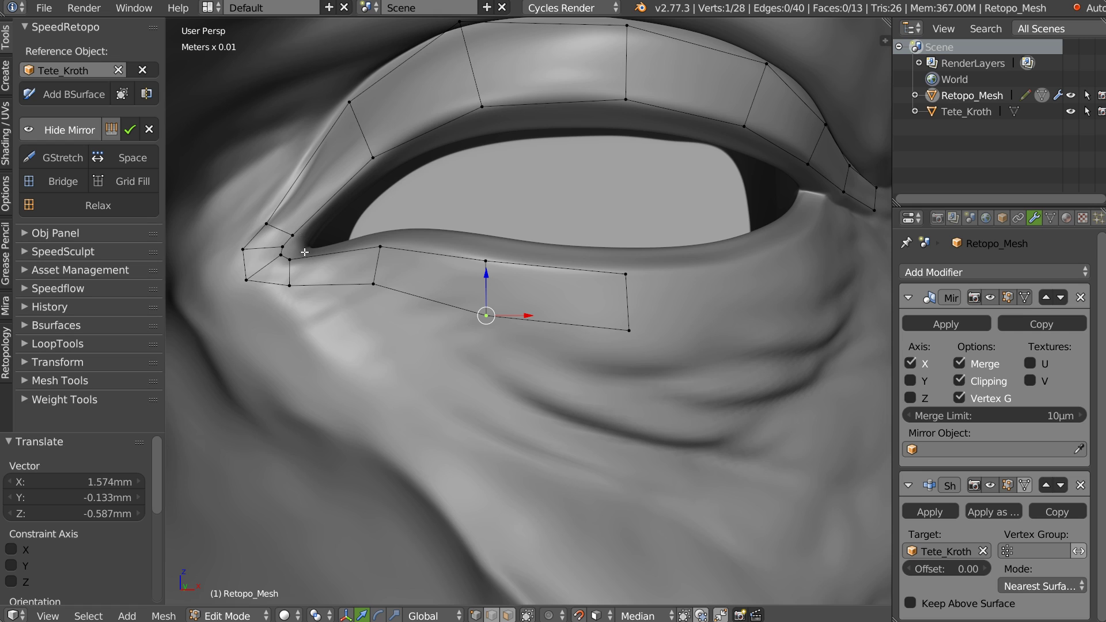
# Add a loop cut across the lower-lid strip near the inner eye corner and adjust its two vertices
pyautogui.hotkey('ctrl', 'r')
pyautogui.click(326, 267)
pyautogui.click(311, 273)
pyautogui.moveTo(318, 255); pyautogui.dragTo(320, 257, button='right')
pyautogui.moveTo(314, 286); pyautogui.dragTo(319, 287, button='right')
pyautogui.moveTo(390, 279)
pyautogui.mouseDown(button='middle')
pyautogui.moveTo(415, 300)
pyautogui.moveTo(396, 294)
pyautogui.mouseUp(button='middle')
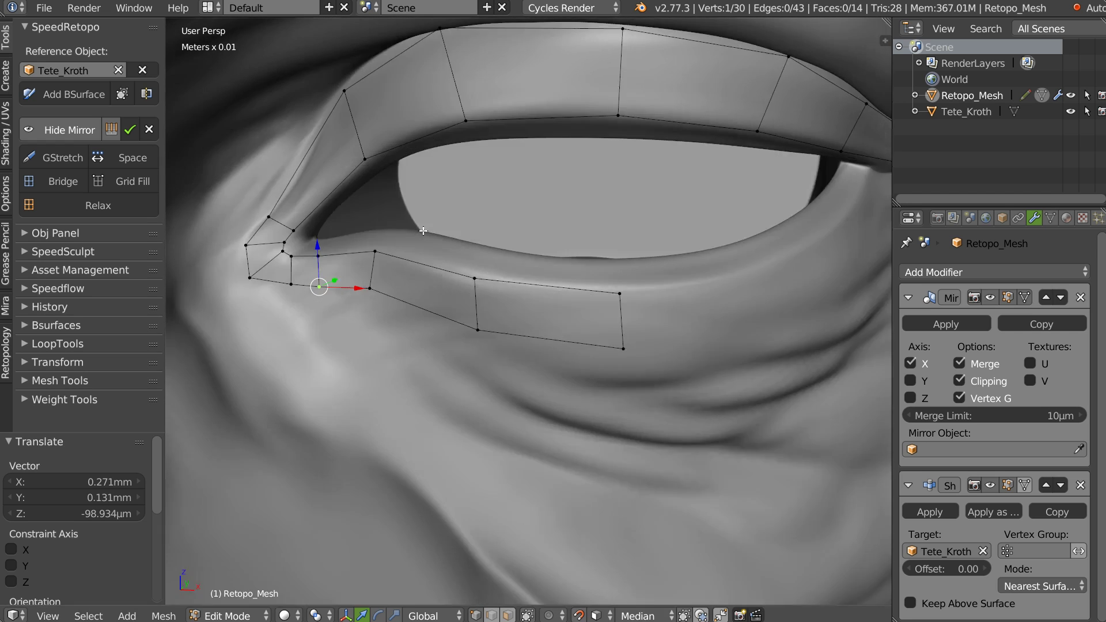
# Add a centred loop cut across the upper-lid strip near the inner corner, adjusting its upper vertex and two neighbouring lower-lid vertices
pyautogui.scroll(-3, 436, 227)
pyautogui.scroll(3, 380, 224)
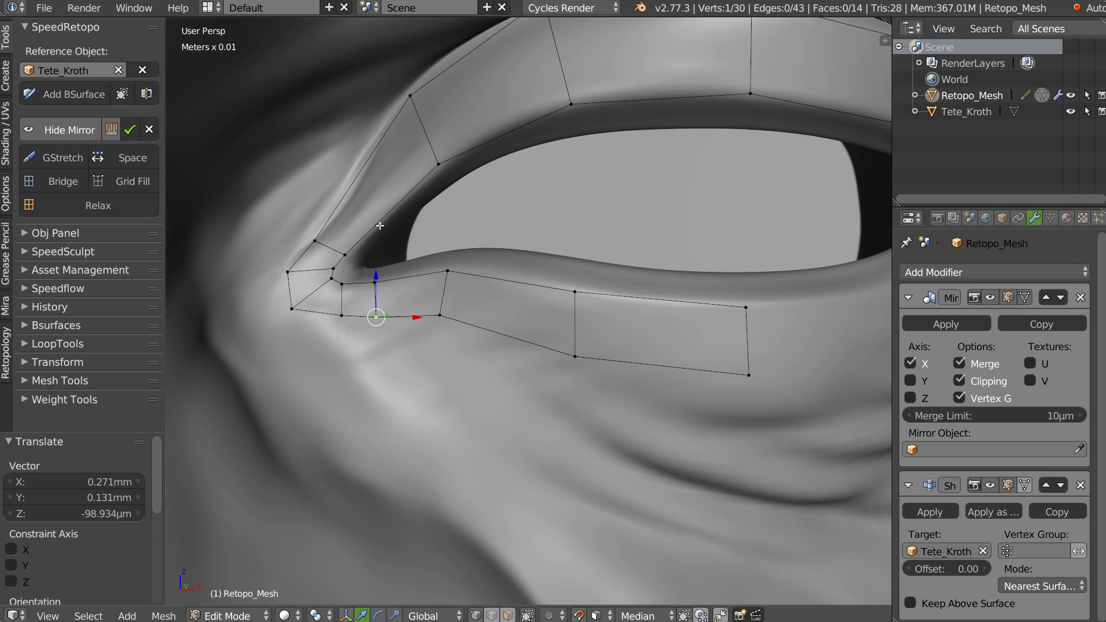
pyautogui.hotkey('ctrl', 'r')
pyautogui.click(384, 212)
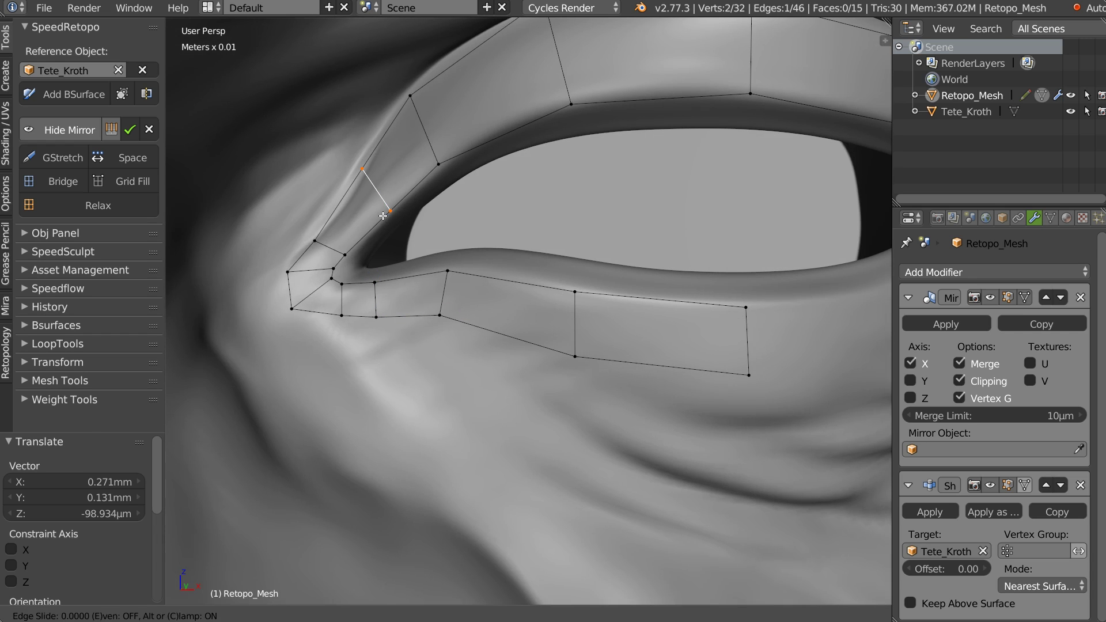
pyautogui.rightClick(386, 206)
pyautogui.moveTo(362, 167); pyautogui.dragTo(365, 178, button='right')
pyautogui.moveTo(453, 269); pyautogui.dragTo(470, 268, button='right')
pyautogui.moveTo(442, 320); pyautogui.dragTo(462, 332, button='right')
# Extend the lower-lid strip toward the outer eye corner with three short cross strokes and a BSurface
pyautogui.scroll(-6, 496, 261)
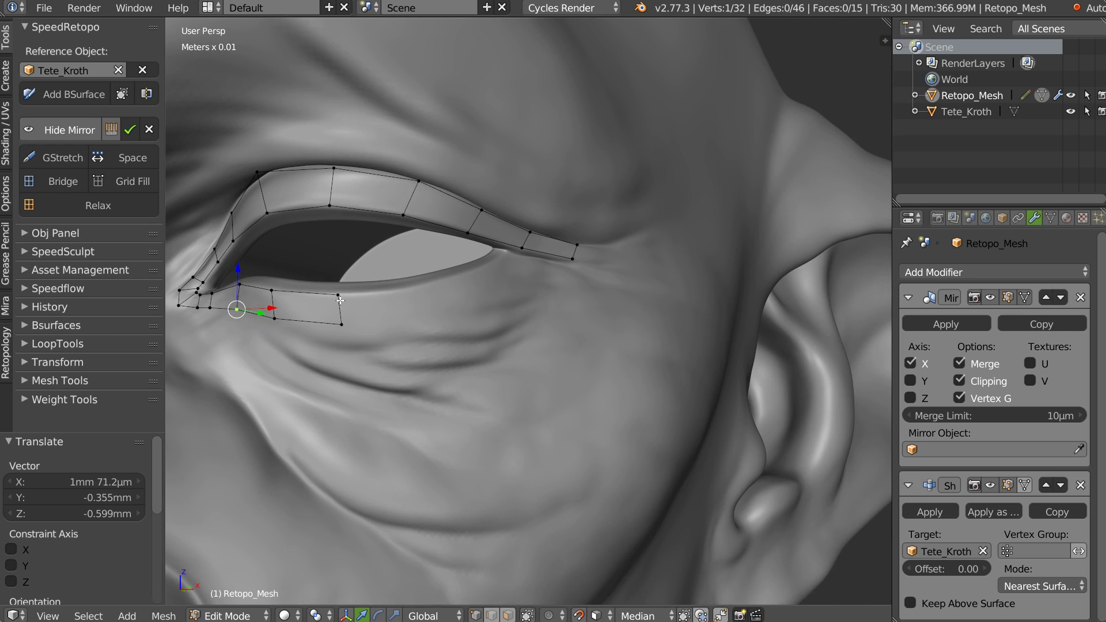
pyautogui.rightClick(339, 295)
pyautogui.keyDown('shift'); pyautogui.rightClick(341, 324); pyautogui.keyUp('shift')
pyautogui.scroll(1, 376, 306)
pyautogui.moveTo(415, 279); pyautogui.dragTo(430, 322)
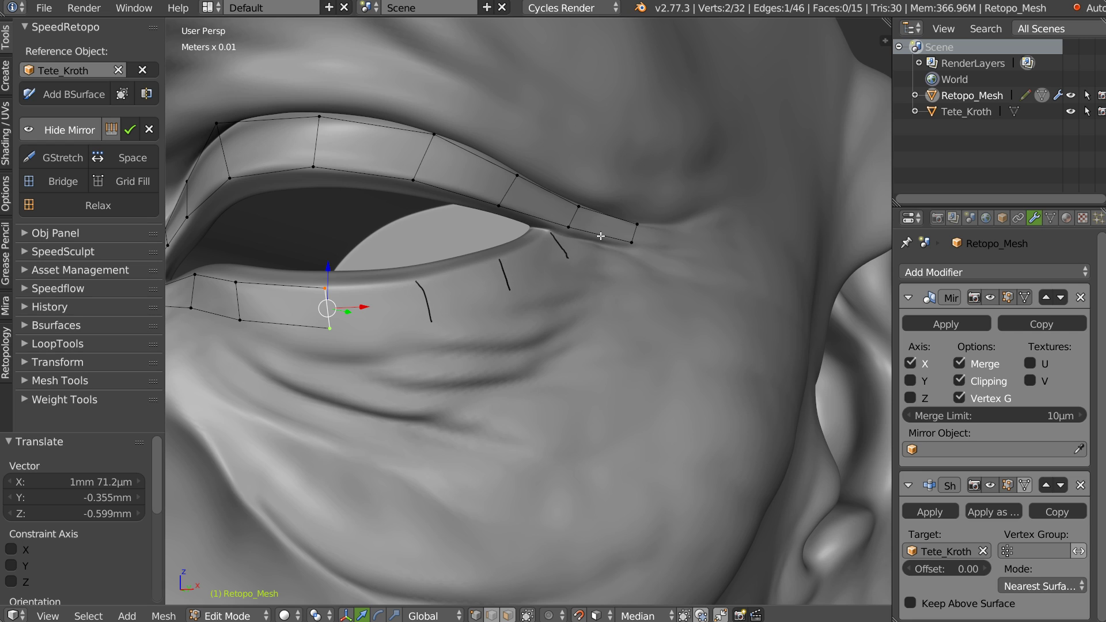
pyautogui.click(73, 92)
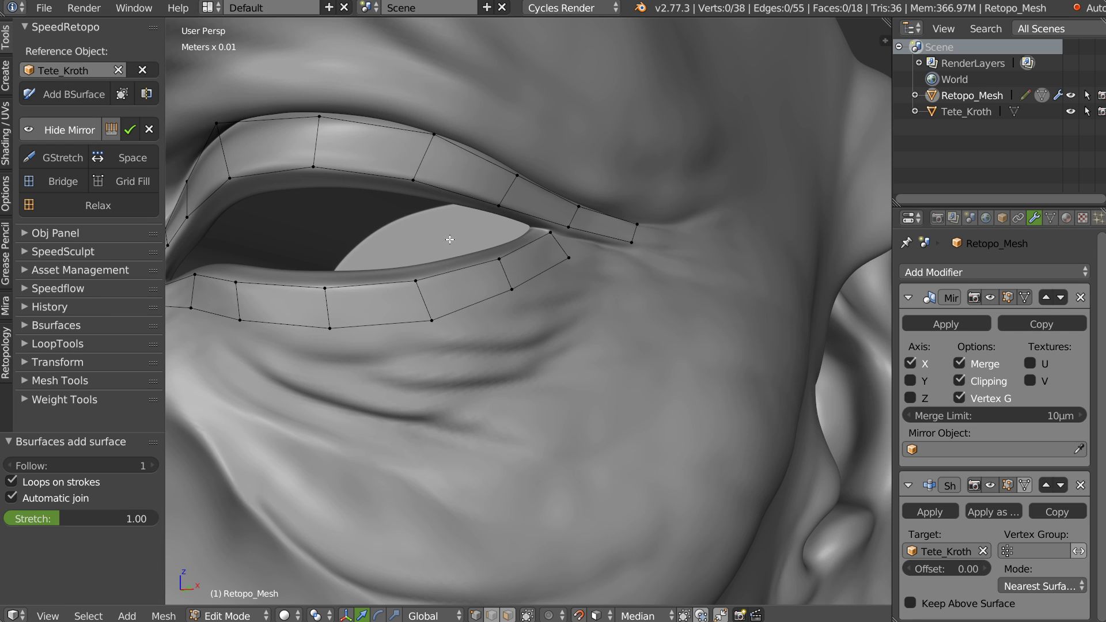
# Reposition the end vertices of the lower-lid and upper-lid strips so they approach each other at the outer eye corner
pyautogui.moveTo(487, 249); pyautogui.dragTo(496, 258, button='middle')
pyautogui.moveTo(511, 292); pyautogui.dragTo(516, 304, button='right')
pyautogui.moveTo(564, 258); pyautogui.dragTo(589, 244, button='right')
pyautogui.moveTo(589, 244); pyautogui.dragTo(559, 226, button='middle')
pyautogui.moveTo(558, 225); pyautogui.dragTo(544, 218, button='right')
pyautogui.moveTo(568, 202); pyautogui.dragTo(557, 197, button='right')
pyautogui.moveTo(630, 248); pyautogui.dragTo(607, 236)
pyautogui.moveTo(607, 236)
pyautogui.mouseDown(button='right')
pyautogui.moveTo(593, 240)
pyautogui.moveTo(625, 227)
pyautogui.moveTo(613, 224)
pyautogui.mouseUp(button='right')
# Fill a face joining the upper and lower strip ends at the outer eye corner and adjust two neighbouring vertices
pyautogui.rightClick(545, 219)
pyautogui.keyDown('ctrl'); pyautogui.moveTo(527, 211); pyautogui.dragTo(619, 244); pyautogui.keyUp('ctrl')
pyautogui.press('f')
pyautogui.moveTo(537, 258); pyautogui.dragTo(506, 318, button='middle')
pyautogui.moveTo(507, 314); pyautogui.dragTo(494, 314, button='right')
pyautogui.rightClick(589, 291)
pyautogui.moveTo(588, 291); pyautogui.dragTo(605, 281, button='right')
# Refine the vertices of the closed eye loop around the outer corner so they follow the eyelid contour
pyautogui.moveTo(606, 281); pyautogui.dragTo(539, 278, button='middle')
pyautogui.rightClick(702, 230)
pyautogui.moveTo(702, 229); pyautogui.dragTo(730, 232, button='middle')
pyautogui.moveTo(701, 228); pyautogui.dragTo(694, 188, button='right')
pyautogui.scroll(-5, 666, 204)
pyautogui.moveTo(662, 205); pyautogui.dragTo(694, 206, button='middle')
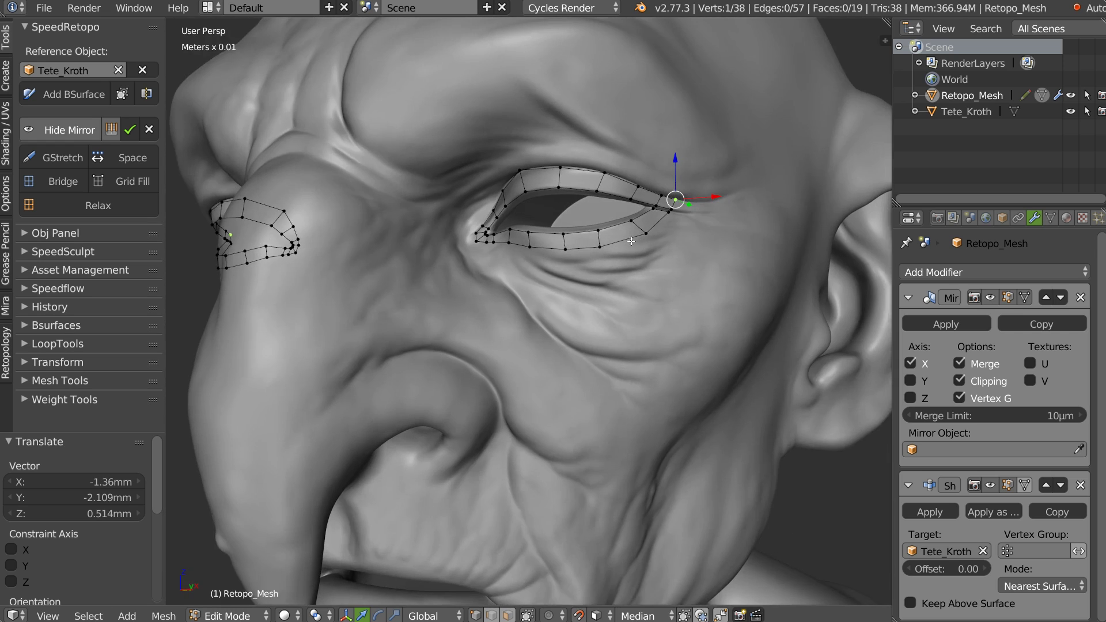
pyautogui.scroll(3, 604, 239)
pyautogui.moveTo(588, 253); pyautogui.dragTo(596, 221, button='right')
pyautogui.moveTo(679, 229); pyautogui.dragTo(654, 205, button='right')
pyautogui.scroll(-2, 594, 216)
pyautogui.moveTo(574, 220); pyautogui.dragTo(518, 234, button='middle')
pyautogui.scroll(1, 599, 222)
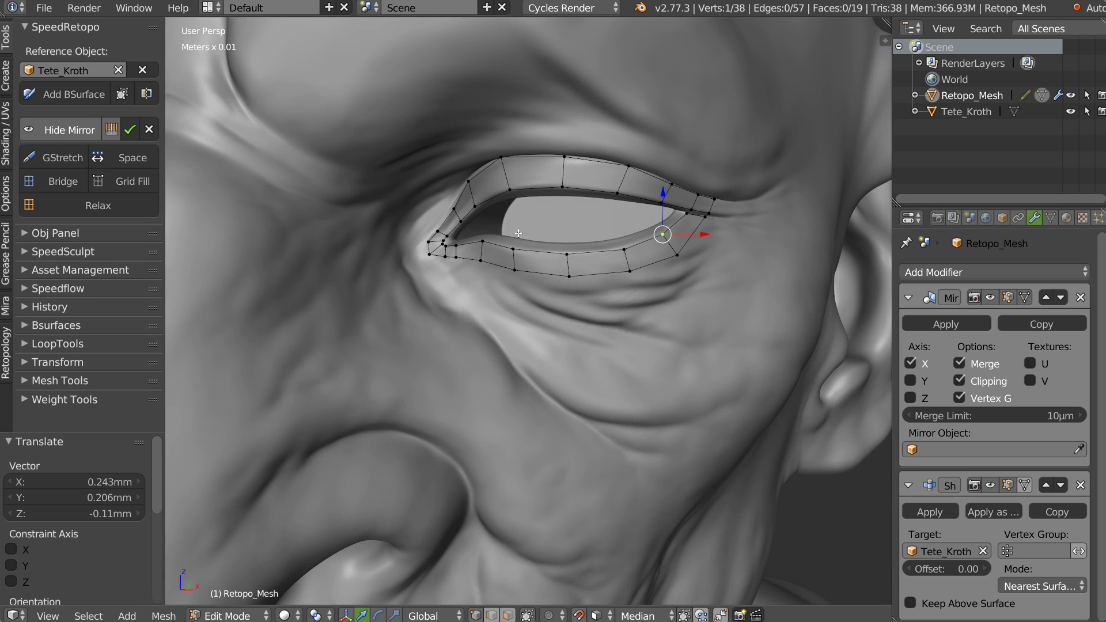
pyautogui.click(123, 95)
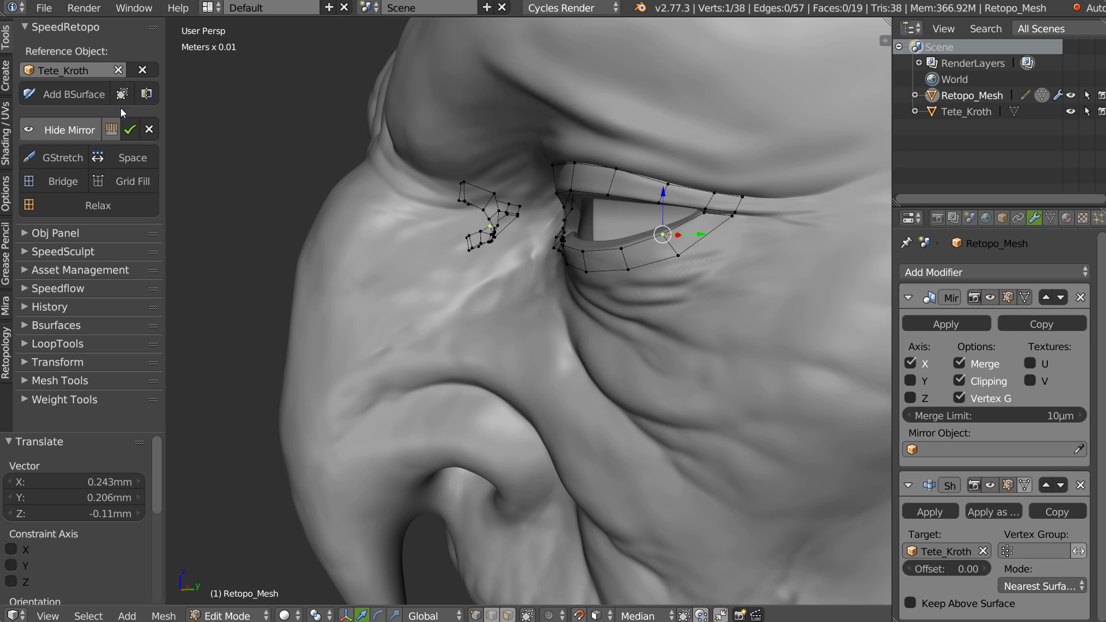
pyautogui.click(123, 96)
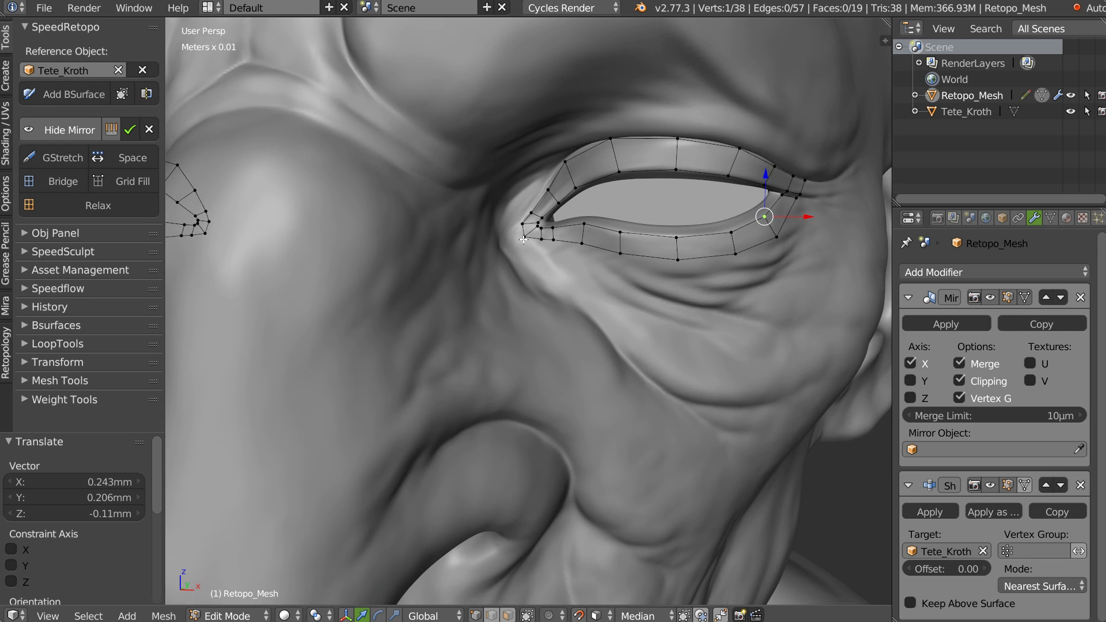
pyautogui.scroll(-2, 490, 185)
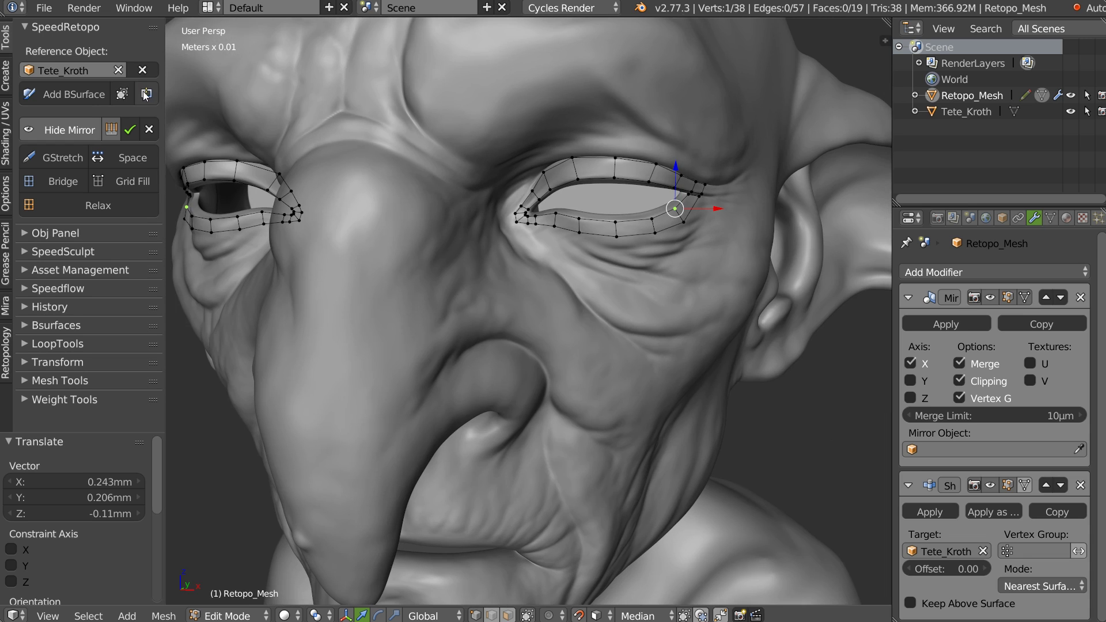
# Extend the eye loop's inner-corner edge across the nose bridge to the centre line with cross strokes and a BSurface
pyautogui.moveTo(536, 206); pyautogui.dragTo(487, 214, button='middle')
pyautogui.rightClick(516, 213)
pyautogui.keyDown('shift'); pyautogui.rightClick(517, 228); pyautogui.keyUp('shift')
pyautogui.moveTo(487, 218); pyautogui.dragTo(467, 202, button='middle')
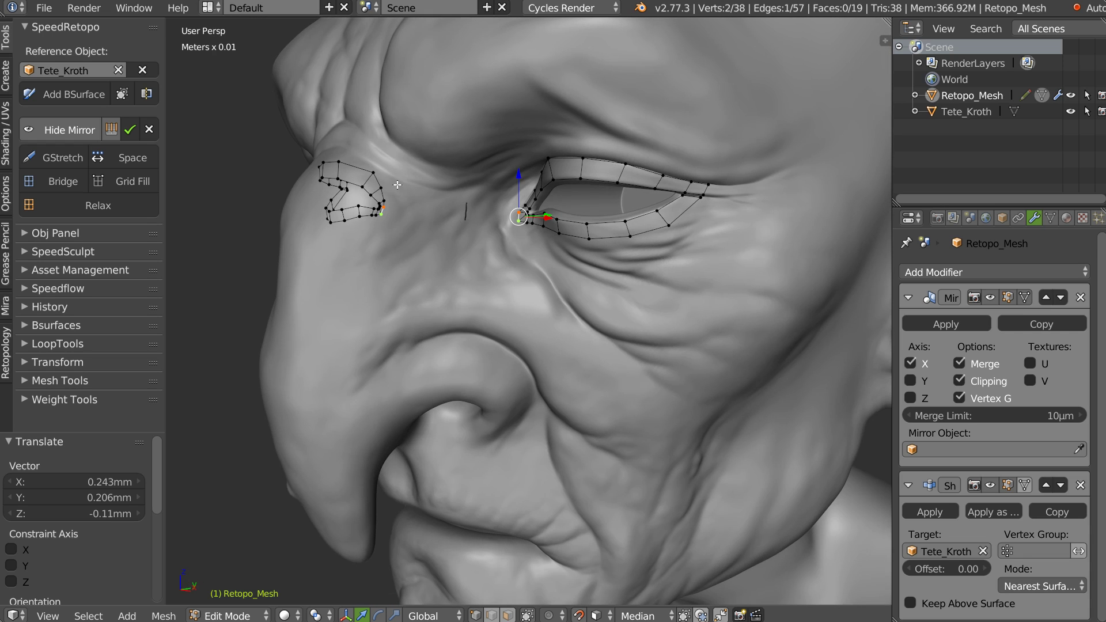
pyautogui.moveTo(388, 189); pyautogui.dragTo(368, 182, button='middle')
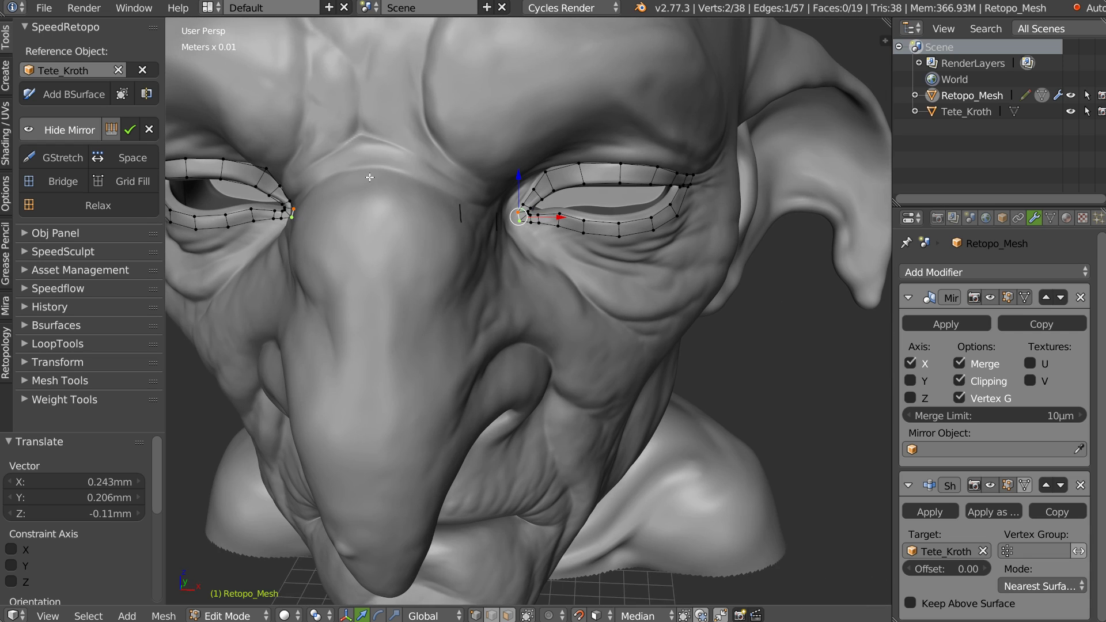
pyautogui.click(56, 95)
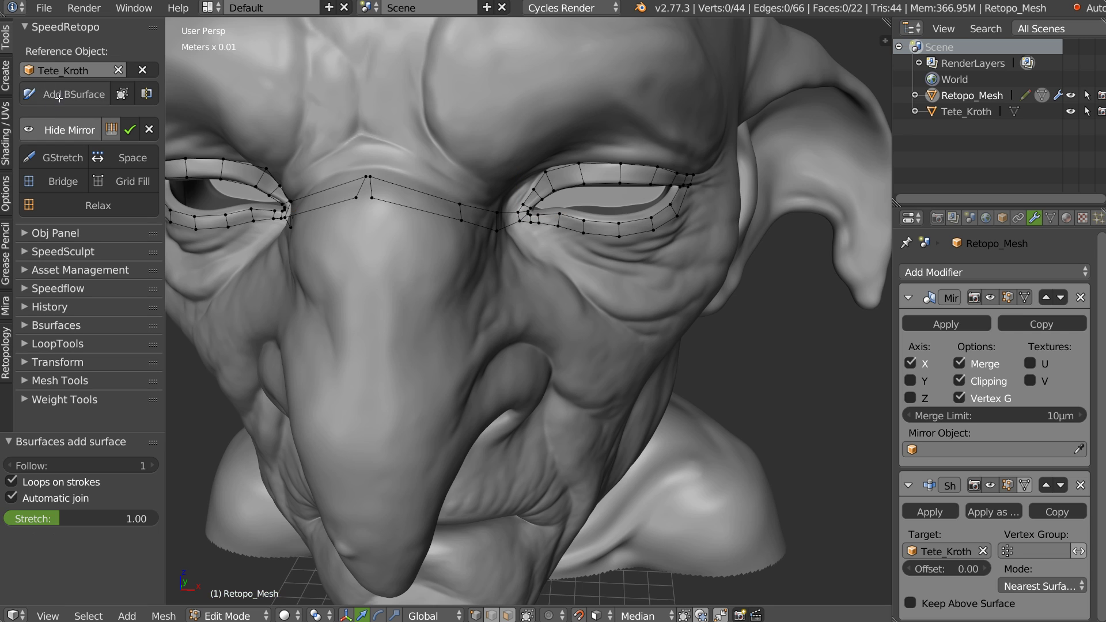
# Align the nose-bridge strip's end edge to the mirror centre line and reposition it
pyautogui.moveTo(377, 193); pyautogui.dragTo(387, 195, button='middle')
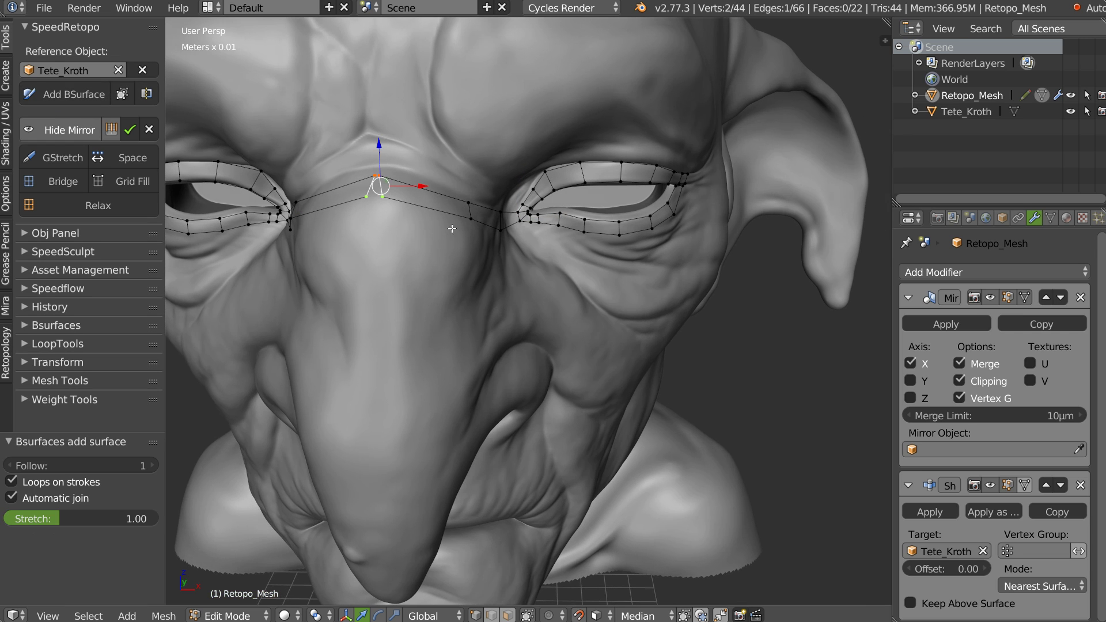
pyautogui.click(148, 94)
pyautogui.moveTo(460, 168); pyautogui.dragTo(489, 231, button='middle')
pyautogui.press('g')
pyautogui.click(481, 202)
# Adjust three vertices of the nose-bridge strip between the inner eye corner and the side of the nose
pyautogui.scroll(1, 460, 208)
pyautogui.moveTo(579, 249); pyautogui.dragTo(580, 237, button='right')
pyautogui.moveTo(452, 208); pyautogui.dragTo(456, 196, button='right')
pyautogui.moveTo(576, 272); pyautogui.dragTo(575, 268, button='right')
pyautogui.scroll(-5, 541, 239)
pyautogui.moveTo(540, 239); pyautogui.dragTo(518, 218, button='middle')
pyautogui.scroll(1, 536, 218)
pyautogui.scroll(1, 523, 214)
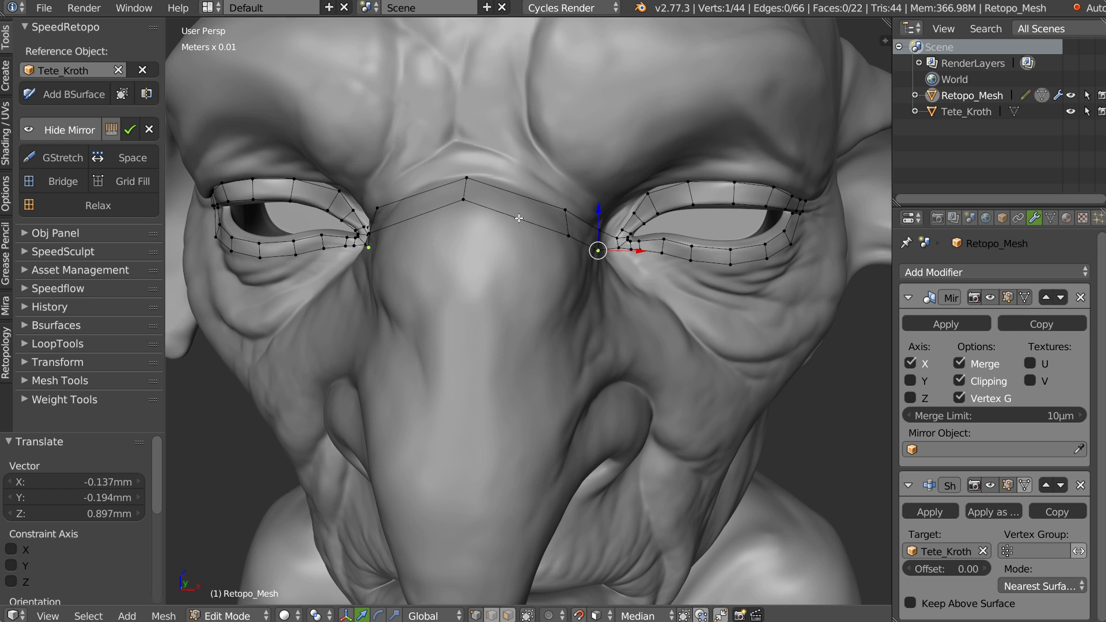
# Add a centred loop cut across the nose-bridge strip beside the centre line and move the new edge upward
pyautogui.hotkey('ctrl', 'r')
pyautogui.click(522, 214)
pyautogui.click(521, 214)
pyautogui.press('g')
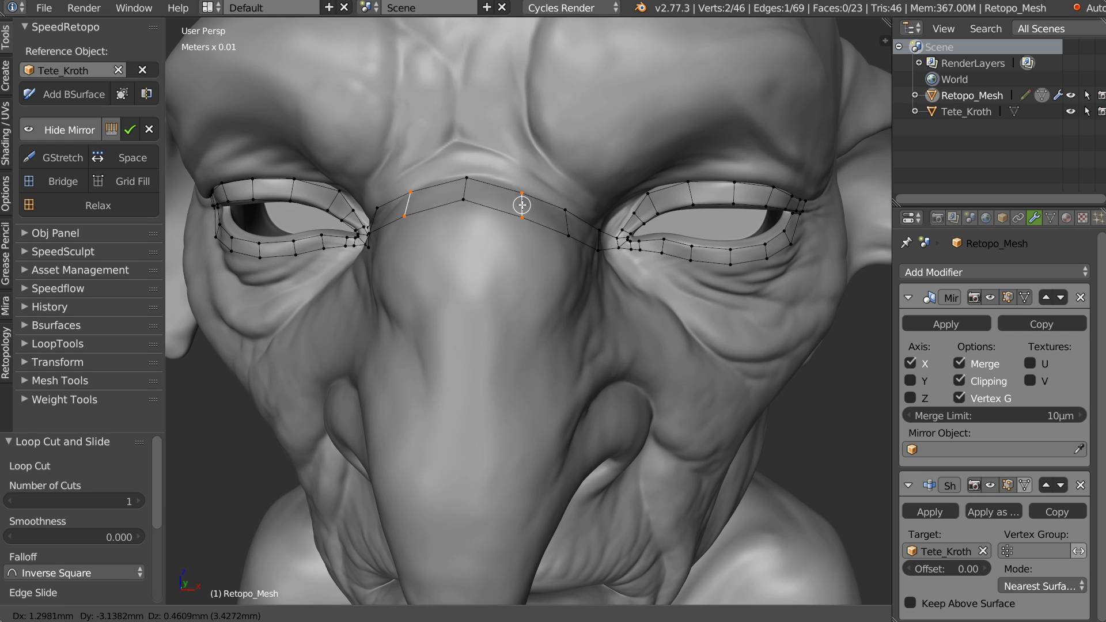
pyautogui.click(518, 197)
pyautogui.moveTo(518, 197); pyautogui.dragTo(587, 187, button='middle')
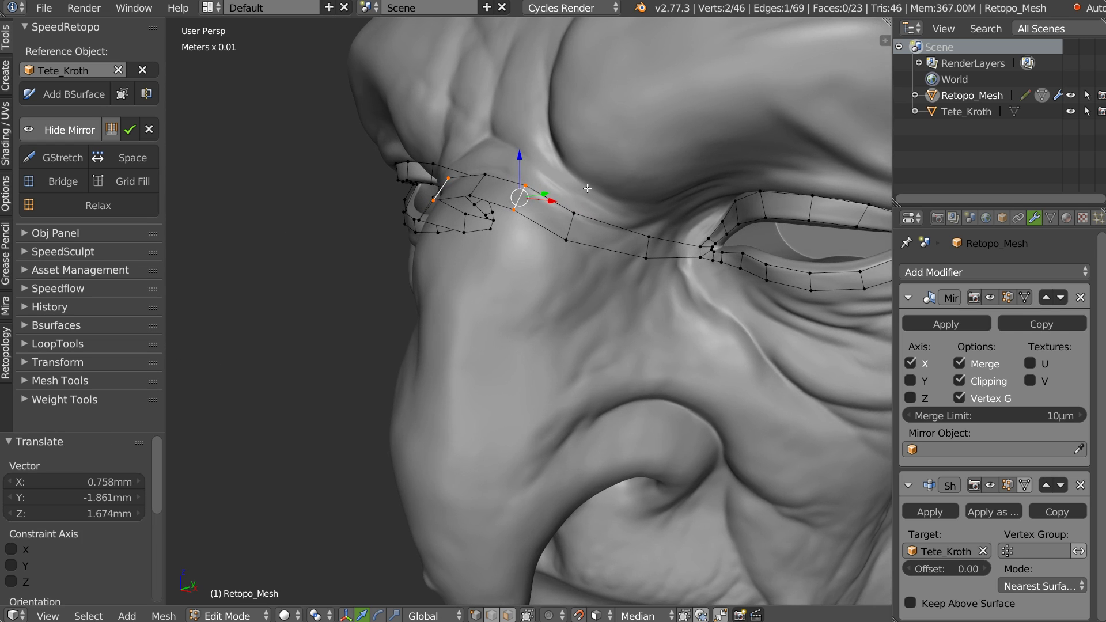
# Toggle the Shrinkwrap modifier's edit-cage adjustment and reposition the nose-bridge strip's vertices
pyautogui.click(1024, 485)
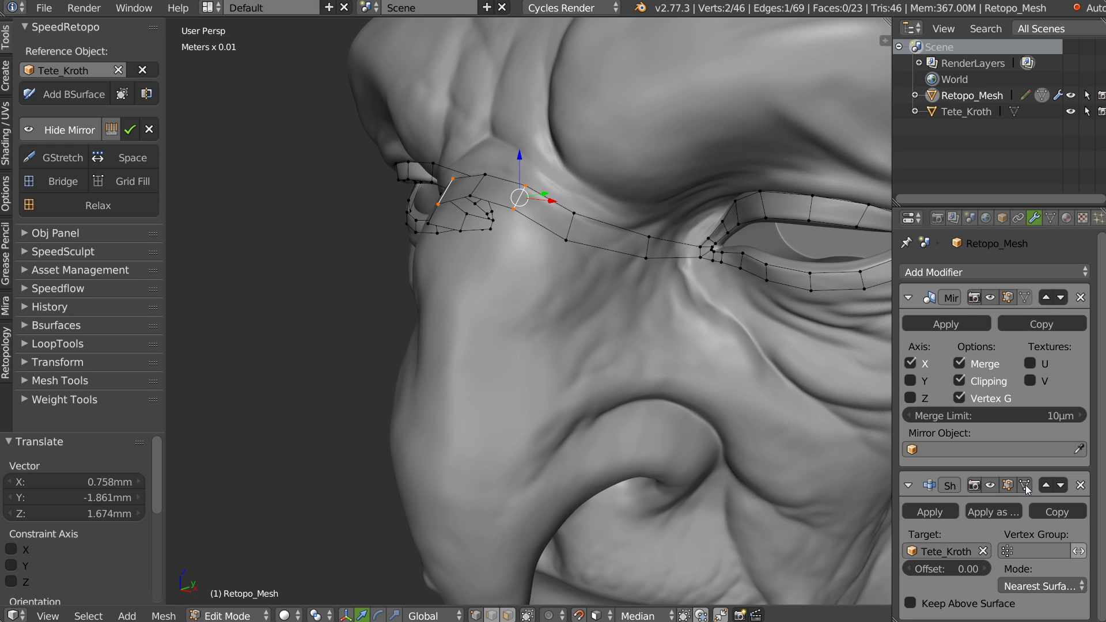
pyautogui.moveTo(514, 216); pyautogui.dragTo(488, 217, button='middle')
pyautogui.moveTo(578, 216); pyautogui.dragTo(579, 223)
pyautogui.moveTo(405, 219); pyautogui.dragTo(457, 216, button='middle')
pyautogui.moveTo(425, 198); pyautogui.dragTo(549, 185)
pyautogui.moveTo(549, 185); pyautogui.dragTo(538, 190, button='right')
pyautogui.moveTo(538, 190); pyautogui.dragTo(542, 187, button='middle')
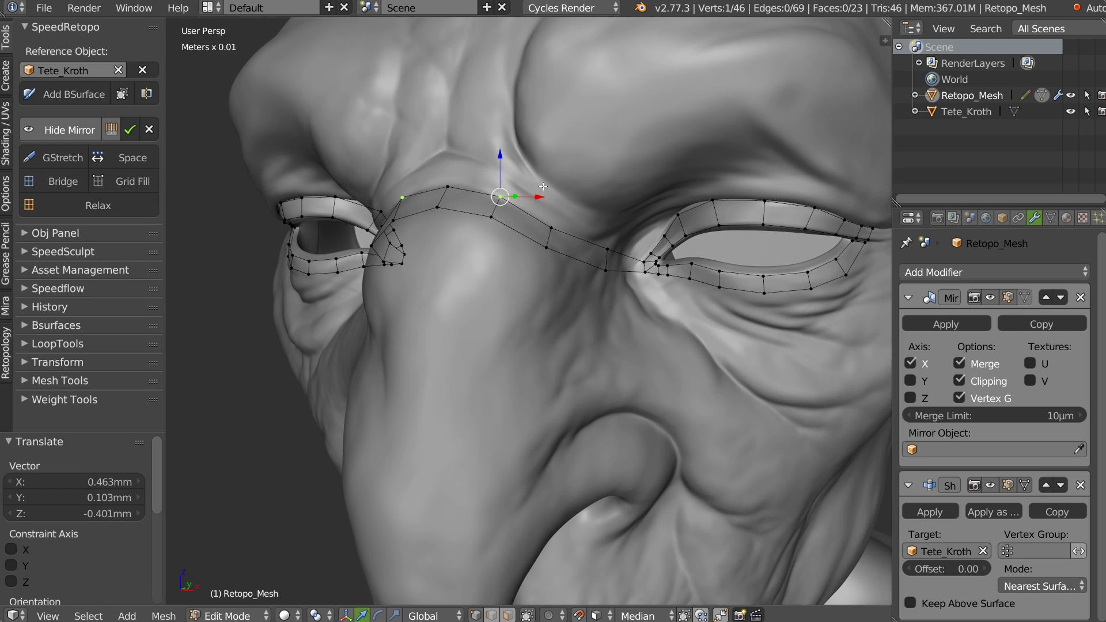
# Toggle the mirrored half of the retopology mesh off and back on
pyautogui.click(58, 132)
pyautogui.click(58, 134)
pyautogui.click(59, 134)
pyautogui.click(59, 134)
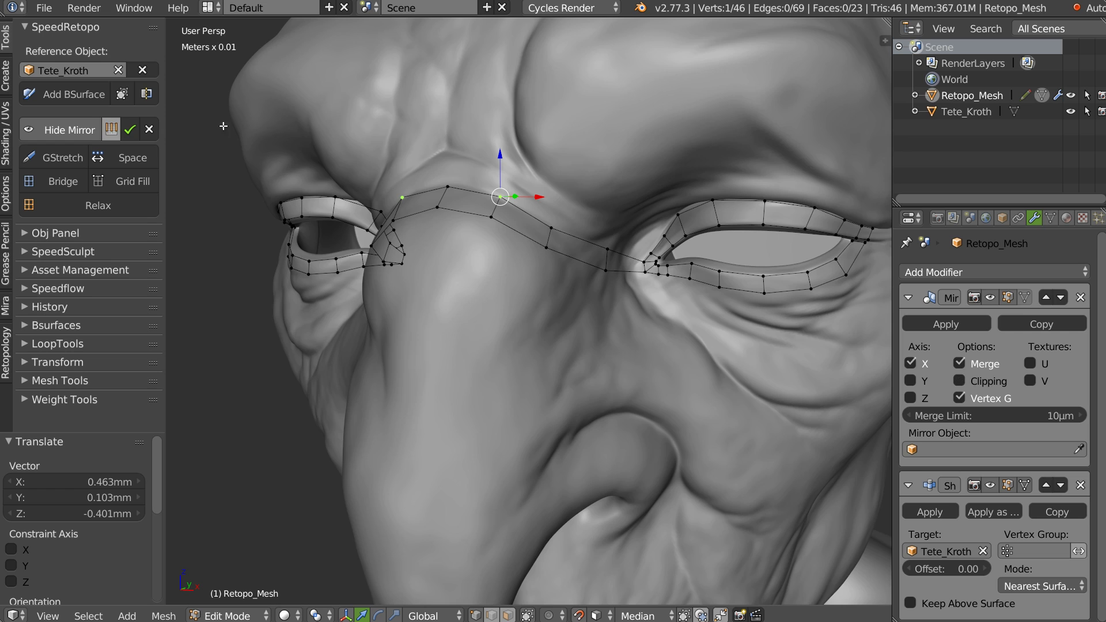
# Adjust the upper and lower centre-line vertices of the nose-bridge strip
pyautogui.moveTo(368, 193); pyautogui.dragTo(460, 199, button='middle')
pyautogui.scroll(-2, 461, 199)
pyautogui.scroll(4, 442, 205)
pyautogui.moveTo(441, 175)
pyautogui.mouseDown(button='right')
pyautogui.moveTo(522, 173)
pyautogui.moveTo(381, 173)
pyautogui.moveTo(461, 173)
pyautogui.moveTo(449, 178)
pyautogui.mouseUp(button='right')
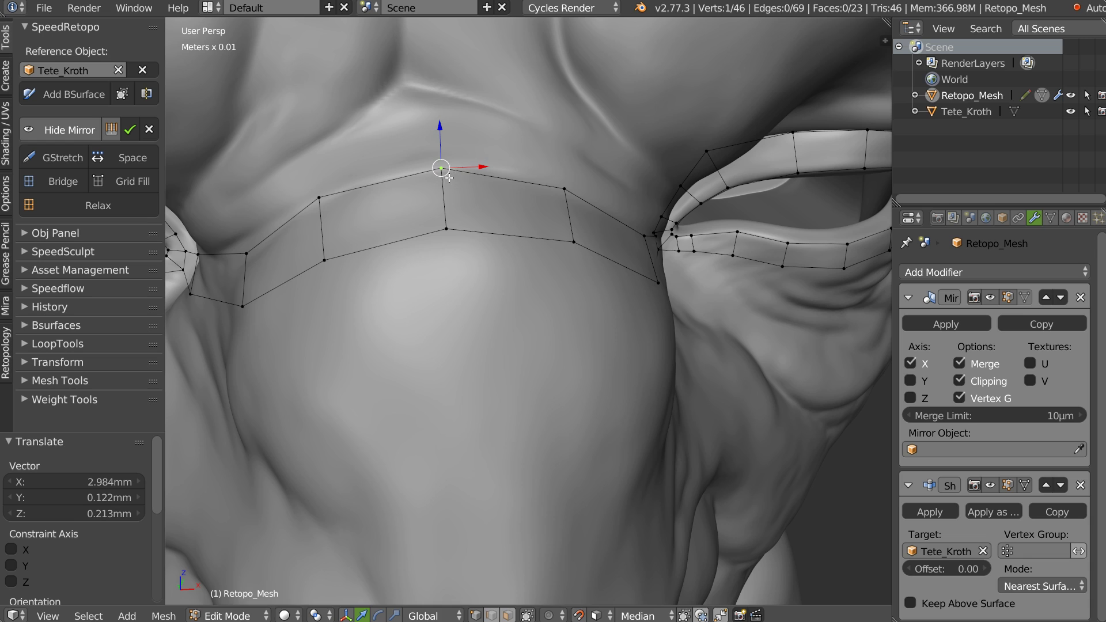
pyautogui.moveTo(453, 234); pyautogui.dragTo(455, 230, button='right')
pyautogui.scroll(-3, 554, 201)
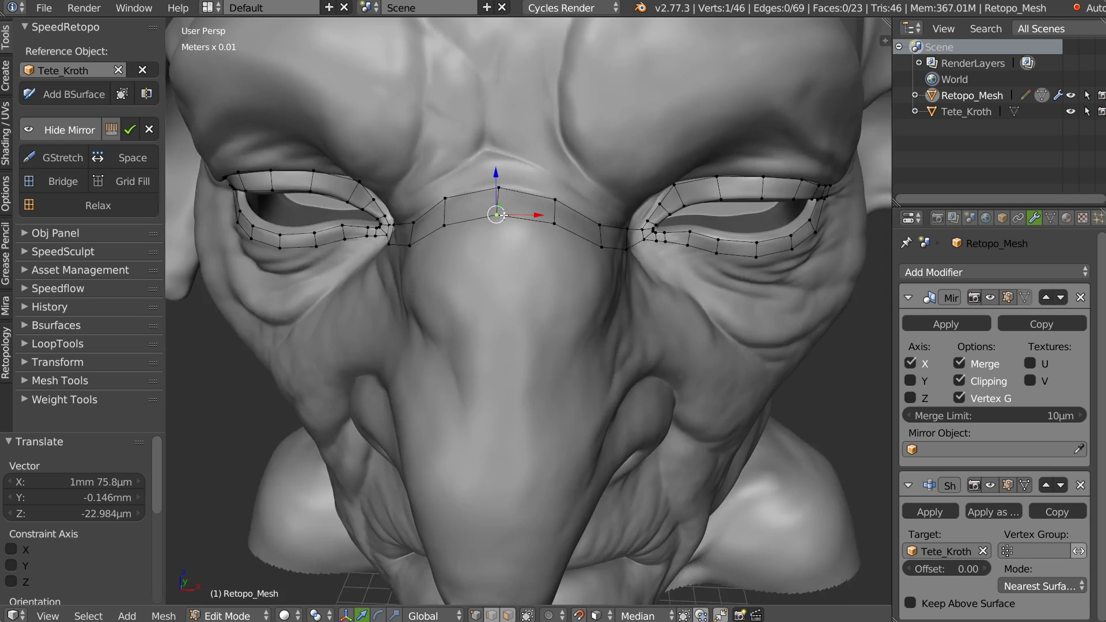
# Extend the nose-bridge strip's lower edges down the nose with three horizontal strokes and a BSurface
pyautogui.moveTo(547, 197); pyautogui.dragTo(494, 205, button='middle')
pyautogui.moveTo(626, 273); pyautogui.dragTo(606, 275, button='middle')
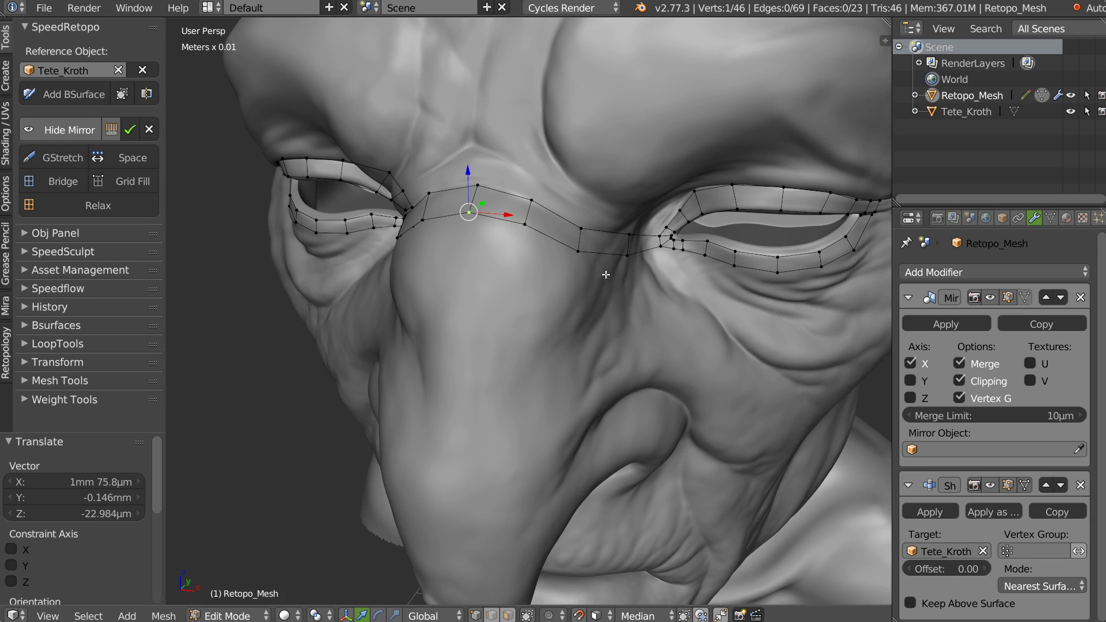
pyautogui.keyDown('ctrl'); pyautogui.rightClick(578, 252); pyautogui.keyUp('ctrl')
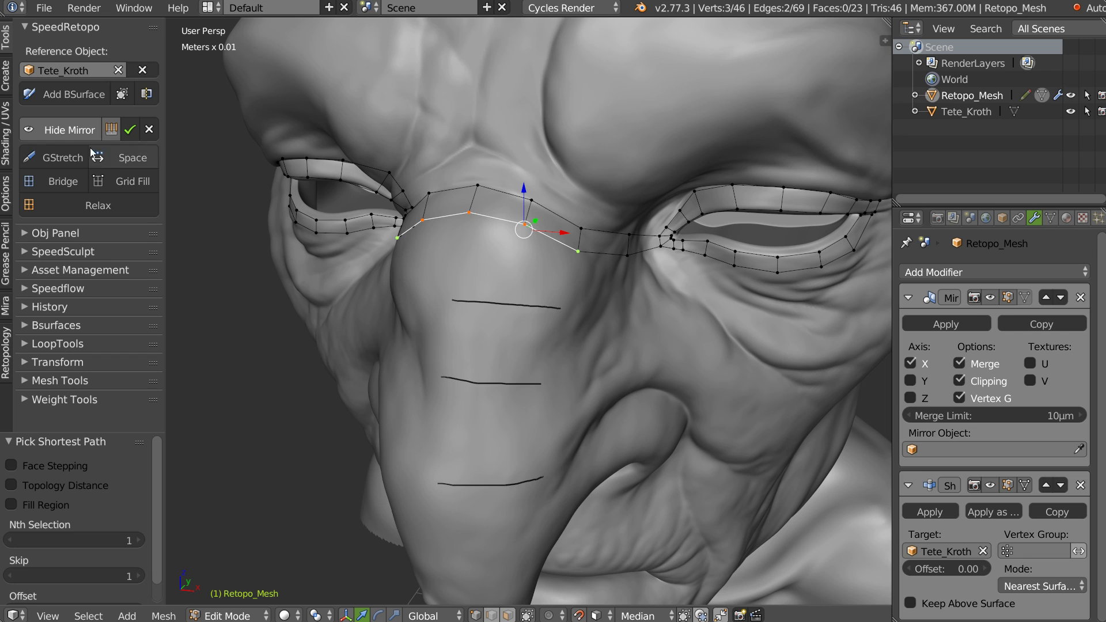
pyautogui.click(79, 99)
pyautogui.scroll(5, 504, 272)
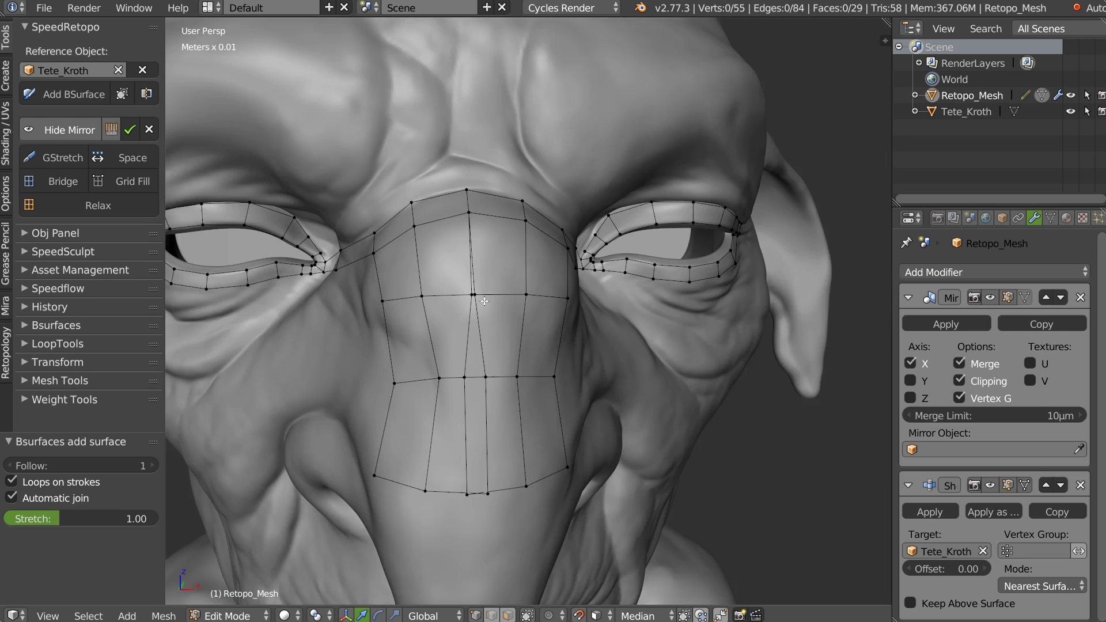
# Drag a middle-row nose vertex onto the centre line, then turn off mirror clipping and pull it back outward
pyautogui.scroll(-2, 491, 263)
pyautogui.moveTo(564, 405); pyautogui.dragTo(453, 386, button='right')
pyautogui.keyDown('shift'); pyautogui.moveTo(554, 369); pyautogui.dragTo(535, 332, button='middle'); pyautogui.keyUp('shift')
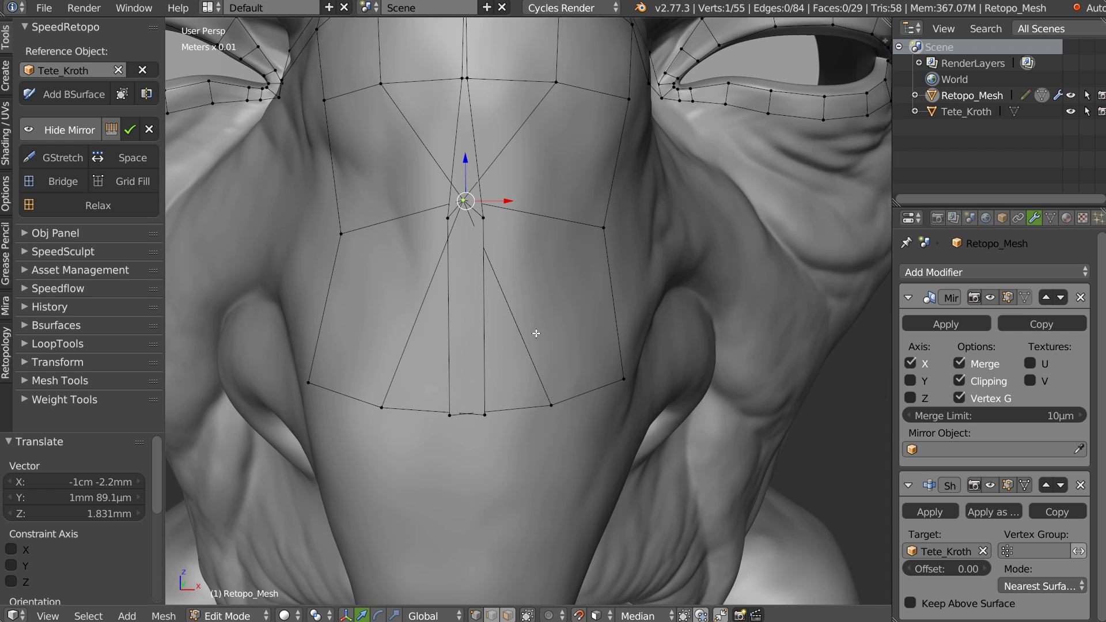
pyautogui.click(113, 127)
pyautogui.moveTo(467, 207); pyautogui.dragTo(529, 212, button='right')
# Align the nose grid's centre edge loop to the mirror line and reposition two vertices beside it
pyautogui.keyDown('alt'); pyautogui.rightClick(478, 251); pyautogui.keyUp('alt')
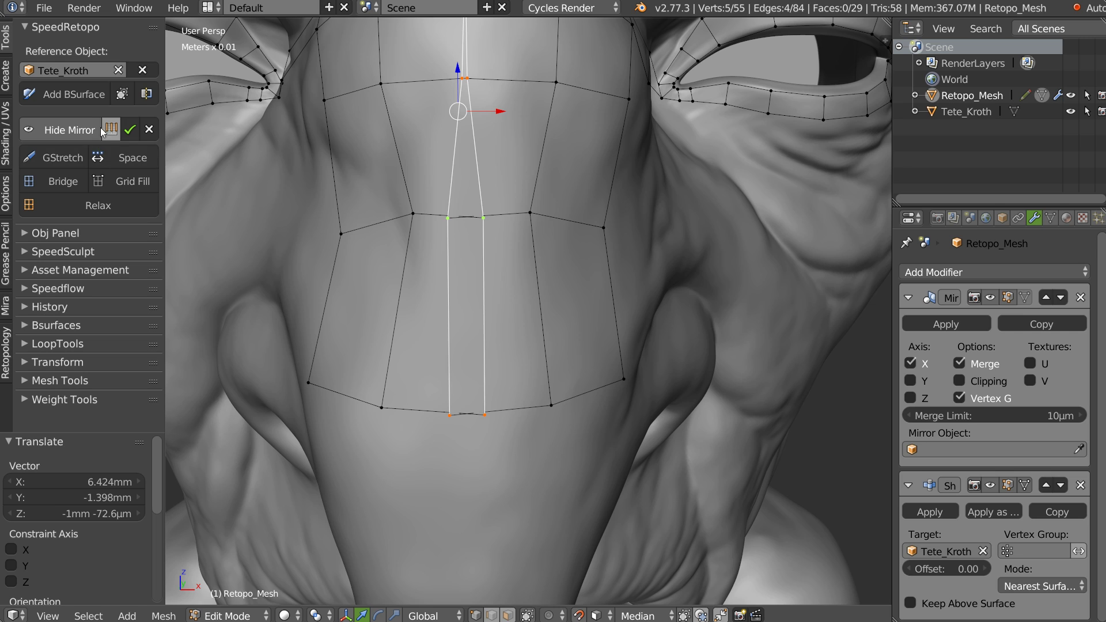
pyautogui.click(146, 94)
pyautogui.moveTo(529, 213)
pyautogui.mouseDown(button='right')
pyautogui.moveTo(534, 228)
pyautogui.moveTo(540, 221)
pyautogui.mouseUp(button='right')
pyautogui.moveTo(606, 261); pyautogui.dragTo(541, 258, button='middle')
pyautogui.moveTo(645, 399); pyautogui.dragTo(515, 404, button='right')
# Add a loop cut across the strip between the nose bridge and inner eye corner and adjust the surrounding vertices
pyautogui.scroll(-2, 669, 256)
pyautogui.keyDown('shift'); pyautogui.moveTo(721, 156); pyautogui.dragTo(724, 222, button='middle'); pyautogui.keyUp('shift')
pyautogui.hotkey('ctrl', 'r')
pyautogui.doubleClick(693, 179)
pyautogui.press('g')
pyautogui.click(711, 182)
pyautogui.moveTo(748, 178); pyautogui.dragTo(755, 205, button='right')
# Reposition three vertices in the two lower rows along the side of the nose grid
pyautogui.moveTo(603, 202); pyautogui.dragTo(648, 240, button='middle')
pyautogui.rightClick(506, 412)
pyautogui.press('g')
pyautogui.click(532, 417)
pyautogui.rightClick(429, 412)
pyautogui.press('g')
pyautogui.click(445, 417)
pyautogui.rightClick(512, 299)
pyautogui.press('g')
pyautogui.click(522, 309)
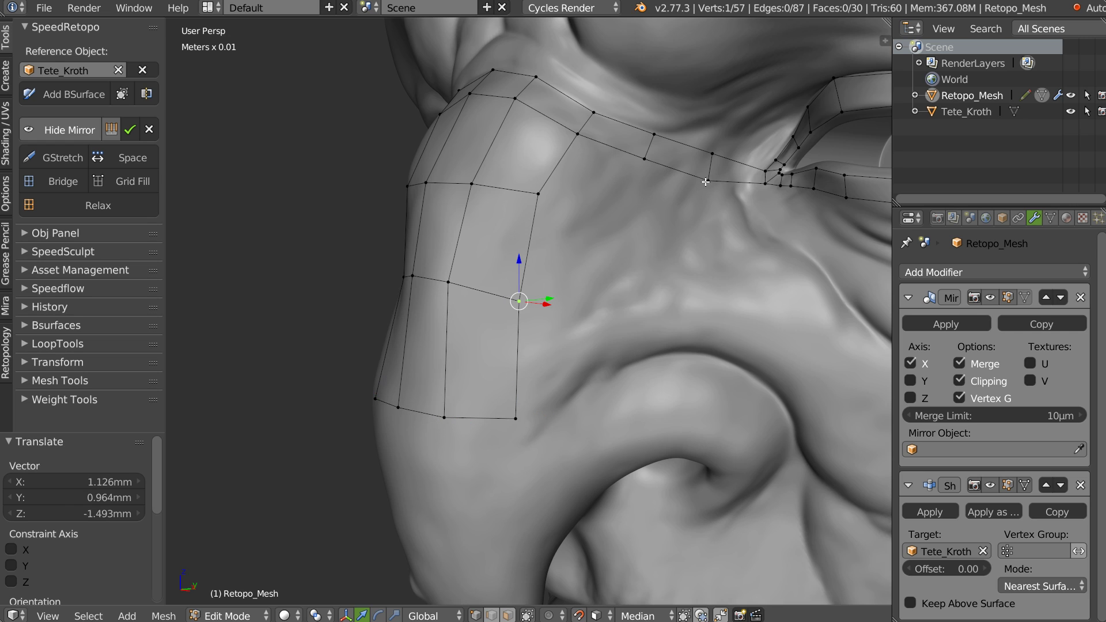
# Fill the area between the nose grid's side edges and the strip above with one downward stroke and a BSurface
pyautogui.keyDown('ctrl'); pyautogui.rightClick(519, 407); pyautogui.keyUp('ctrl')
pyautogui.keyDown('shift'); pyautogui.rightClick(570, 131); pyautogui.keyUp('shift')
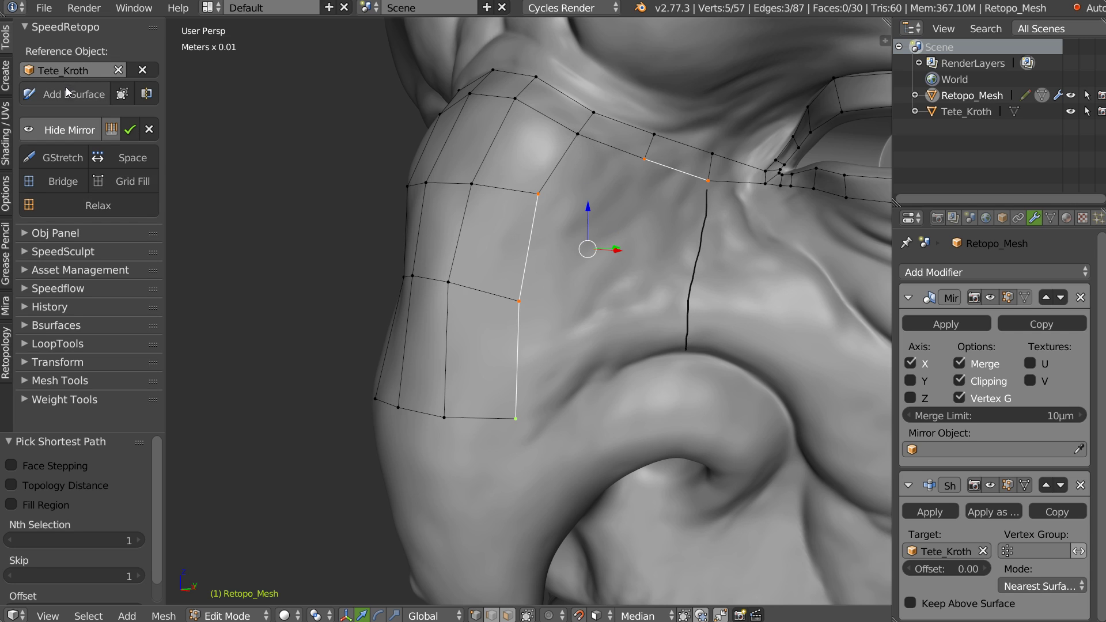
pyautogui.moveTo(619, 351); pyautogui.dragTo(603, 334, button='middle')
# Adjust the new patch's lower vertex above the nostril and its upper outer vertex below the inner eye corner
pyautogui.rightClick(593, 371)
pyautogui.press('g')
pyautogui.click(599, 360)
pyautogui.rightClick(705, 227)
pyautogui.press('g')
pyautogui.click(692, 220)
# Even out the nose grid by repositioning the vertices of its side column, middle row and bottom row
pyautogui.moveTo(568, 242); pyautogui.dragTo(568, 206, button='middle')
pyautogui.moveTo(540, 179); pyautogui.dragTo(550, 183, button='right')
pyautogui.moveTo(515, 291); pyautogui.dragTo(522, 284, button='right')
pyautogui.moveTo(444, 271); pyautogui.dragTo(457, 288, button='right')
pyautogui.moveTo(411, 270); pyautogui.dragTo(409, 288, button='right')
pyautogui.moveTo(512, 409)
pyautogui.mouseDown(button='right')
pyautogui.moveTo(536, 413)
pyautogui.moveTo(524, 415)
pyautogui.mouseUp(button='right')
pyautogui.moveTo(436, 408); pyautogui.dragTo(445, 433, button='right')
pyautogui.moveTo(445, 432); pyautogui.dragTo(478, 406, button='middle')
pyautogui.moveTo(372, 407); pyautogui.dragTo(374, 432, button='right')
pyautogui.moveTo(526, 340); pyautogui.dragTo(480, 339, button='middle')
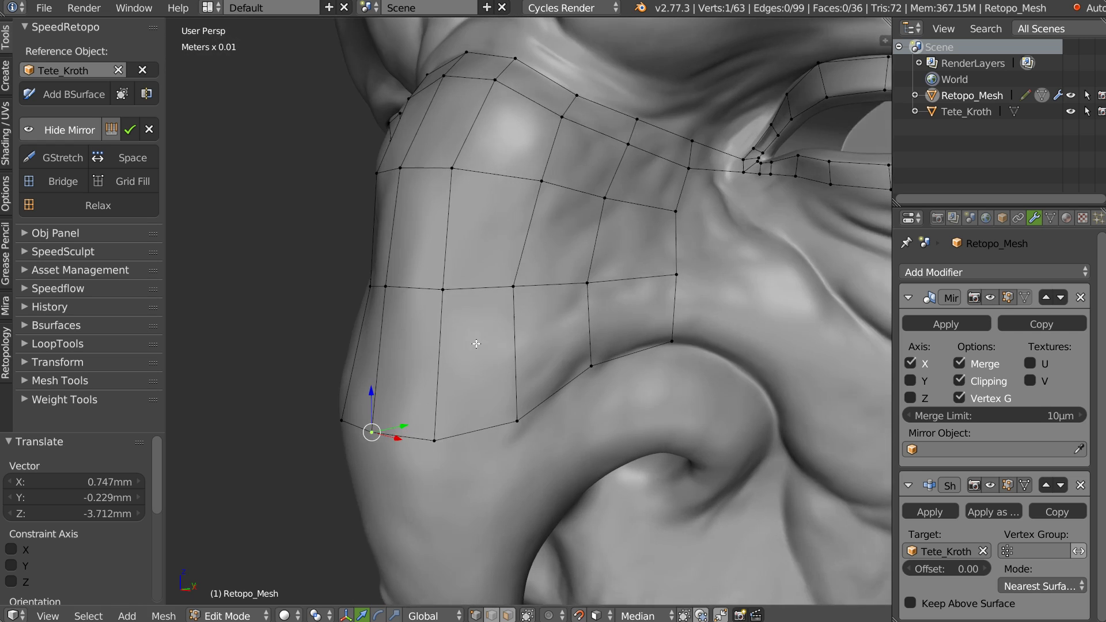
# Lower the middle vertex on the new patch's outer edge above the nostril
pyautogui.scroll(-2, 564, 315)
pyautogui.keyDown('shift'); pyautogui.moveTo(567, 313); pyautogui.dragTo(480, 277, button='middle'); pyautogui.keyUp('shift')
pyautogui.moveTo(558, 286); pyautogui.dragTo(604, 270, button='middle')
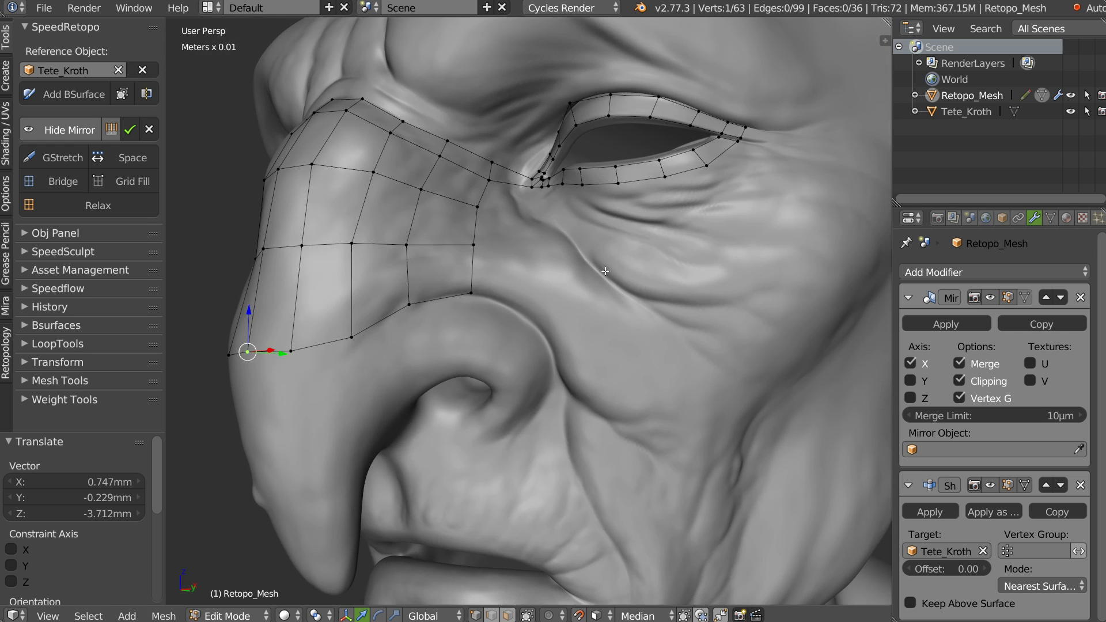
pyautogui.rightClick(473, 246)
pyautogui.press('KP_Decimal')
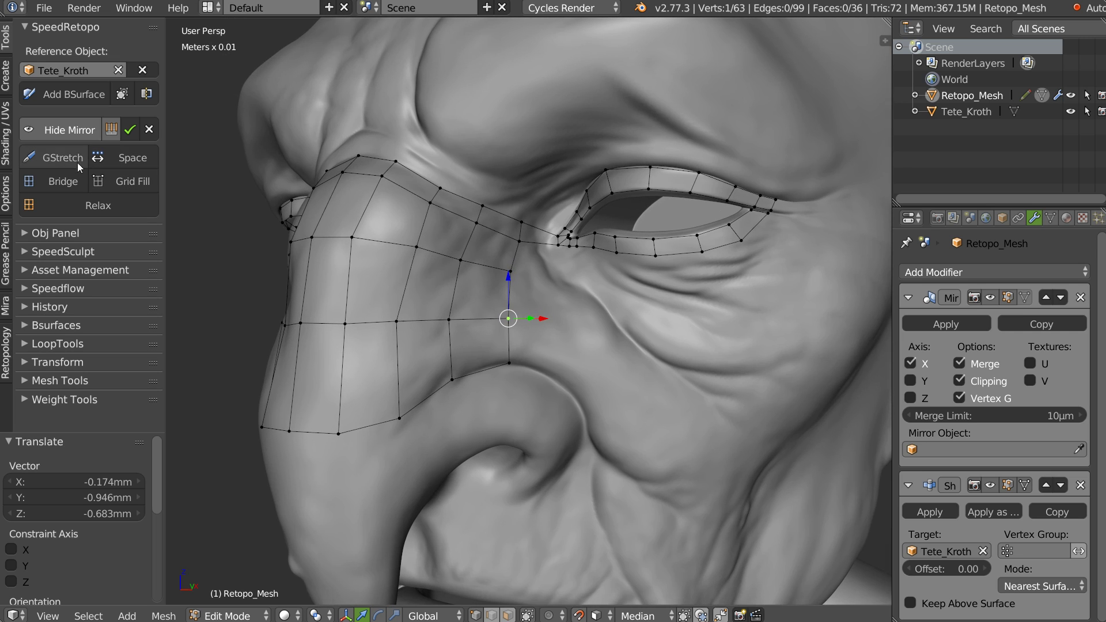
# Select the nose grid's lower edge loop and draw a curve from above the nostril down across the nose
pyautogui.moveTo(466, 343); pyautogui.dragTo(521, 276, button='middle')
pyautogui.moveTo(522, 276); pyautogui.dragTo(561, 172, button='middle')
pyautogui.keyDown('shift'); pyautogui.moveTo(560, 173); pyautogui.dragTo(545, 215, button='middle'); pyautogui.keyUp('shift')
pyautogui.keyDown('alt'); pyautogui.rightClick(525, 208); pyautogui.keyUp('alt')
pyautogui.moveTo(498, 244)
pyautogui.mouseDown(button='middle')
pyautogui.moveTo(512, 246)
pyautogui.moveTo(500, 236)
pyautogui.mouseUp(button='middle')
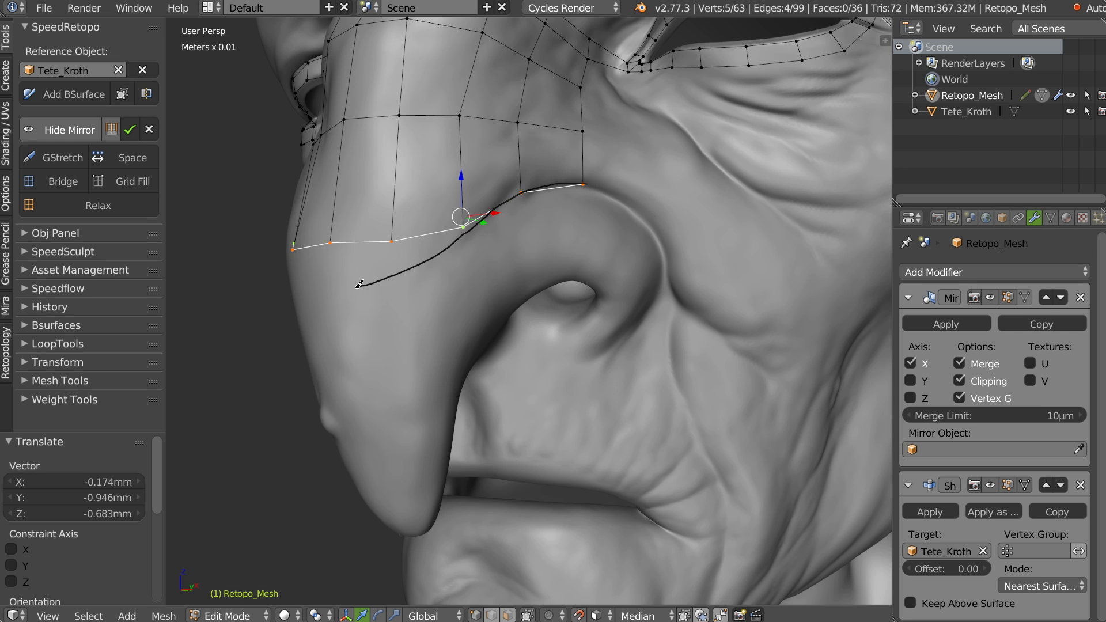
# Apply GStretch to the selected lower edge, undo it, and repeat it with the mirrored half hidden
pyautogui.click(51, 159)
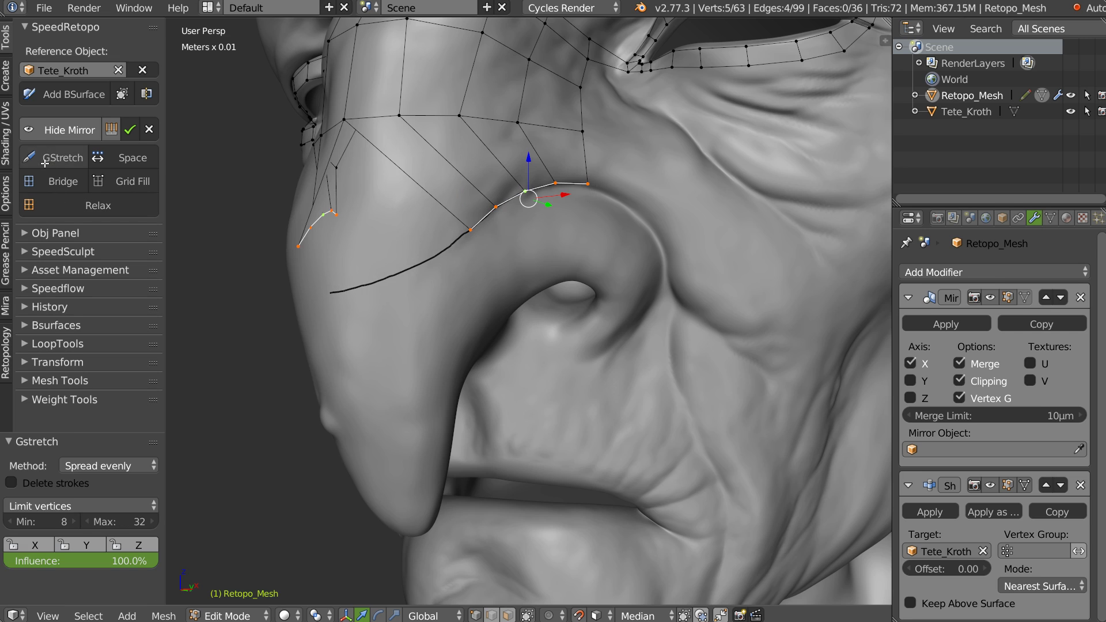
pyautogui.hotkey('ctrl', 'z')
pyautogui.moveTo(401, 259); pyautogui.dragTo(451, 221, button='middle')
pyautogui.click(59, 131)
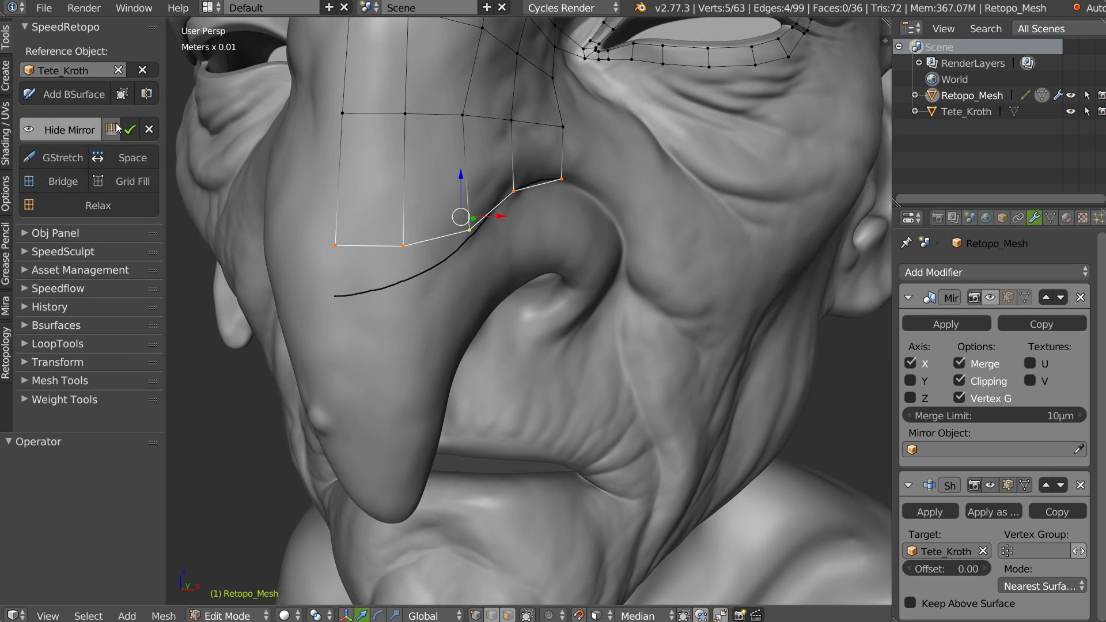
pyautogui.click(62, 158)
pyautogui.moveTo(455, 199); pyautogui.dragTo(377, 195, button='middle')
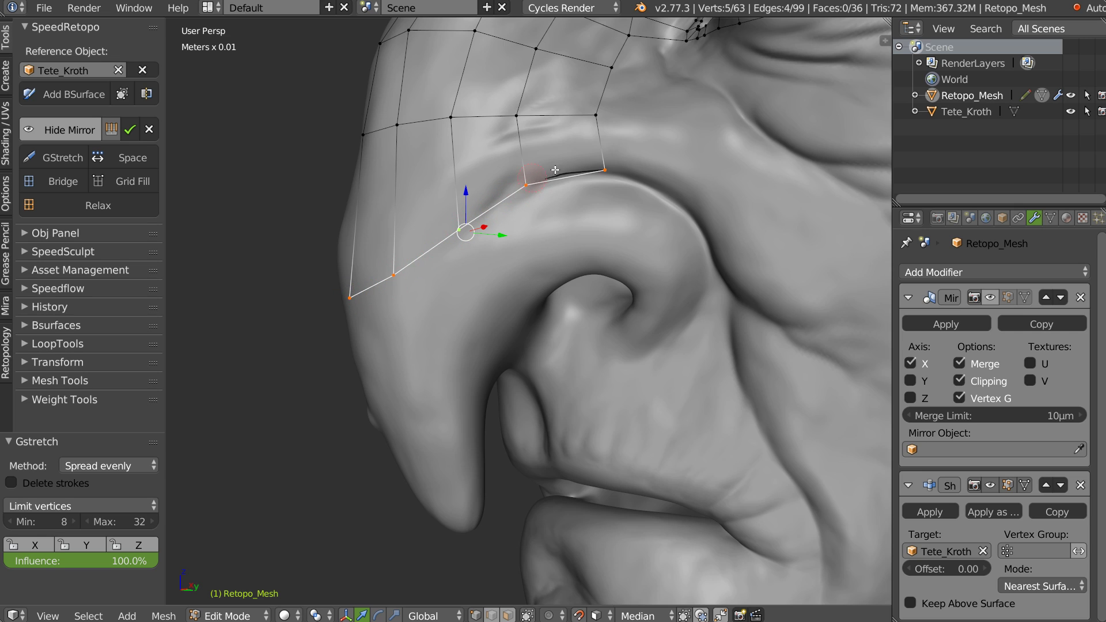
# Reposition the two outermost lower-edge vertices along the crease above the nostril
pyautogui.rightClick(604, 170)
pyautogui.press('g')
pyautogui.click(585, 178)
pyautogui.rightClick(526, 185)
pyautogui.press('g')
pyautogui.click(513, 197)
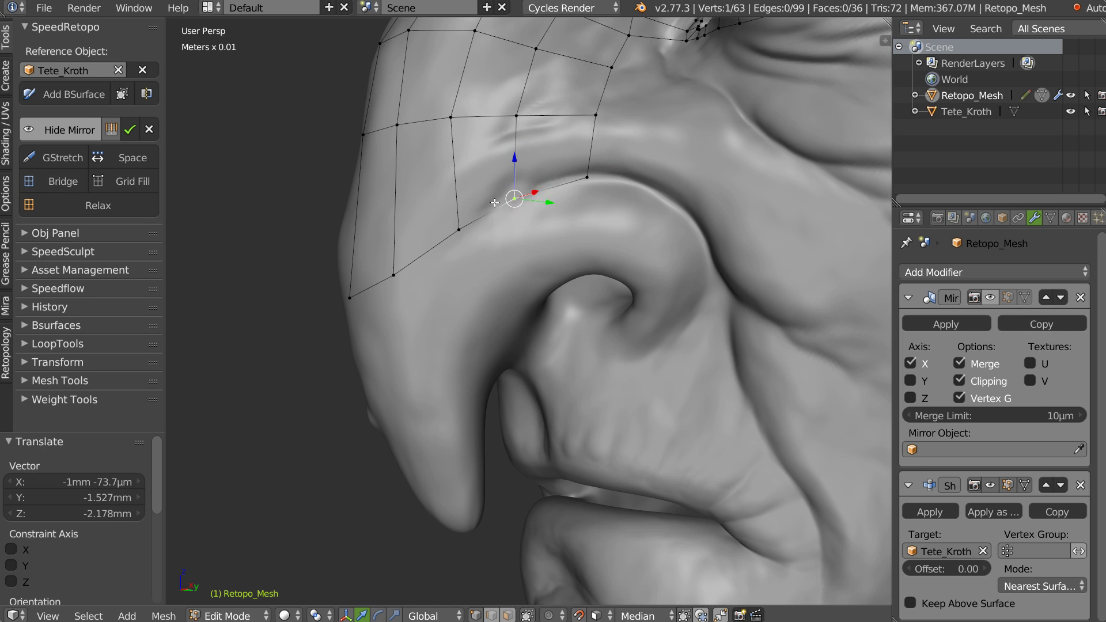
# Show the mirrored half again and reposition the middle vertices along the nose grid's lower edge above the nostril
pyautogui.moveTo(494, 202); pyautogui.dragTo(540, 204, button='middle')
pyautogui.keyDown('alt'); pyautogui.rightClick(331, 241); pyautogui.keyUp('alt')
pyautogui.click(65, 133)
pyautogui.click(151, 96)
pyautogui.moveTo(530, 234); pyautogui.dragTo(493, 236, button='middle')
pyautogui.rightClick(559, 207)
pyautogui.press('g')
pyautogui.click(558, 201)
pyautogui.moveTo(457, 242); pyautogui.dragTo(458, 241, button='right')
pyautogui.moveTo(459, 240); pyautogui.dragTo(493, 218, button='middle')
pyautogui.hotkey('ctrl', 'r')
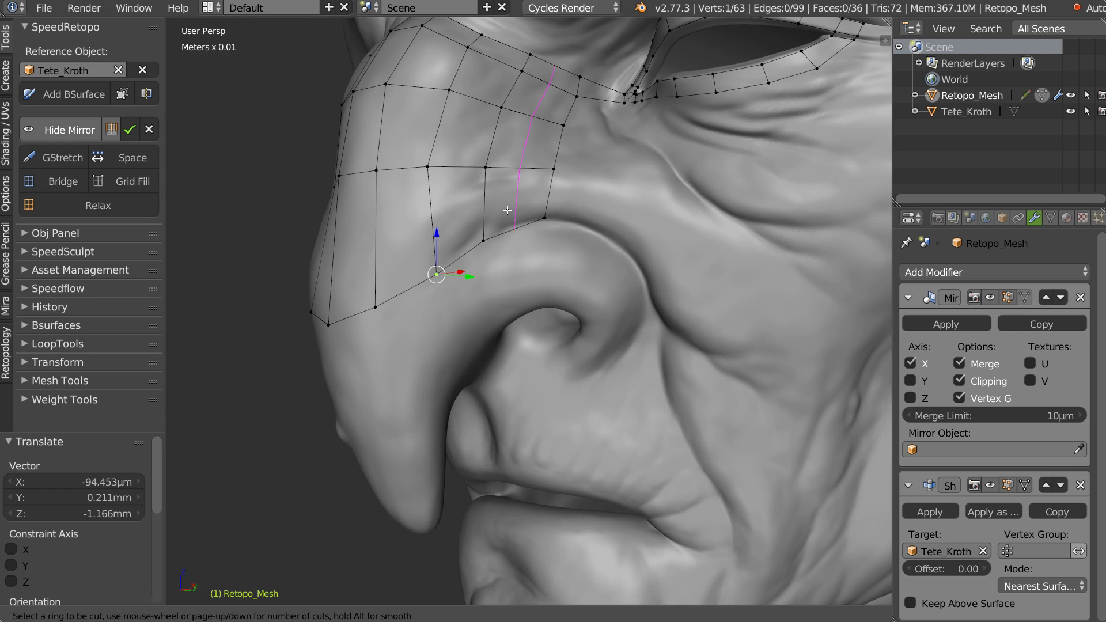
pyautogui.click(505, 214)
pyautogui.rightClick(506, 215)
pyautogui.hotkey('ctrl', 'z')
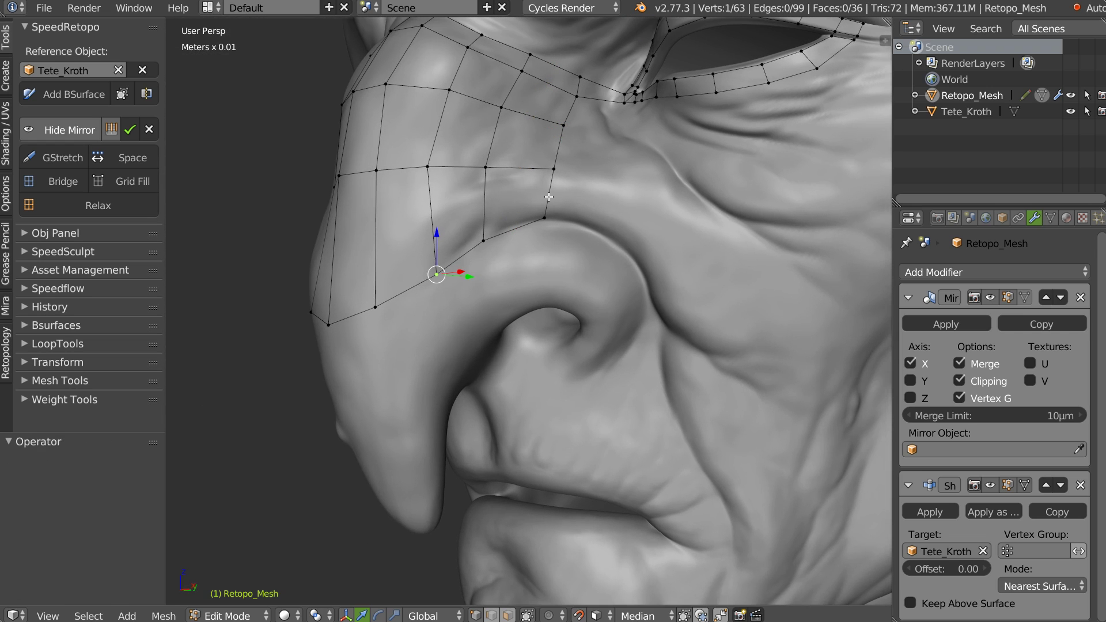
# Add a horizontal loop cut through the nose grid's lowest row and adjust its vertices near the nostril crease
pyautogui.hotkey('ctrl', 'r')
pyautogui.click(546, 199)
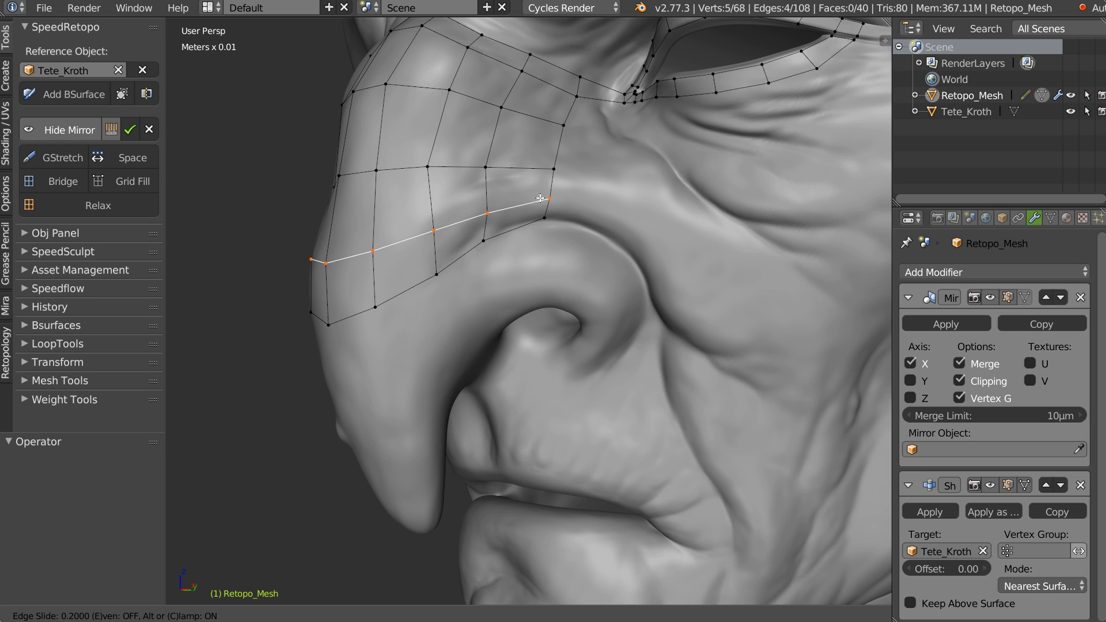
pyautogui.click(547, 198)
pyautogui.moveTo(329, 257); pyautogui.dragTo(430, 227, button='right')
pyautogui.moveTo(553, 202); pyautogui.dragTo(546, 204, button='right')
pyautogui.moveTo(487, 213); pyautogui.dragTo(482, 218, button='right')
# Extrude the short outer edge above the nostril in six segments along the nostril crease and out onto the cheek
pyautogui.moveTo(482, 218); pyautogui.dragTo(485, 226, button='middle')
pyautogui.keyDown('shift'); pyautogui.moveTo(562, 234); pyautogui.dragTo(527, 226, button='middle'); pyautogui.keyUp('shift')
pyautogui.moveTo(507, 216); pyautogui.dragTo(556, 218, button='middle')
pyautogui.keyDown('shift'); pyautogui.rightClick(508, 218); pyautogui.keyUp('shift')
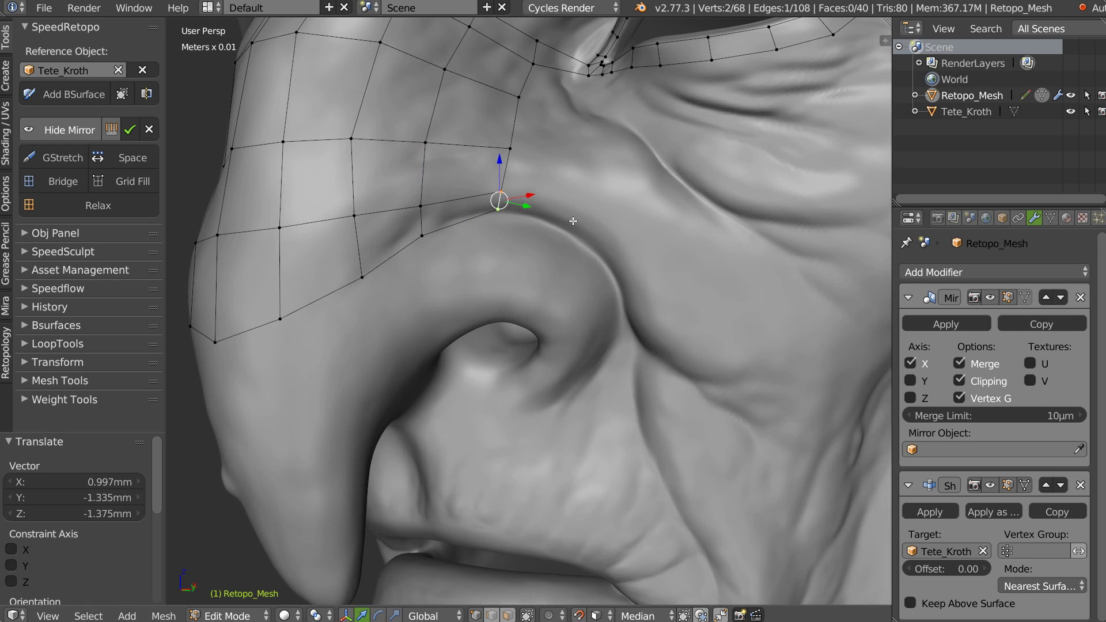
pyautogui.keyDown('ctrl'); pyautogui.click(572, 221); pyautogui.keyUp('ctrl')
pyautogui.keyDown('ctrl'); pyautogui.click(619, 261); pyautogui.keyUp('ctrl')
pyautogui.keyDown('ctrl'); pyautogui.click(638, 328); pyautogui.keyUp('ctrl')
pyautogui.keyDown('ctrl'); pyautogui.click(654, 345); pyautogui.keyUp('ctrl')
pyautogui.keyDown('ctrl'); pyautogui.click(700, 374); pyautogui.keyUp('ctrl')
pyautogui.keyDown('ctrl'); pyautogui.click(767, 383); pyautogui.keyUp('ctrl')
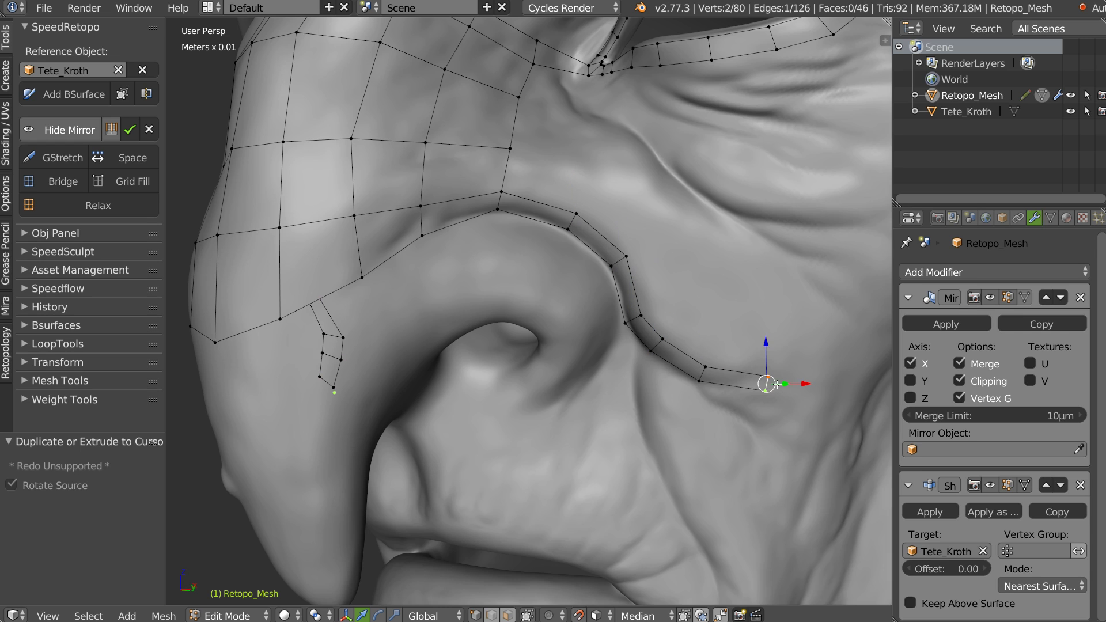
# Reposition the vertices at the cheek end of the new strip to follow the fold
pyautogui.press('g')
pyautogui.click(753, 427)
pyautogui.rightClick(774, 394)
pyautogui.press('g')
pyautogui.click(774, 400)
pyautogui.rightClick(701, 382)
pyautogui.press('g')
pyautogui.click(702, 387)
# Build a three-row Bsurface patch between the lower edge above the nostril and a curve drawn along the nostril rim
pyautogui.moveTo(545, 325); pyautogui.dragTo(602, 316, button='middle')
pyautogui.moveTo(557, 211); pyautogui.dragTo(492, 236, button='middle')
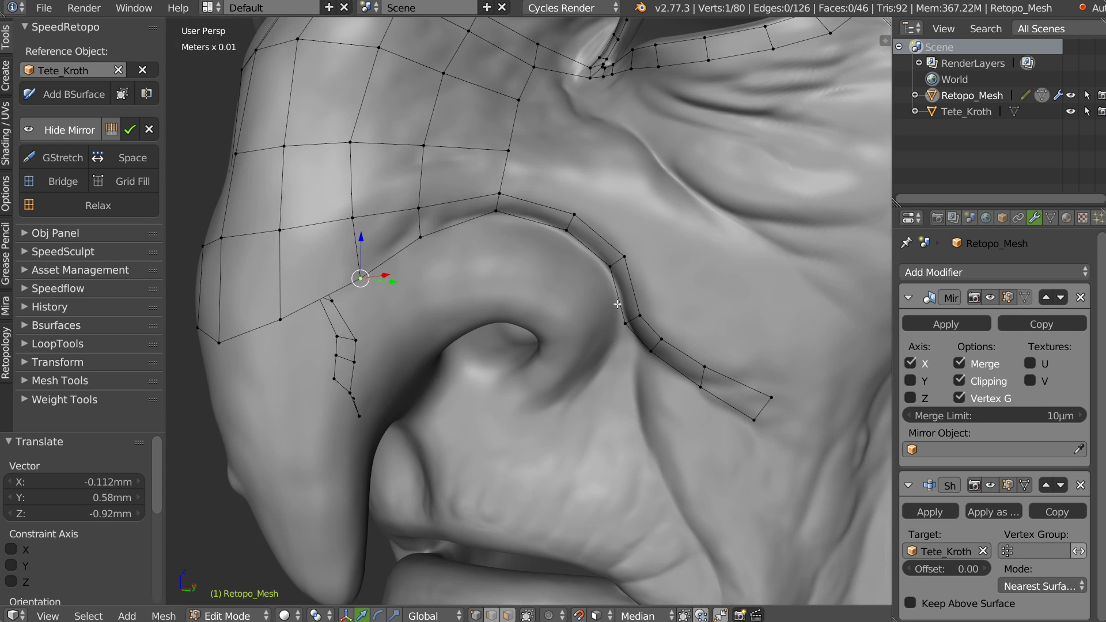
pyautogui.keyDown('ctrl'); pyautogui.click(613, 271); pyautogui.keyUp('ctrl')
pyautogui.moveTo(432, 338); pyautogui.dragTo(411, 367, button='middle')
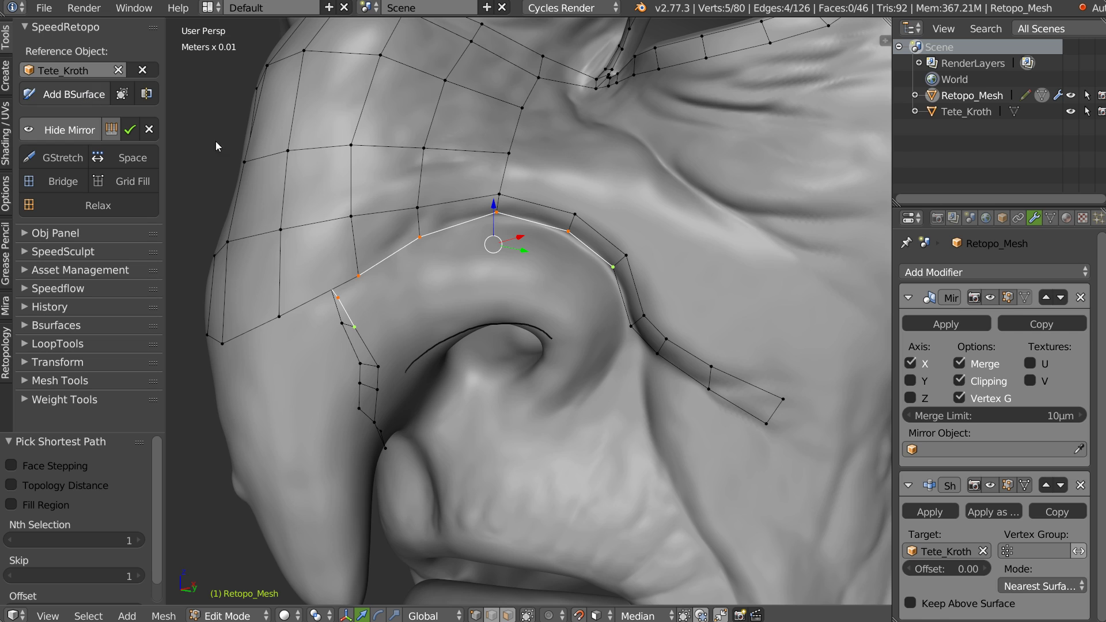
pyautogui.press('e')
pyautogui.moveTo(486, 297); pyautogui.dragTo(542, 331, button='middle')
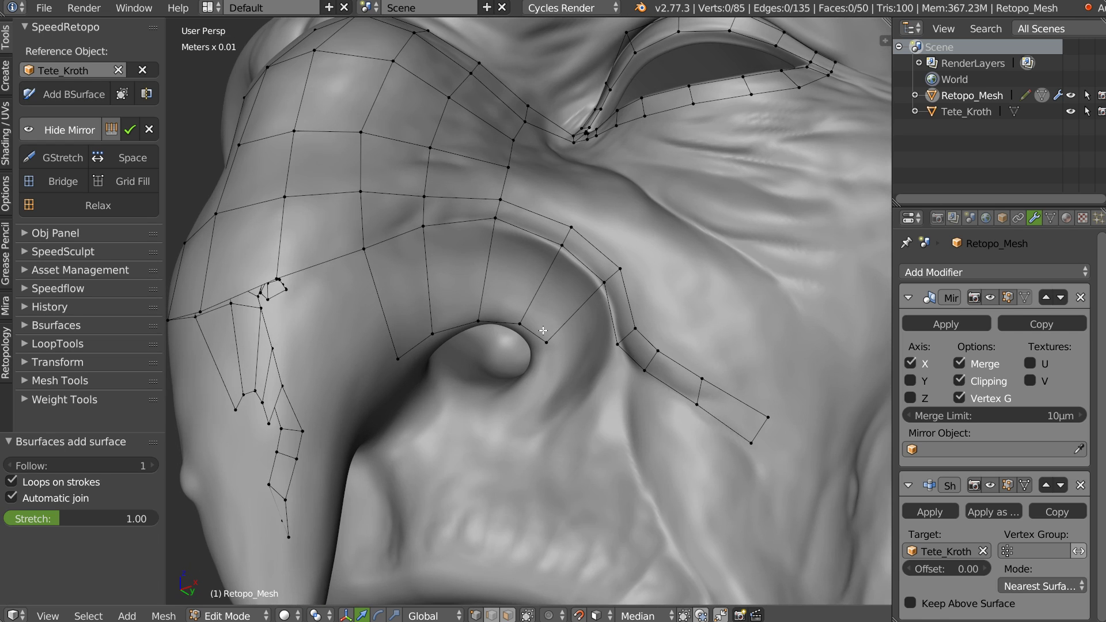
pyautogui.press('F6')
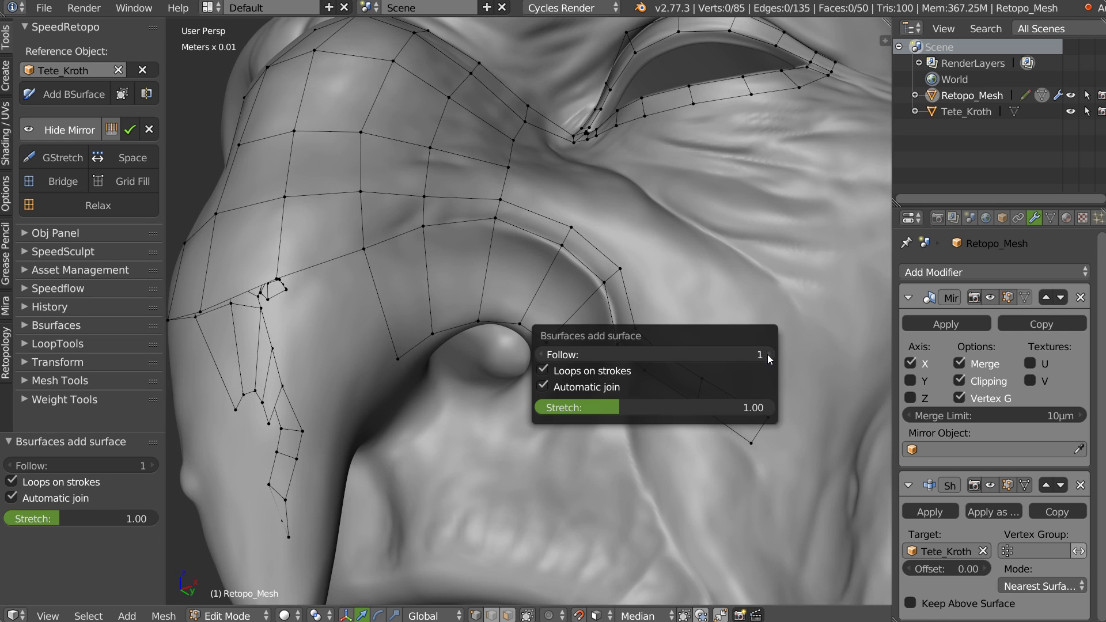
pyautogui.click(766, 355)
pyautogui.click(763, 357)
# Reposition the new patch's vertices along the nostril rim and the side of the nose
pyautogui.moveTo(478, 311); pyautogui.dragTo(405, 266, button='middle')
pyautogui.moveTo(532, 309); pyautogui.dragTo(529, 316, button='right')
pyautogui.press('y')
pyautogui.click(527, 312)
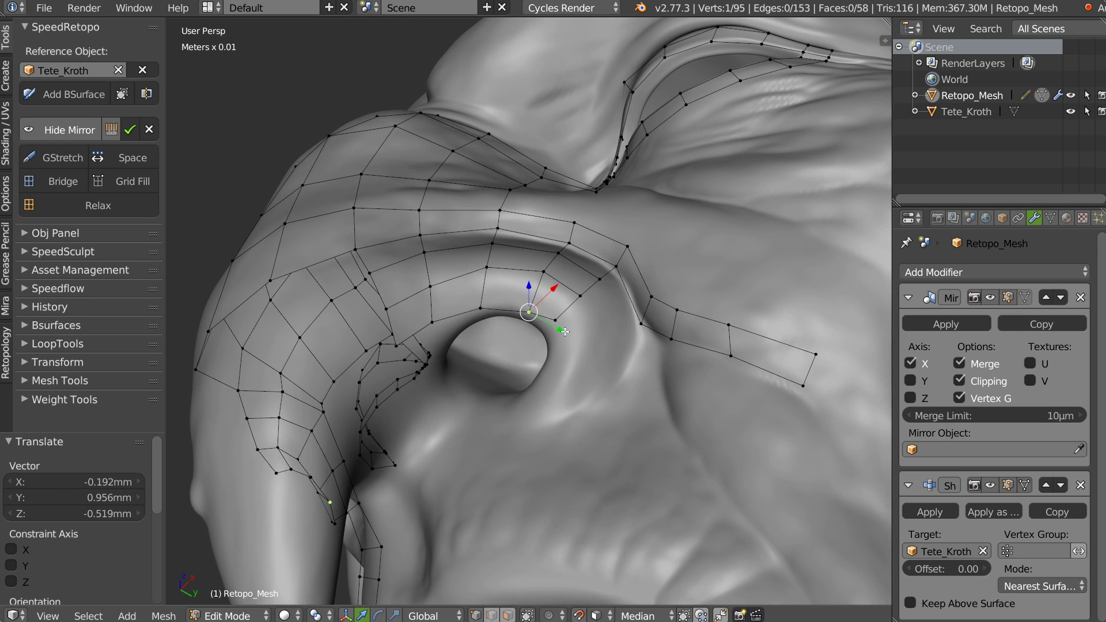
pyautogui.moveTo(527, 311); pyautogui.dragTo(551, 329)
pyautogui.moveTo(480, 310); pyautogui.dragTo(451, 331)
pyautogui.moveTo(396, 346); pyautogui.dragTo(427, 360)
pyautogui.moveTo(425, 359); pyautogui.dragTo(388, 325, button='middle')
pyautogui.moveTo(390, 325); pyautogui.dragTo(395, 330)
# Deselect everything and draw three curves across the brow: above the upper eyelid, over the brow ridge, and along the forehead
pyautogui.moveTo(529, 297)
pyautogui.mouseDown(button='middle')
pyautogui.moveTo(571, 289)
pyautogui.moveTo(557, 349)
pyautogui.moveTo(584, 311)
pyautogui.moveTo(609, 309)
pyautogui.moveTo(479, 305)
pyautogui.moveTo(511, 303)
pyautogui.mouseUp(button='middle')
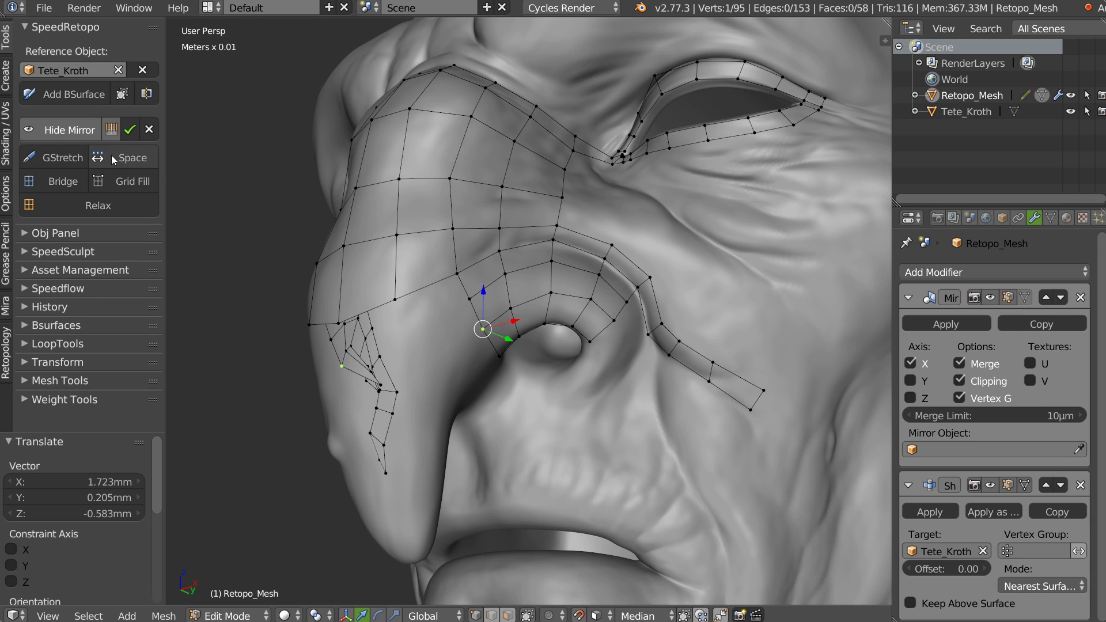
pyautogui.moveTo(555, 226)
pyautogui.mouseDown(button='middle')
pyautogui.moveTo(490, 247)
pyautogui.moveTo(526, 282)
pyautogui.mouseUp(button='middle')
pyautogui.moveTo(425, 264)
pyautogui.keyDown('shift'); pyautogui.mouseDown(button='middle')
pyautogui.moveTo(455, 282)
pyautogui.moveTo(440, 266)
pyautogui.mouseUp(button='middle'); pyautogui.keyUp('shift')
pyautogui.keyDown('shift'); pyautogui.moveTo(455, 322); pyautogui.dragTo(456, 269, button='middle'); pyautogui.keyUp('shift')
pyautogui.press('a')
pyautogui.moveTo(450, 320)
pyautogui.mouseDown(button='middle')
pyautogui.moveTo(417, 239)
pyautogui.moveTo(515, 295)
pyautogui.mouseUp(button='middle')
pyautogui.moveTo(502, 300); pyautogui.dragTo(584, 266)
pyautogui.moveTo(724, 300); pyautogui.dragTo(722, 302)
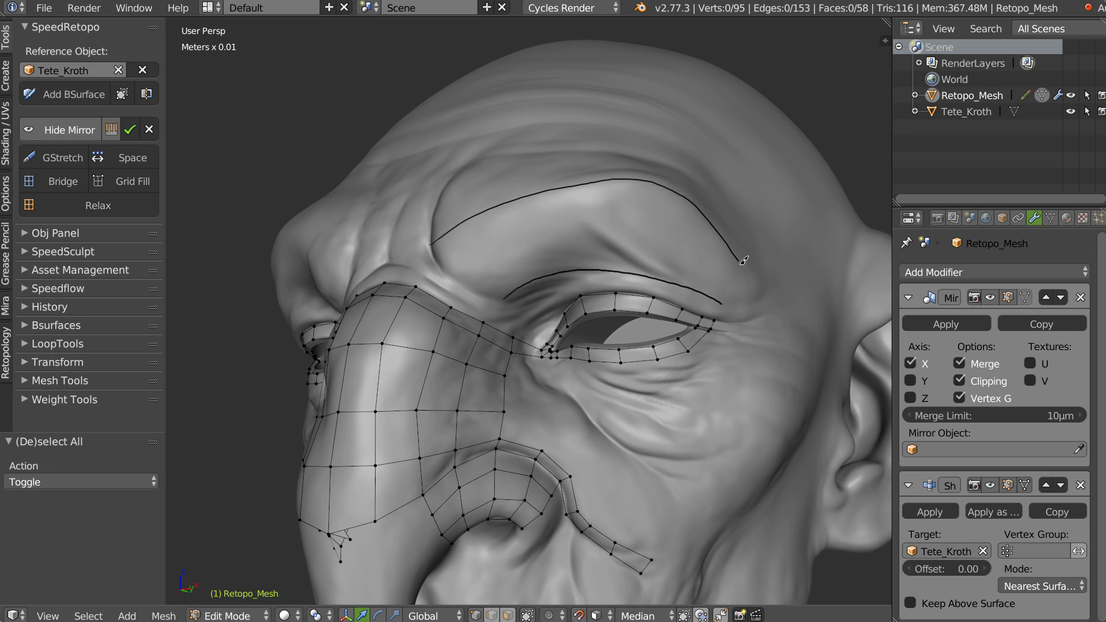
pyautogui.moveTo(762, 286); pyautogui.dragTo(444, 132, button='middle')
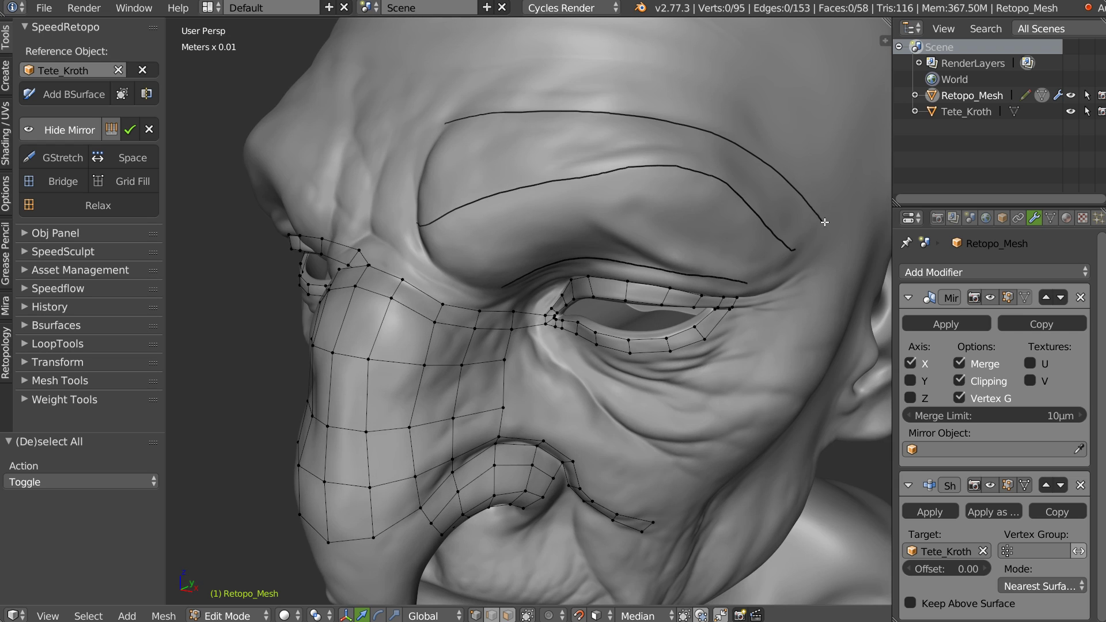
pyautogui.moveTo(824, 222); pyautogui.dragTo(733, 212, button='middle')
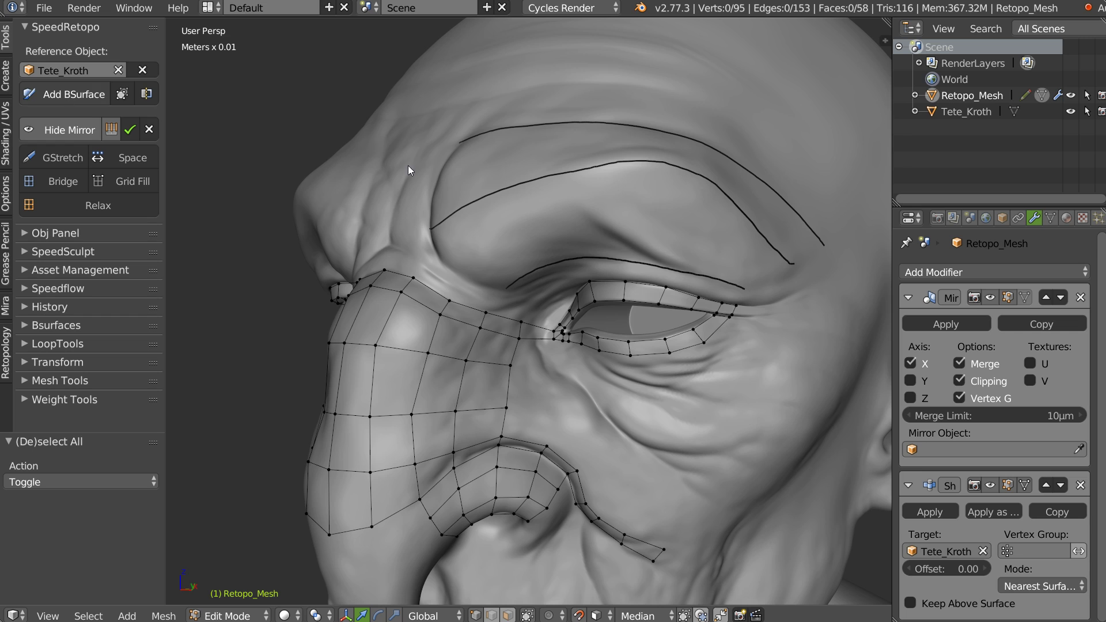
# Create a Bsurface patch from the three brow curves with Cross set to 6 and Follow set to 3
pyautogui.moveTo(580, 216); pyautogui.dragTo(600, 272, button='middle')
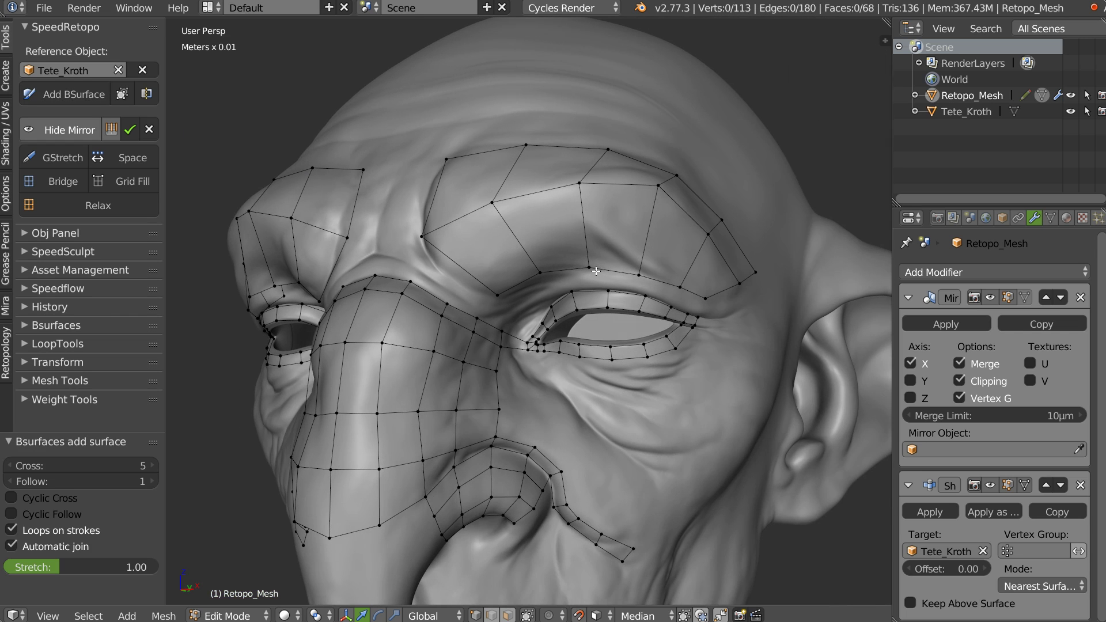
pyautogui.press('F6')
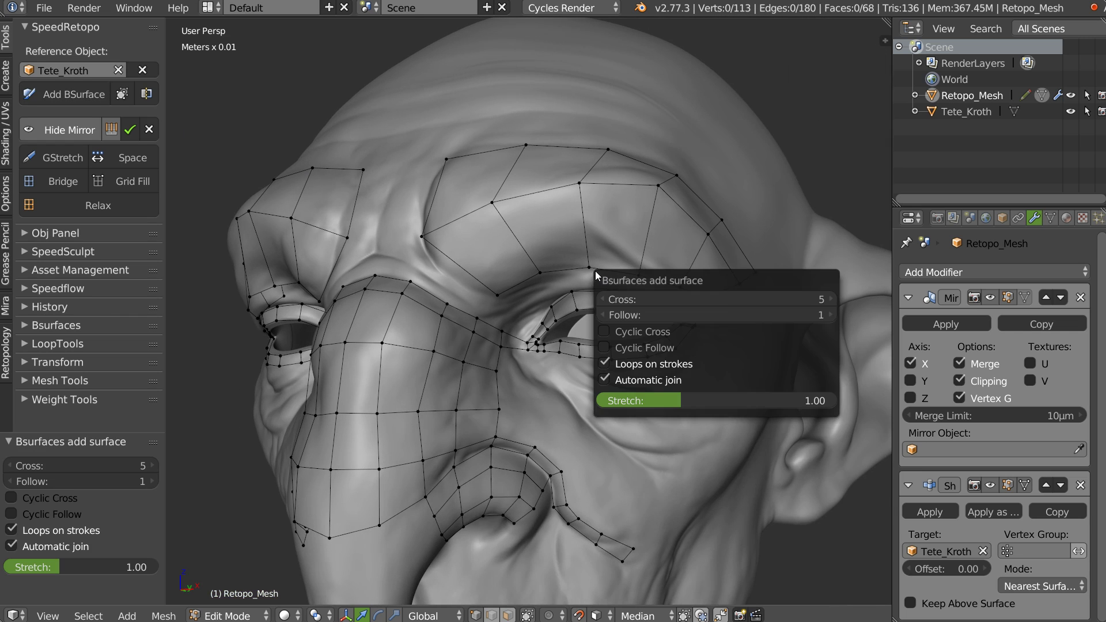
pyautogui.click(828, 315)
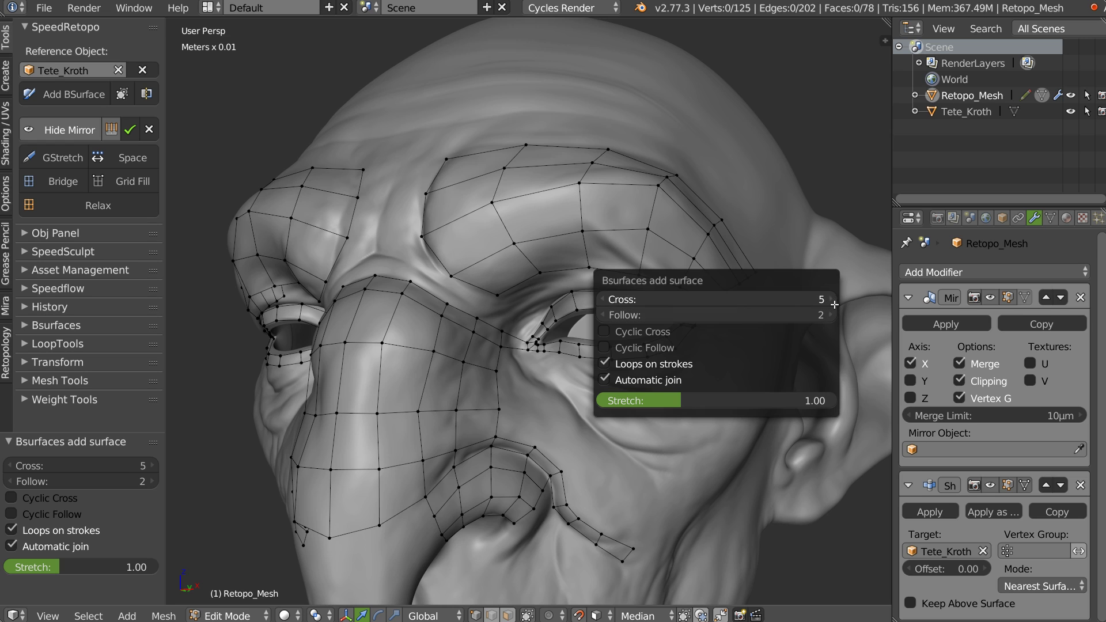
pyautogui.click(833, 307)
pyautogui.click(829, 315)
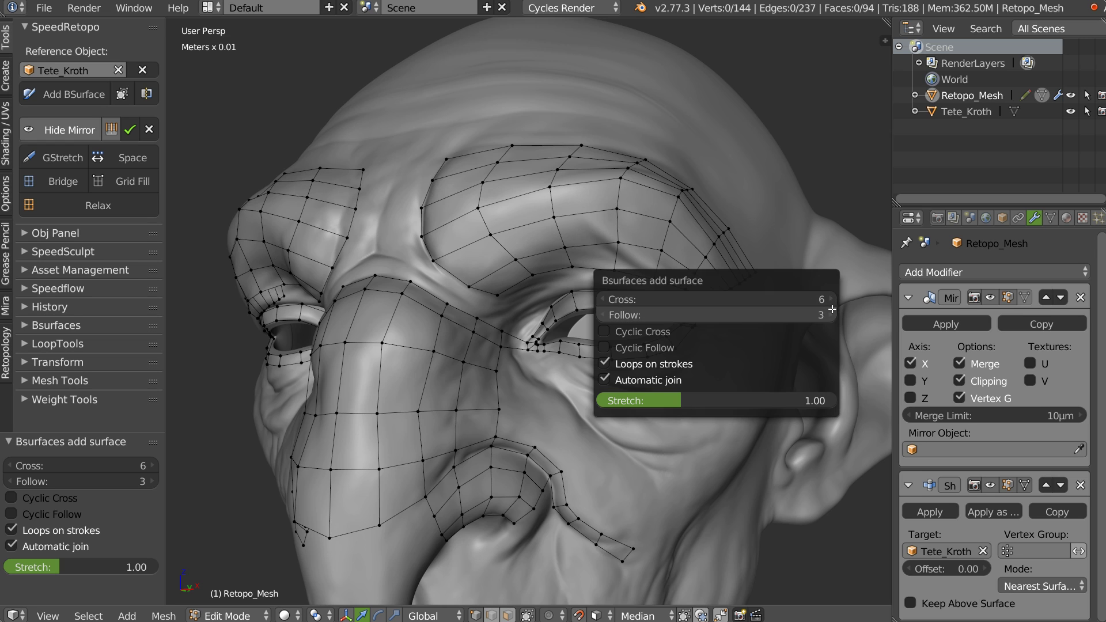
# Evenly space the vertices along the brow patch's upper edge and along its lower edge with Space
pyautogui.moveTo(726, 264); pyautogui.dragTo(700, 204, button='middle')
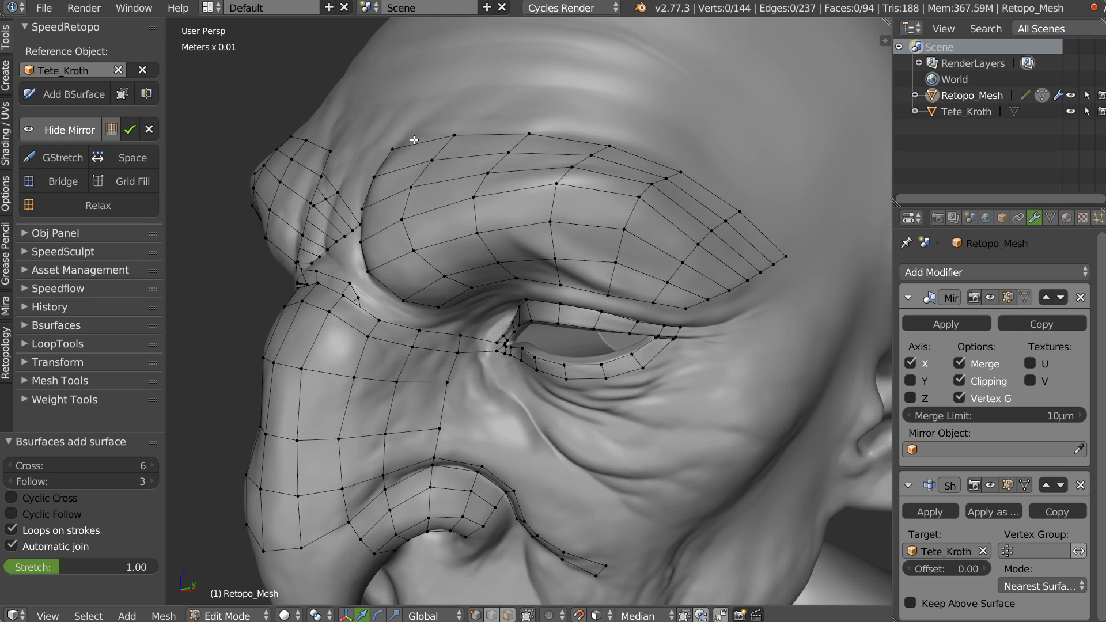
pyautogui.keyDown('ctrl'); pyautogui.rightClick(795, 255); pyautogui.keyUp('ctrl')
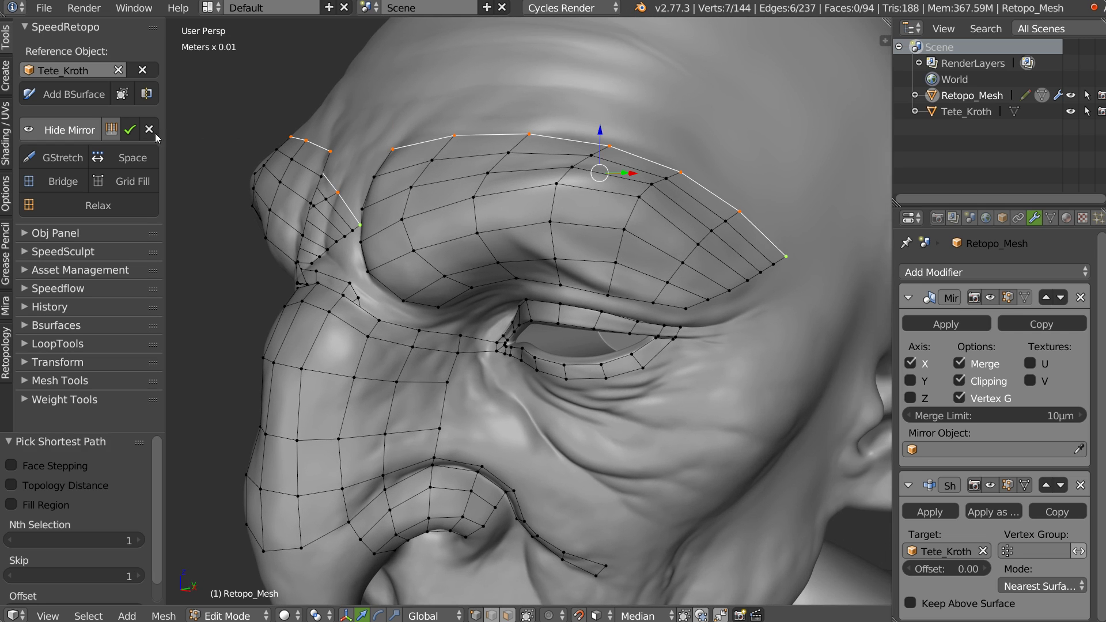
pyautogui.click(133, 157)
pyautogui.moveTo(437, 173); pyautogui.dragTo(420, 140, button='middle')
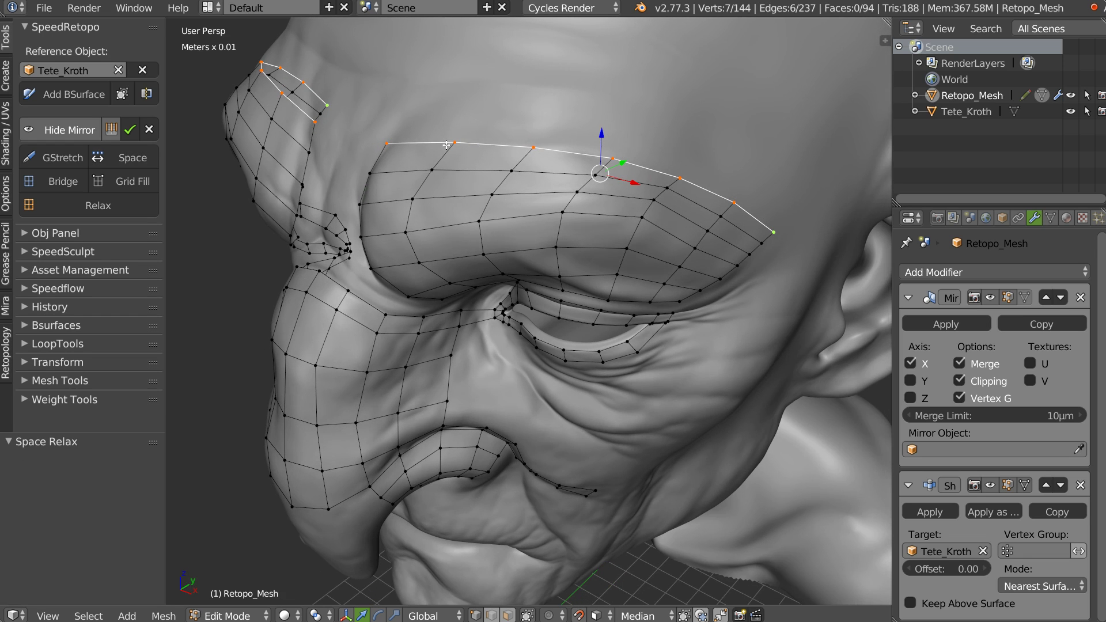
pyautogui.moveTo(662, 185); pyautogui.dragTo(654, 123, button='middle')
pyautogui.rightClick(433, 301)
pyautogui.keyDown('ctrl'); pyautogui.rightClick(695, 292); pyautogui.keyUp('ctrl')
pyautogui.click(132, 157)
pyautogui.moveTo(561, 267); pyautogui.dragTo(540, 279, button='middle')
# Reposition the brow patch's outer corner vertices toward the temple
pyautogui.rightClick(698, 293)
pyautogui.moveTo(707, 296); pyautogui.dragTo(574, 291, button='middle')
pyautogui.moveTo(574, 291); pyautogui.dragTo(716, 272, button='right')
pyautogui.moveTo(716, 273); pyautogui.dragTo(761, 264)
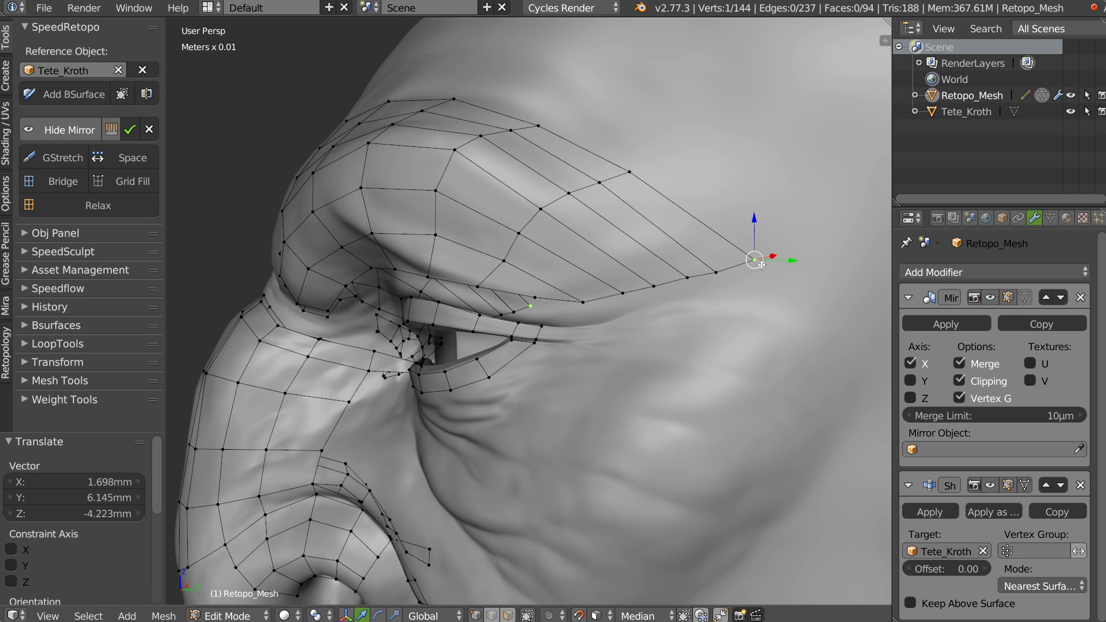
pyautogui.moveTo(759, 264); pyautogui.dragTo(767, 273, button='right')
# Apply Space to the brow patch's outer edge and adjust the vertices at both of its ends
pyautogui.keyDown('alt'); pyautogui.rightClick(704, 274); pyautogui.keyUp('alt')
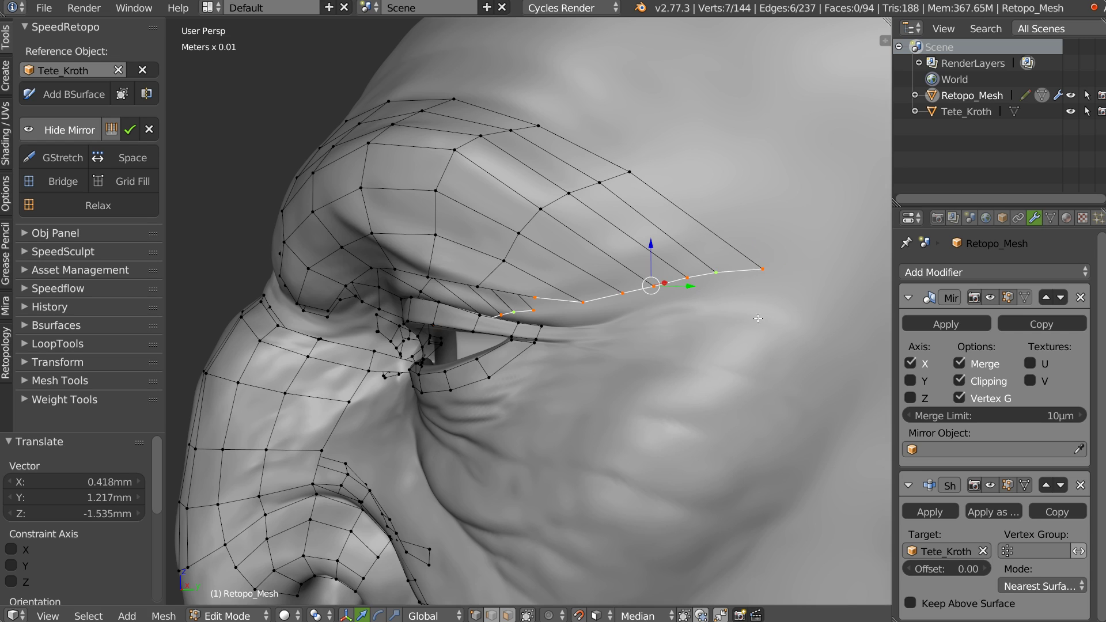
pyautogui.click(124, 158)
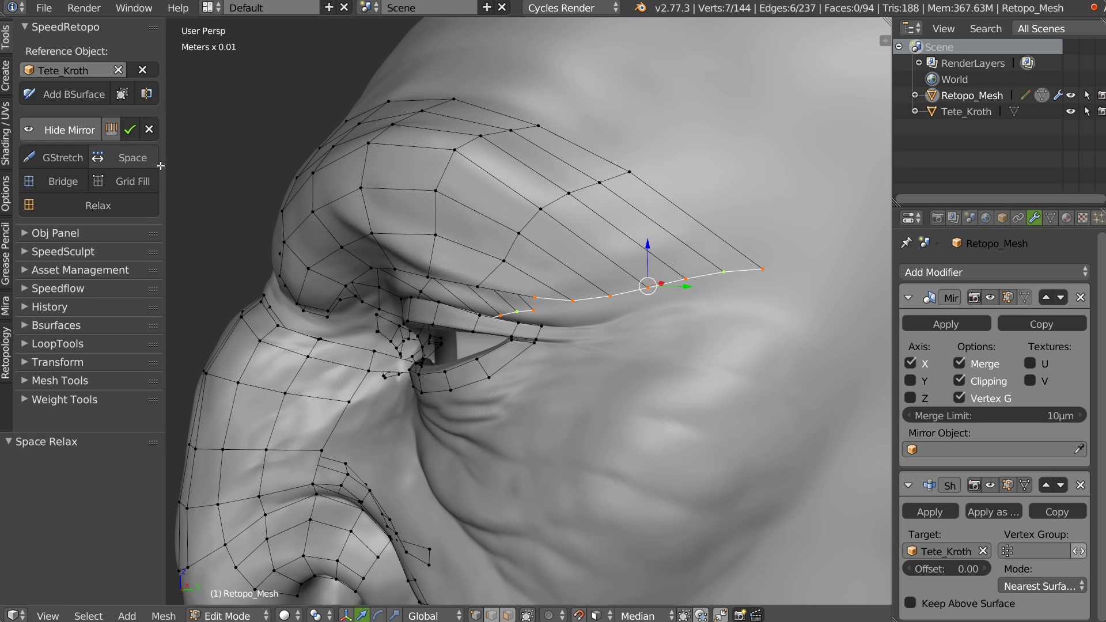
pyautogui.moveTo(539, 298); pyautogui.dragTo(540, 307)
pyautogui.moveTo(539, 307); pyautogui.dragTo(577, 301, button='right')
pyautogui.moveTo(778, 270); pyautogui.dragTo(781, 265)
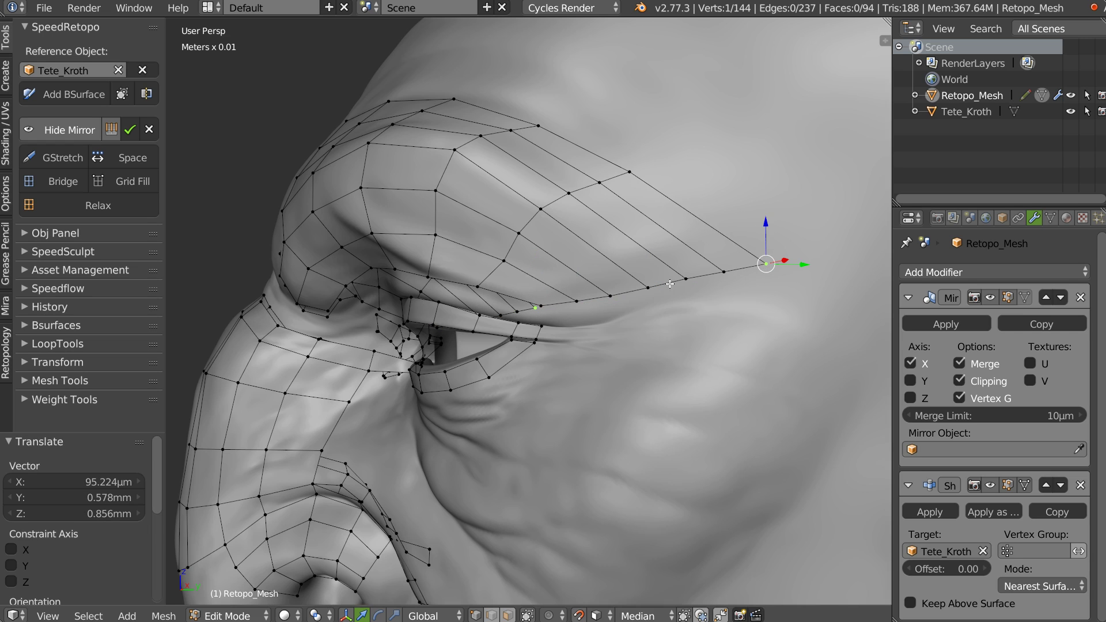
# Select the brow patch's inner edge loop beside the forehead crease and even out its vertices with Space
pyautogui.moveTo(555, 294); pyautogui.dragTo(587, 273, button='middle')
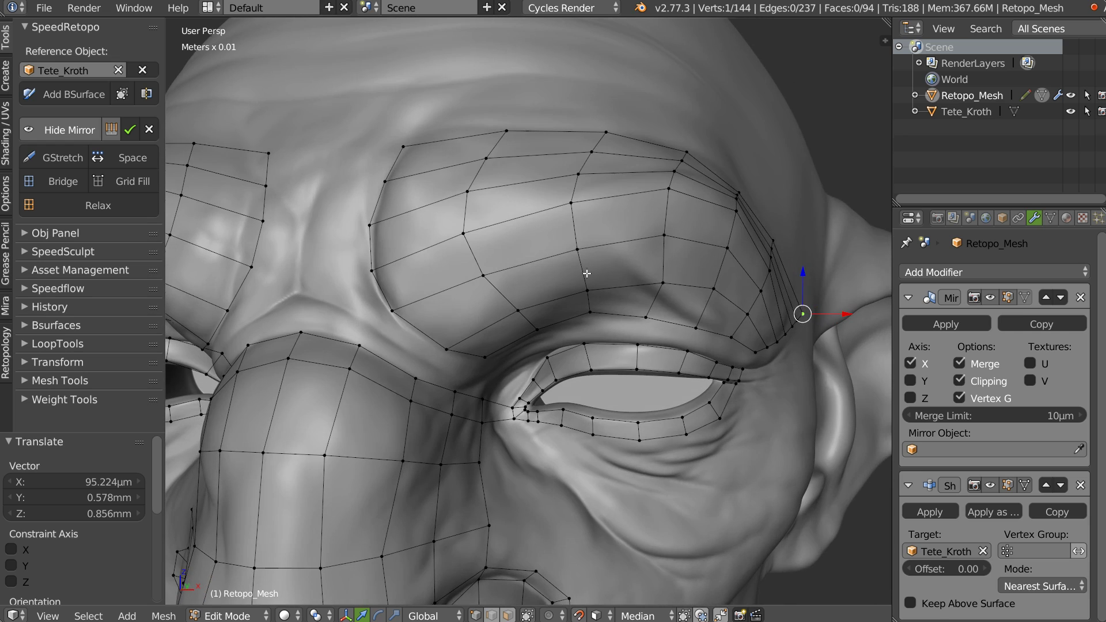
pyautogui.keyDown('alt'); pyautogui.click(374, 290); pyautogui.keyUp('alt')
pyautogui.moveTo(375, 289); pyautogui.dragTo(302, 157, button='middle')
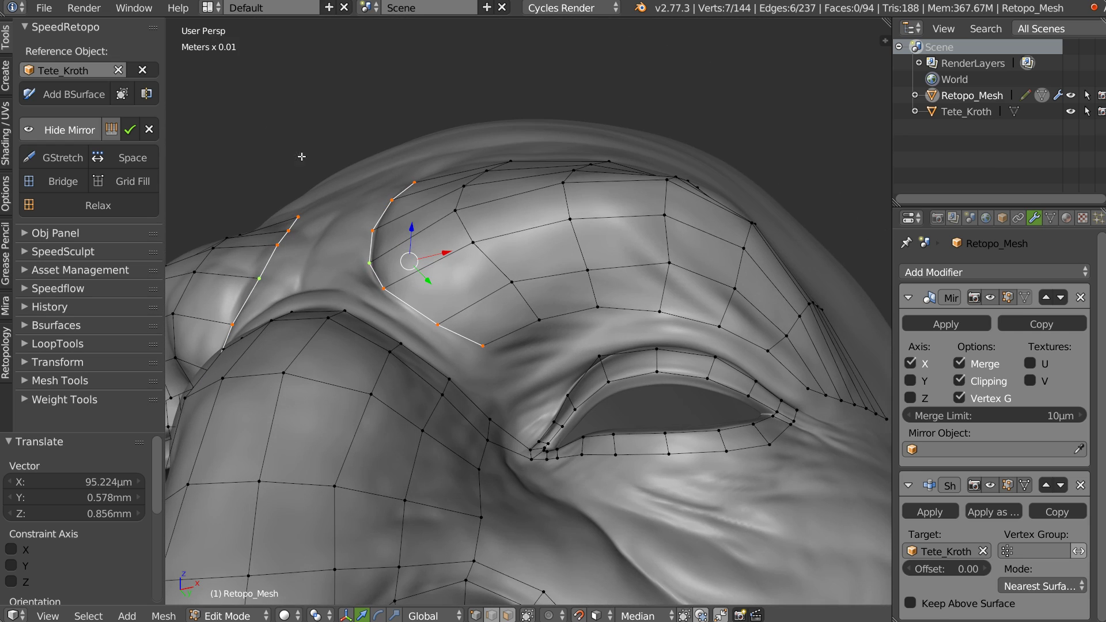
pyautogui.click(132, 157)
pyautogui.moveTo(416, 253); pyautogui.dragTo(410, 296, button='middle')
pyautogui.keyDown('shift'); pyautogui.moveTo(527, 272); pyautogui.dragTo(484, 246, button='middle'); pyautogui.keyUp('shift')
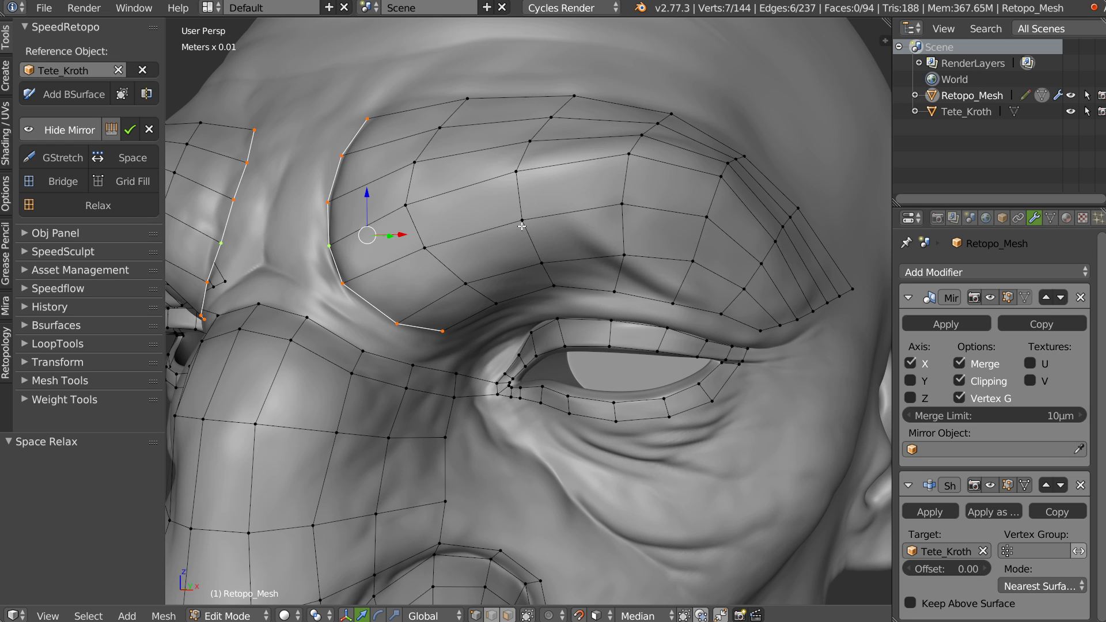
# Select the entire linked brow patch and smooth its topology with Relax
pyautogui.press('l')
pyautogui.moveTo(550, 227); pyautogui.dragTo(527, 218, button='middle')
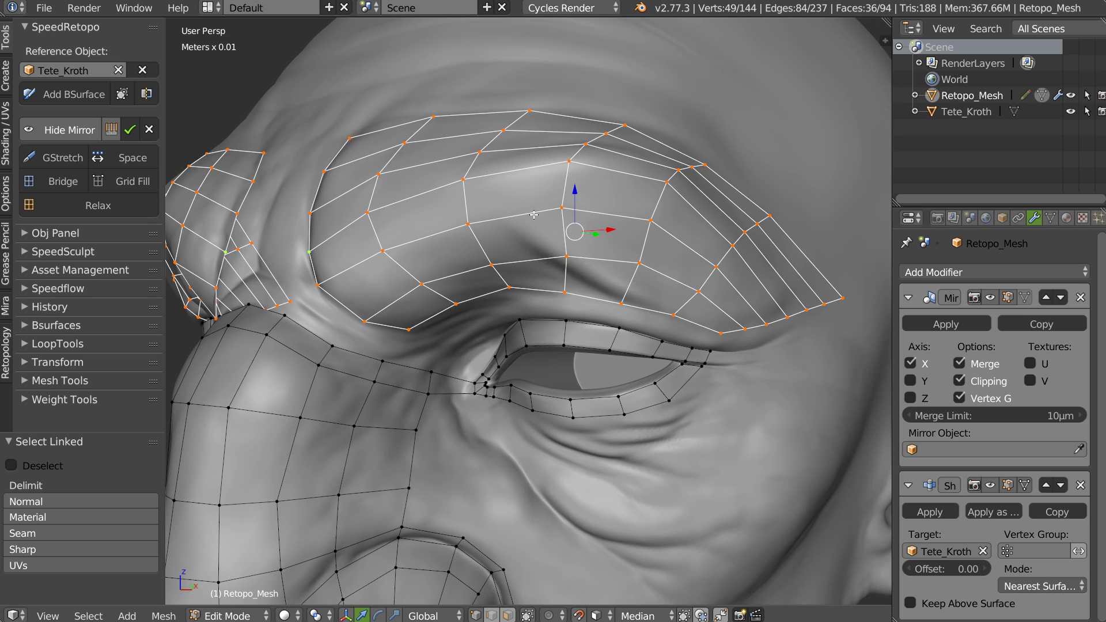
pyautogui.click(122, 209)
pyautogui.moveTo(568, 249); pyautogui.dragTo(473, 258, button='middle')
pyautogui.press('l')
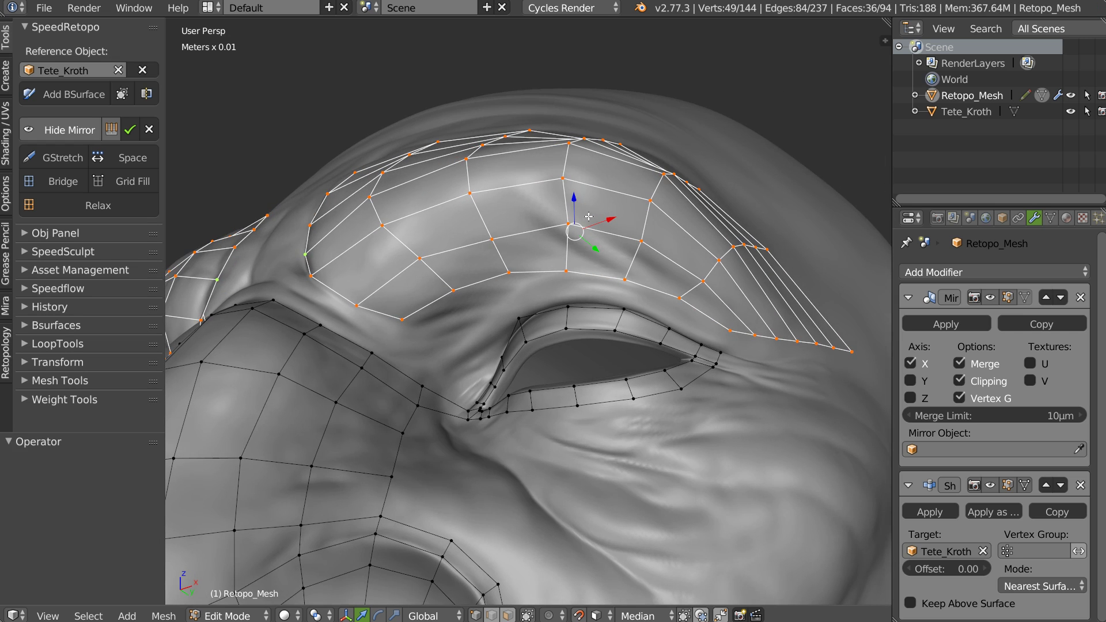
pyautogui.moveTo(555, 218); pyautogui.dragTo(463, 277, button='middle')
pyautogui.moveTo(452, 326); pyautogui.dragTo(493, 183, button='middle')
# Select the upper five vertices of the brow patch's inner edge and extrude them to the mirror centre line
pyautogui.rightClick(493, 183)
pyautogui.scroll(5, 484, 270)
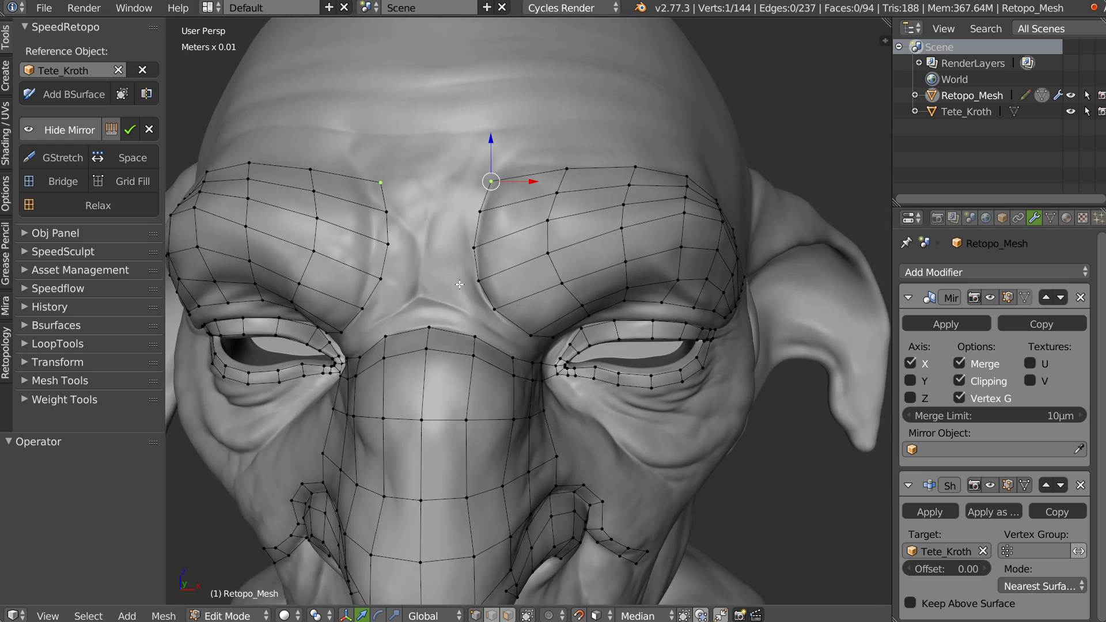
pyautogui.keyDown('ctrl'); pyautogui.rightClick(484, 330); pyautogui.keyUp('ctrl')
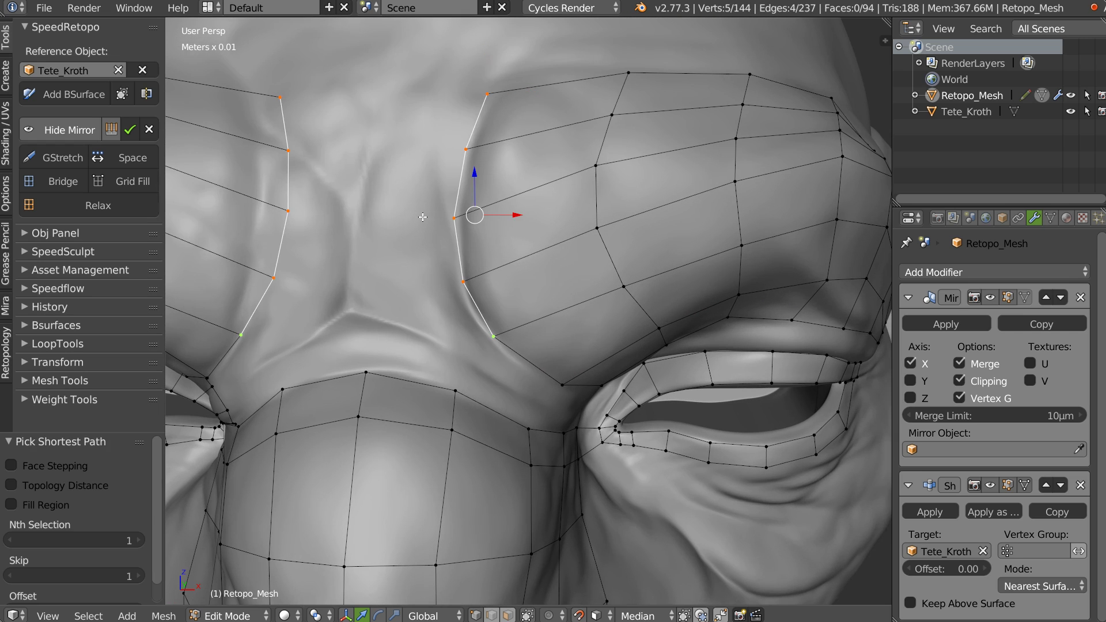
pyautogui.press('e')
pyautogui.click(330, 221)
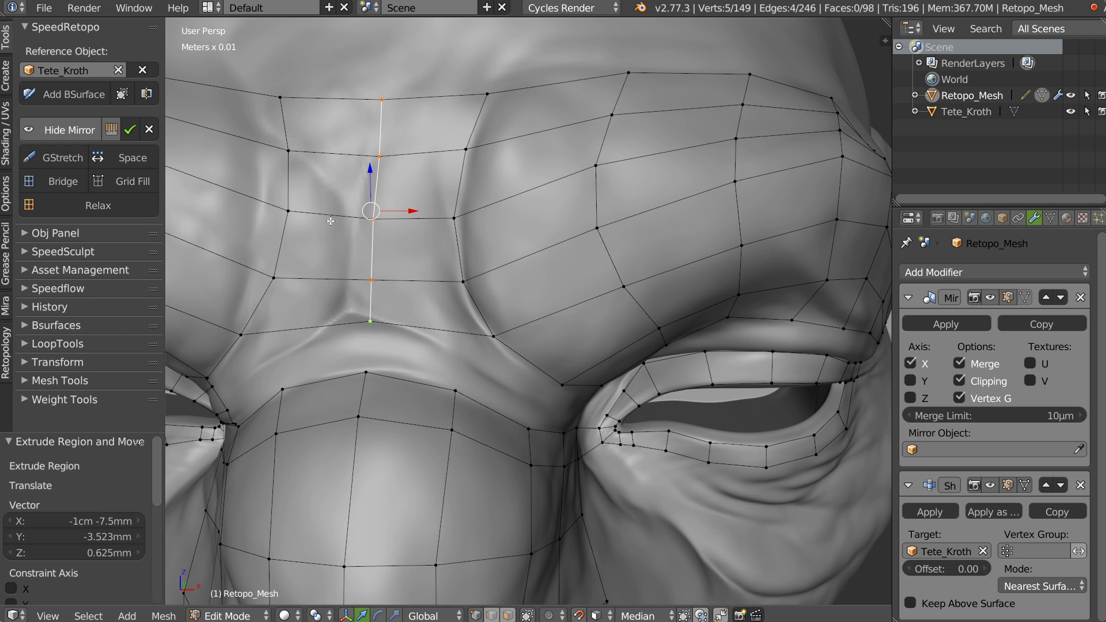
# Add a vertical loop cut through the new strip between the brows and reposition its lowest vertex
pyautogui.hotkey('ctrl', 'r')
pyautogui.click(422, 314)
pyautogui.click(422, 309)
pyautogui.moveTo(450, 282)
pyautogui.mouseDown(button='middle')
pyautogui.moveTo(471, 267)
pyautogui.moveTo(456, 270)
pyautogui.mouseUp(button='middle')
pyautogui.rightClick(428, 331)
pyautogui.press('g')
pyautogui.click(413, 332)
pyautogui.scroll(-4, 511, 240)
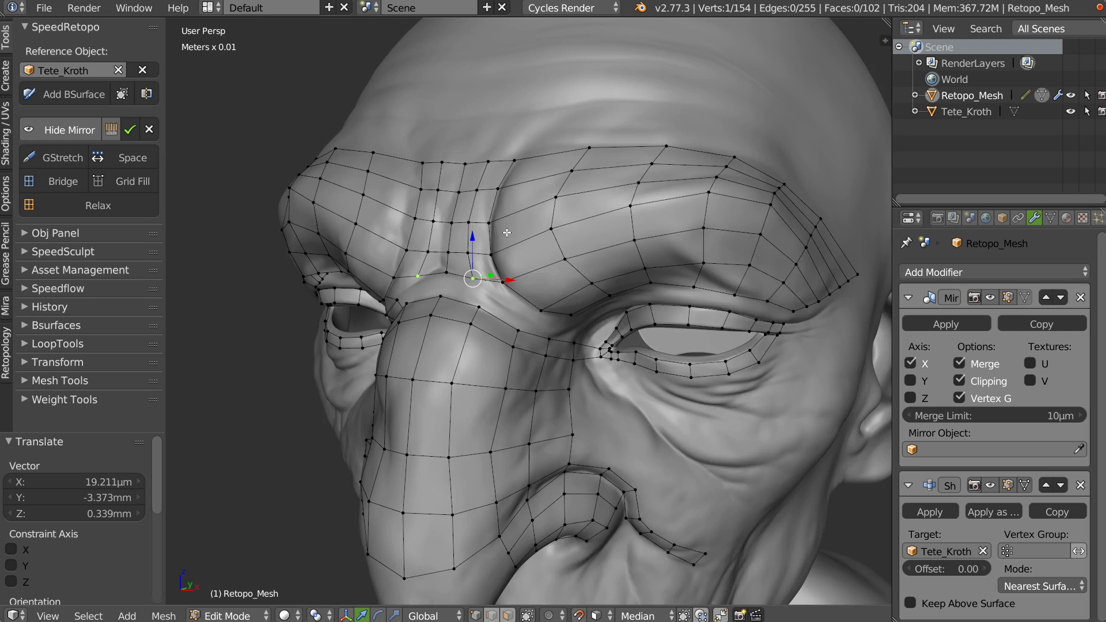
# Select the brow patch's whole upper edge and build a Bsurfaces strip from it up to a stroke drawn across the upper forehead
pyautogui.keyDown('shift'); pyautogui.moveTo(507, 233); pyautogui.dragTo(412, 312, button='middle'); pyautogui.keyUp('shift')
pyautogui.moveTo(397, 213); pyautogui.dragTo(421, 242, button='middle')
pyautogui.rightClick(360, 233)
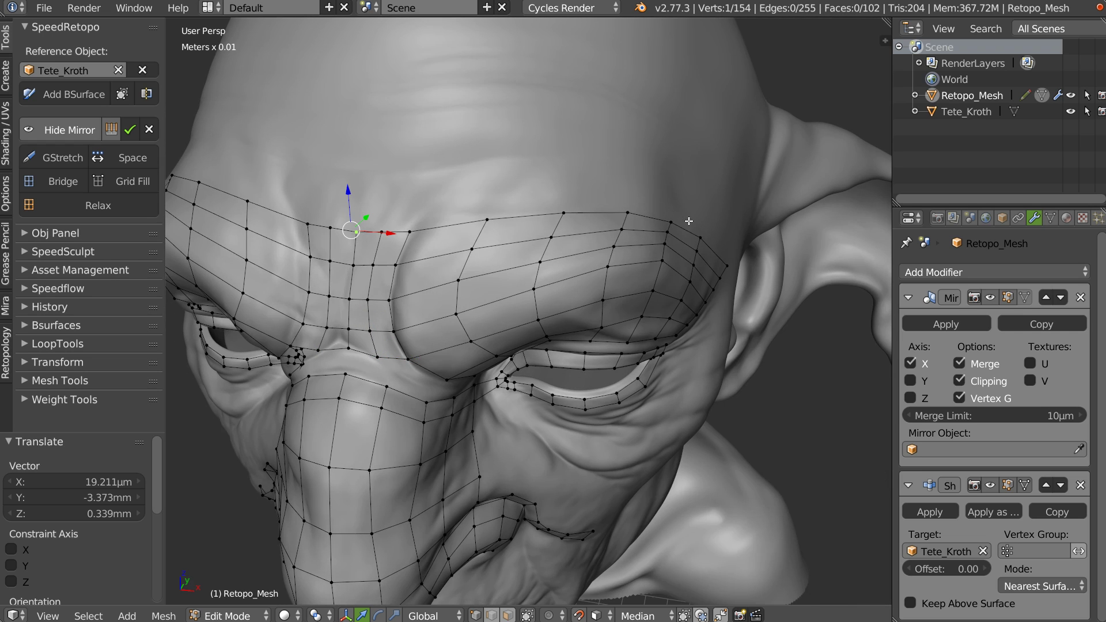
pyautogui.keyDown('ctrl'); pyautogui.rightClick(720, 248); pyautogui.keyUp('ctrl')
pyautogui.moveTo(612, 201); pyautogui.dragTo(546, 148, button='middle')
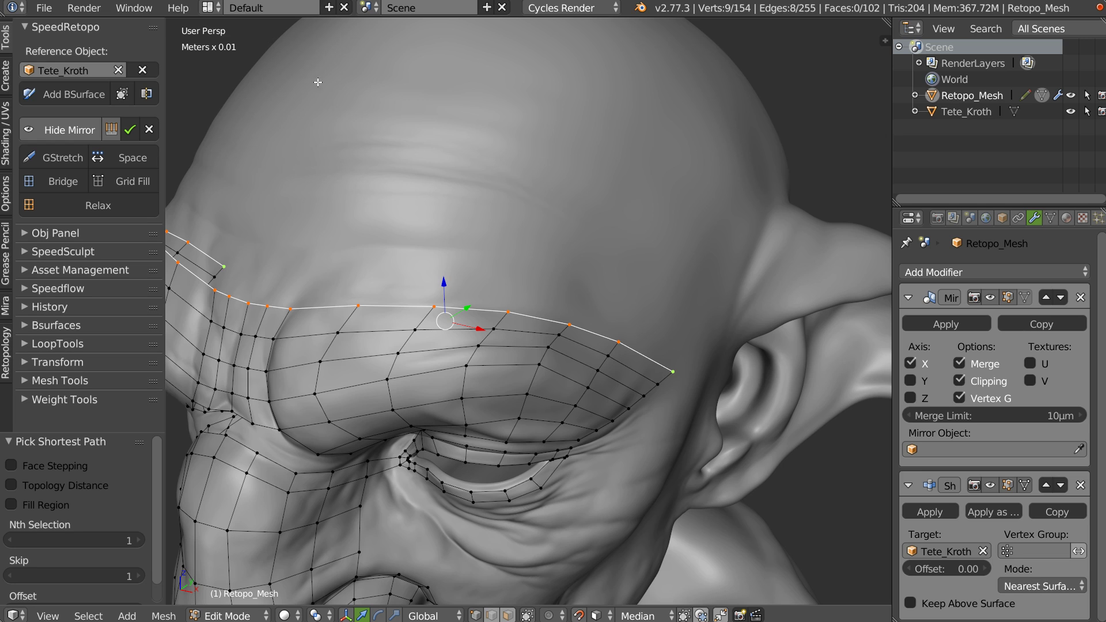
pyautogui.moveTo(319, 78); pyautogui.dragTo(480, 101)
pyautogui.moveTo(727, 233); pyautogui.dragTo(738, 250)
pyautogui.click(73, 94)
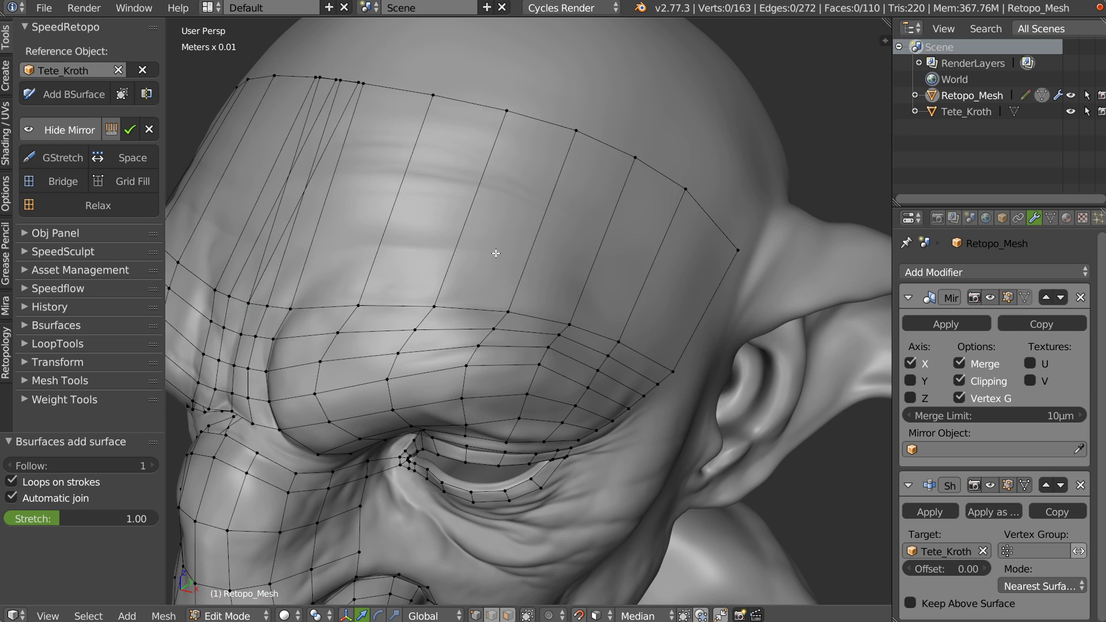
# Untangle and spread out the vertices near the centre of the forehead strip's upper edge, keeping the middle one on the mirror line
pyautogui.scroll(3, 518, 239)
pyautogui.moveTo(521, 240); pyautogui.dragTo(531, 249, button='middle')
pyautogui.scroll(3, 531, 250)
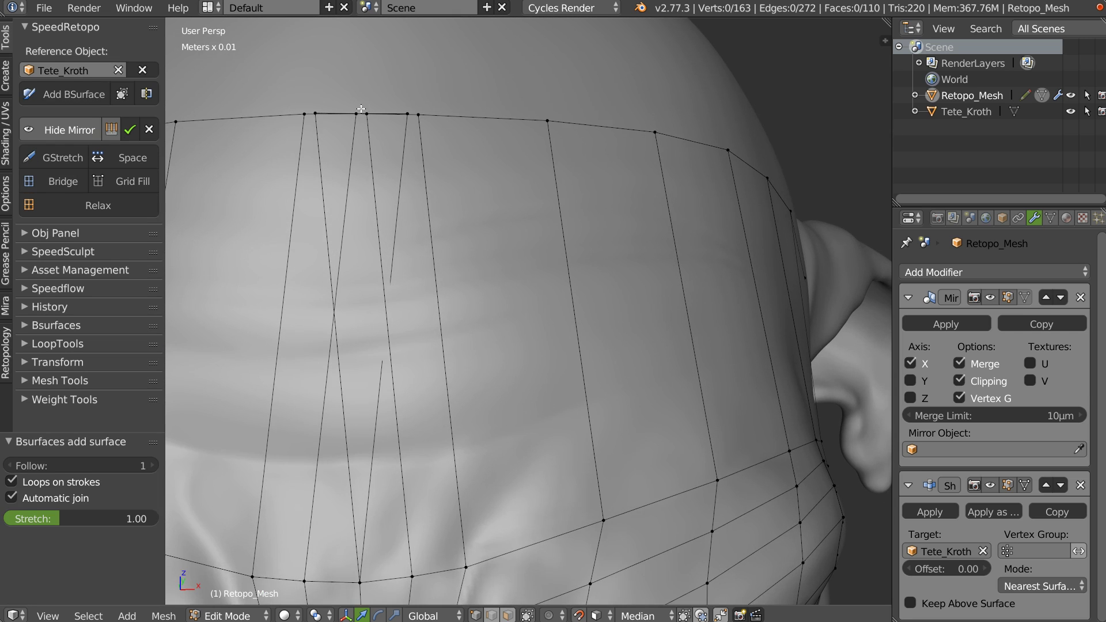
pyautogui.press('g')
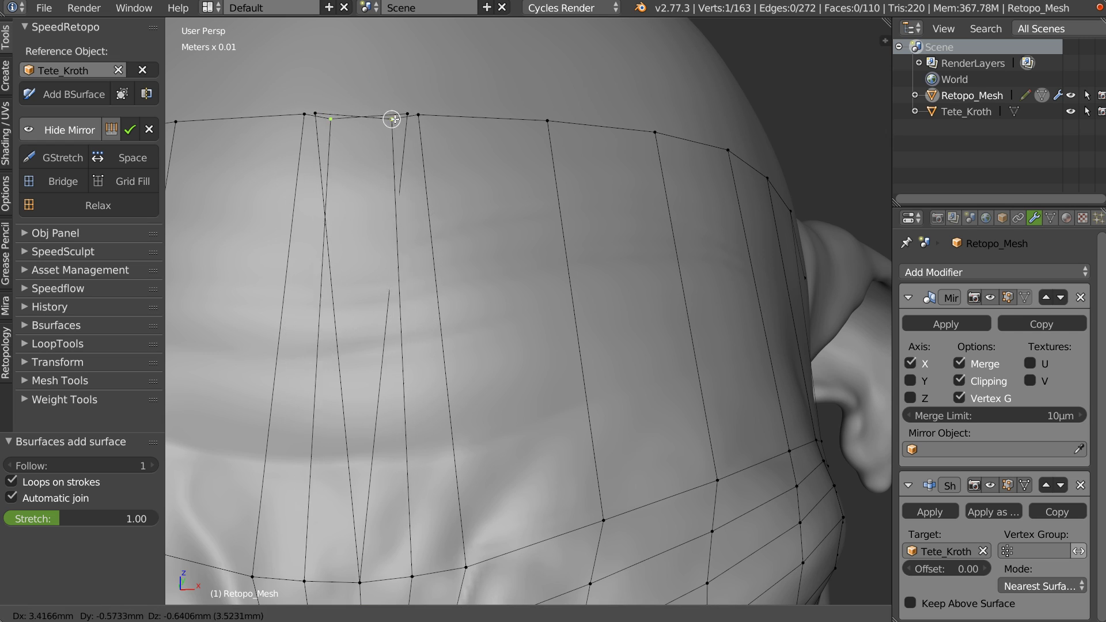
pyautogui.click(385, 118)
pyautogui.press('g')
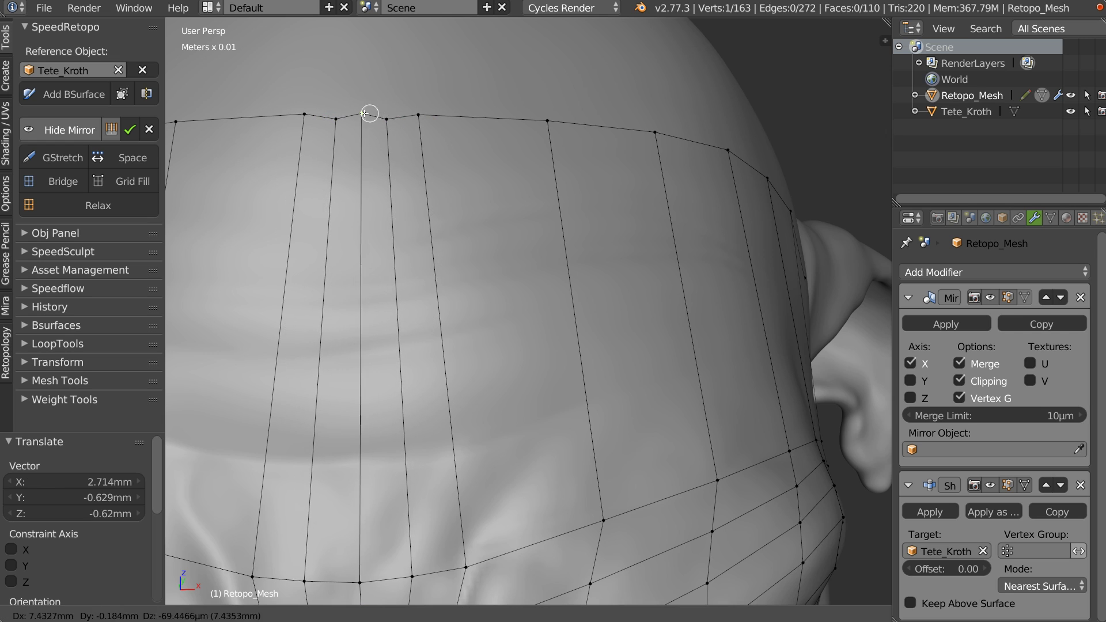
pyautogui.click(390, 121)
pyautogui.press('g')
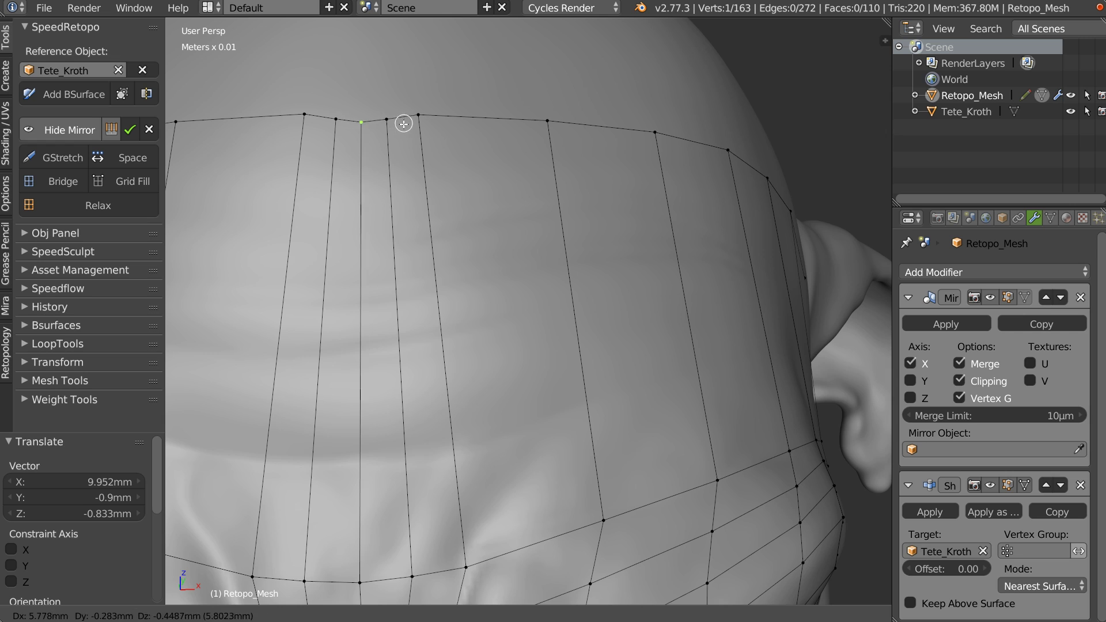
pyautogui.click(403, 117)
pyautogui.moveTo(399, 110); pyautogui.dragTo(463, 123, button='right')
pyautogui.moveTo(362, 123); pyautogui.dragTo(361, 123, button='right')
pyautogui.moveTo(404, 112); pyautogui.dragTo(416, 124, button='right')
# Reposition the outer vertices of the forehead strip's upper edge back along the temple
pyautogui.scroll(-8, 583, 132)
pyautogui.moveTo(582, 132); pyautogui.dragTo(536, 152, button='middle')
pyautogui.keyDown('alt'); pyautogui.click(547, 148); pyautogui.keyUp('alt')
pyautogui.click(122, 163)
pyautogui.moveTo(550, 196); pyautogui.dragTo(500, 177, button='middle')
pyautogui.scroll(1, 593, 178)
pyautogui.moveTo(646, 237); pyautogui.dragTo(630, 235, button='middle')
pyautogui.scroll(1, 632, 235)
pyautogui.moveTo(664, 206); pyautogui.dragTo(629, 270)
pyautogui.moveTo(637, 174); pyautogui.dragTo(604, 206)
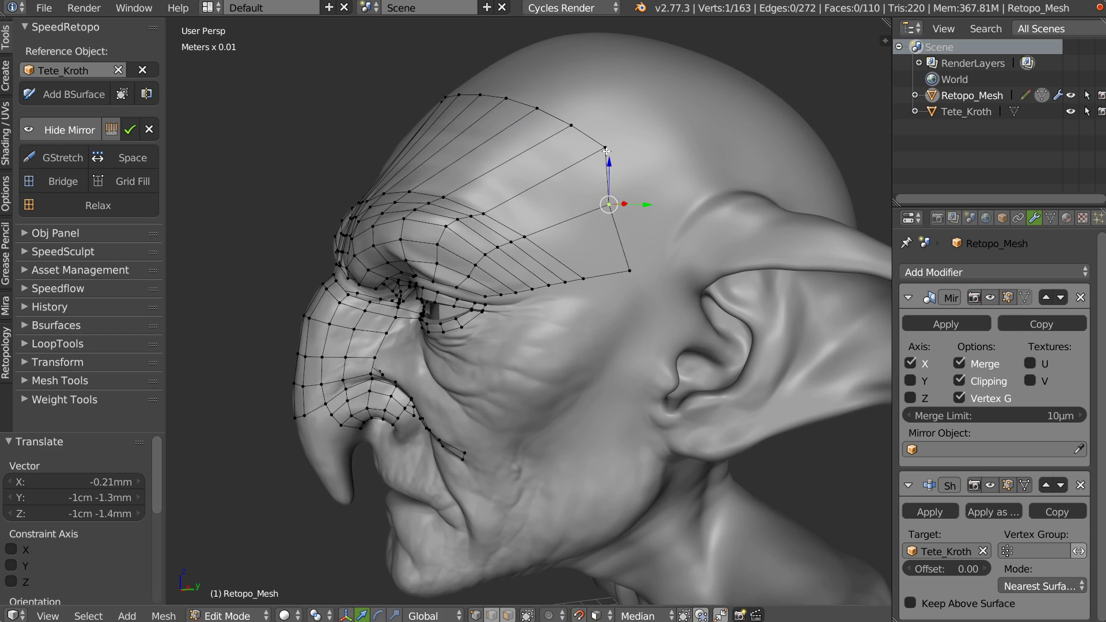
# Refine the forehead strip's upper edge vertices in the right side view so they follow a smooth arc over the skull
pyautogui.press('KP_3')
pyautogui.scroll(3, 602, 187)
pyautogui.scroll(2, 615, 175)
pyautogui.keyDown('shift'); pyautogui.moveTo(612, 176); pyautogui.dragTo(647, 155, button='middle'); pyautogui.keyUp('shift')
pyautogui.moveTo(550, 299); pyautogui.dragTo(523, 278)
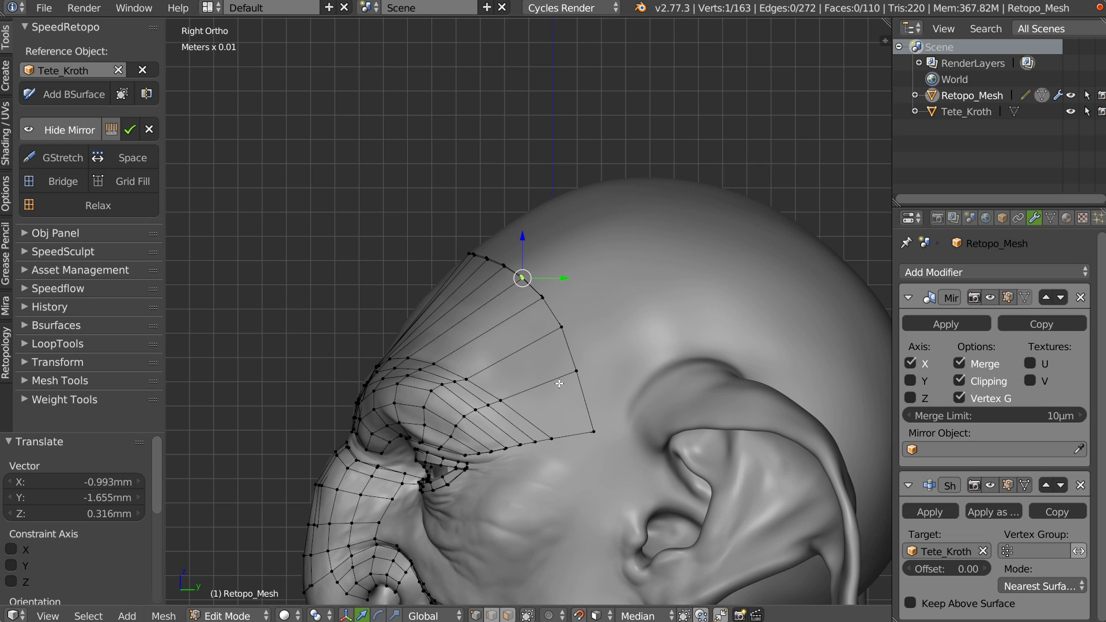
# Add three loop cuts across the forehead strip, evenly spaced between the brow and its upper edge
pyautogui.hotkey('ctrl', 'r')
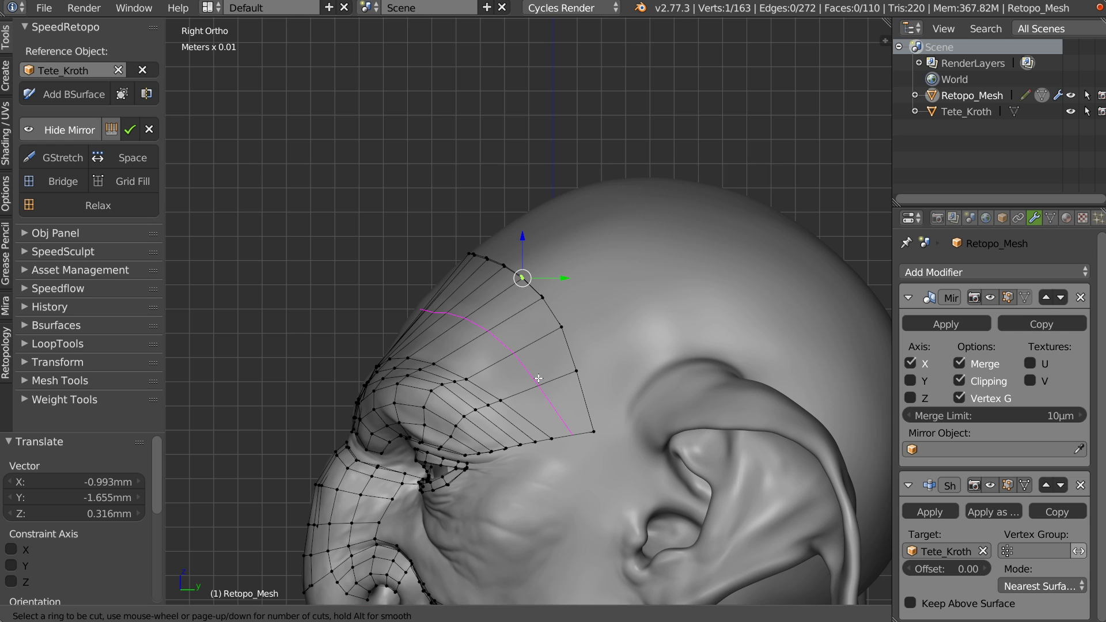
pyautogui.scroll(2, 539, 380)
pyautogui.click(541, 379)
pyautogui.rightClick(541, 380)
pyautogui.moveTo(461, 334); pyautogui.dragTo(516, 264, button='middle')
pyautogui.scroll(-10, 504, 353)
pyautogui.scroll(-2, 532, 286)
pyautogui.moveTo(684, 287); pyautogui.dragTo(523, 275, button='middle')
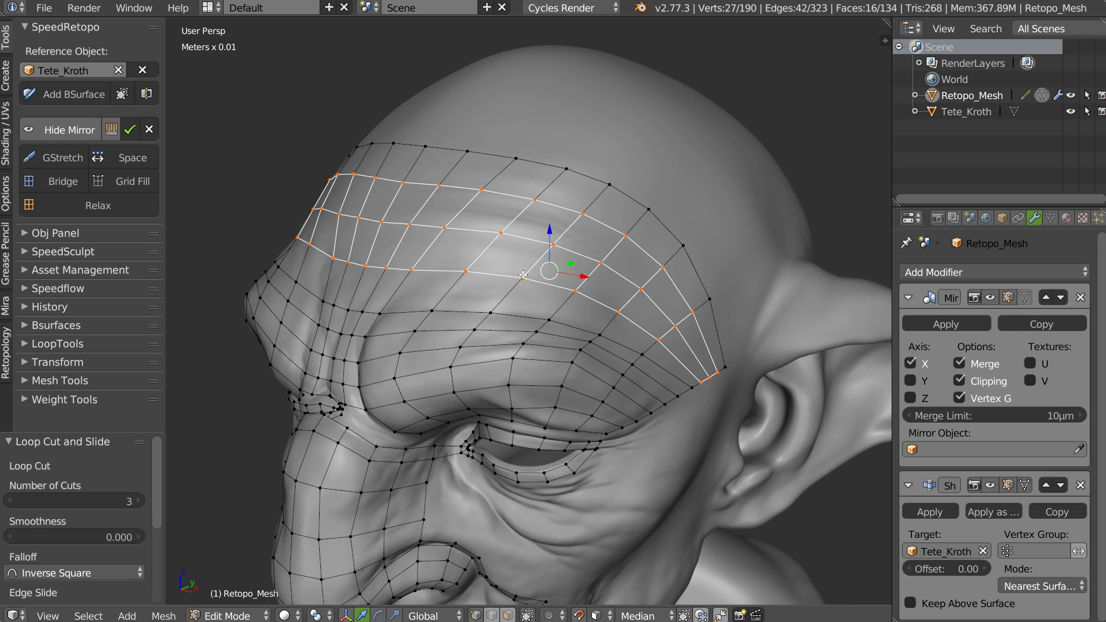
# Try to even out the forehead patch's upper edge vertices with Space
pyautogui.keyDown('alt'); pyautogui.rightClick(588, 171); pyautogui.keyUp('alt')
pyautogui.click(128, 158)
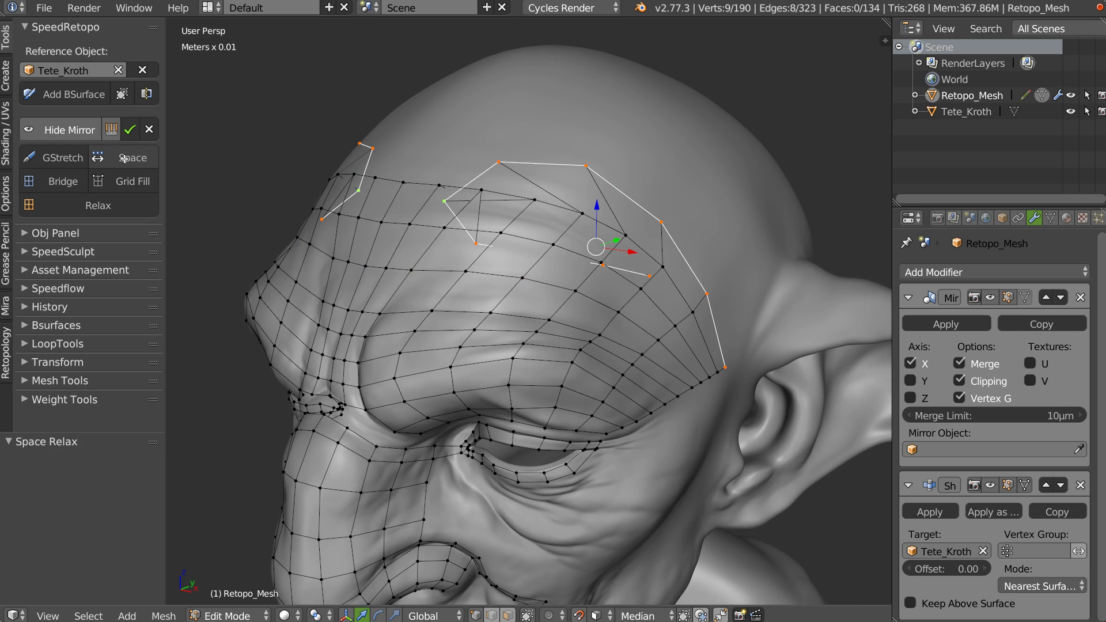
pyautogui.hotkey('ctrl', 'z')
pyautogui.rightClick(421, 142)
pyautogui.keyDown('ctrl'); pyautogui.rightClick(735, 360); pyautogui.keyUp('ctrl')
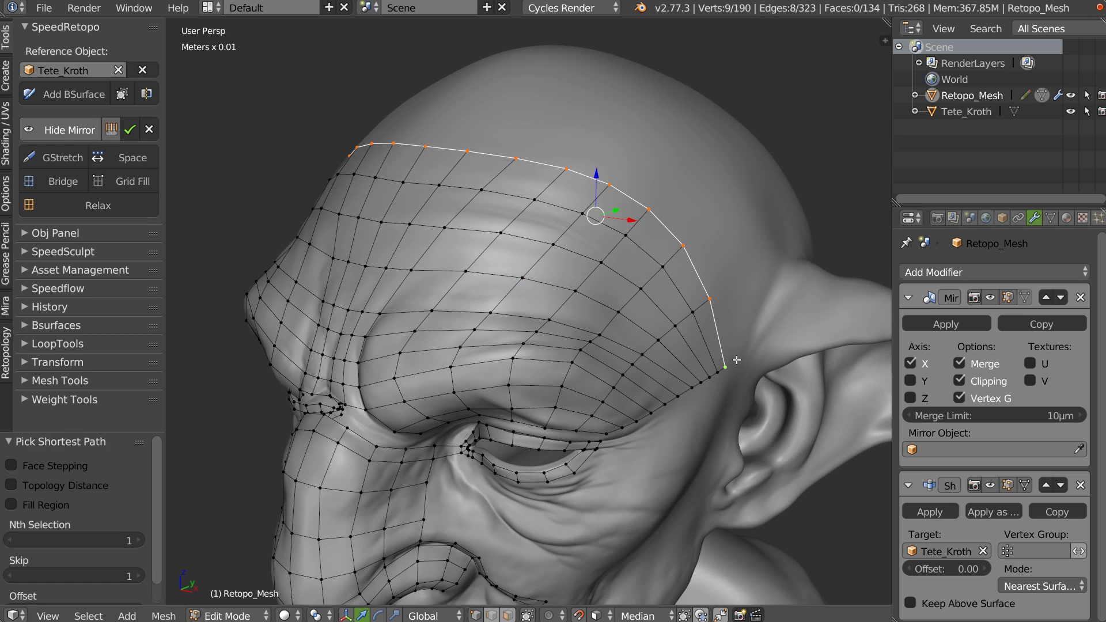
pyautogui.click(125, 153)
pyautogui.moveTo(654, 248); pyautogui.dragTo(605, 254, button='middle')
pyautogui.hotkey('ctrl', 'z')
# Space the forehead's upper edge vertices evenly from the centre to the temple corner with the mirror temporarily hidden
pyautogui.rightClick(735, 394)
pyautogui.moveTo(736, 394); pyautogui.dragTo(436, 131, button='middle')
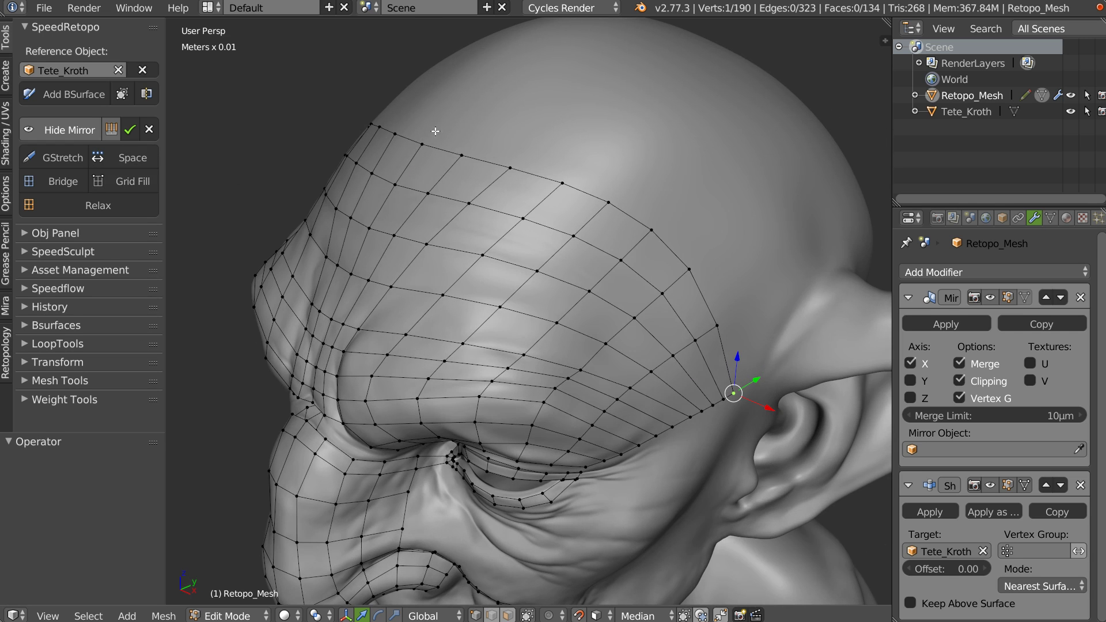
pyautogui.keyDown('ctrl'); pyautogui.rightClick(450, 147); pyautogui.keyUp('ctrl')
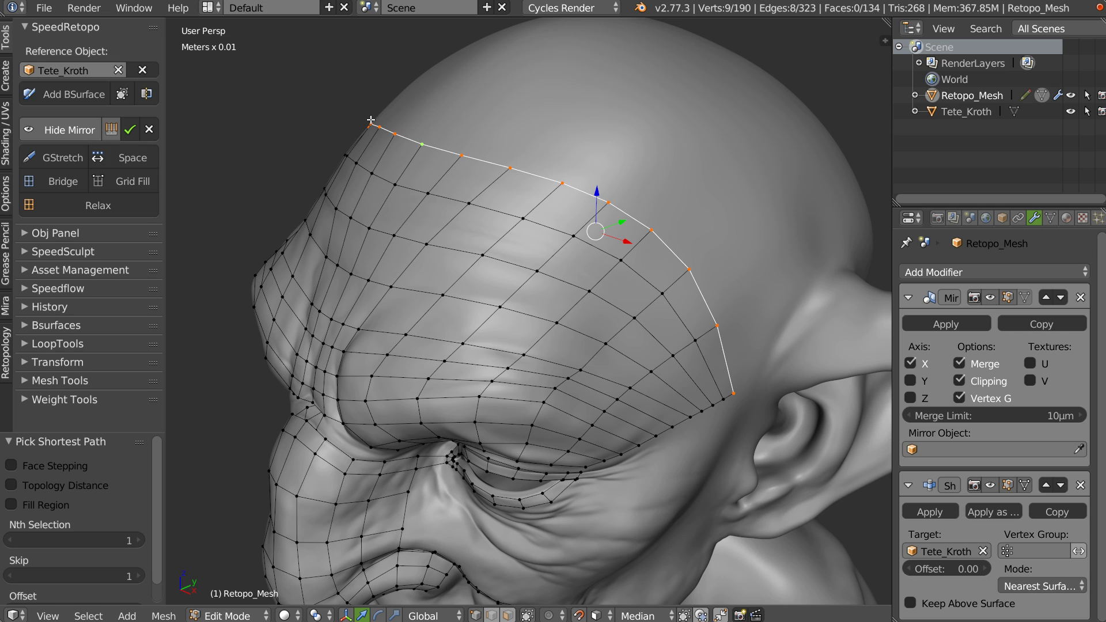
pyautogui.click(65, 131)
pyautogui.rightClick(420, 142)
pyautogui.keyDown('ctrl'); pyautogui.rightClick(732, 396); pyautogui.keyUp('ctrl')
pyautogui.click(126, 159)
pyautogui.moveTo(463, 257); pyautogui.dragTo(578, 265, button='middle')
pyautogui.click(43, 132)
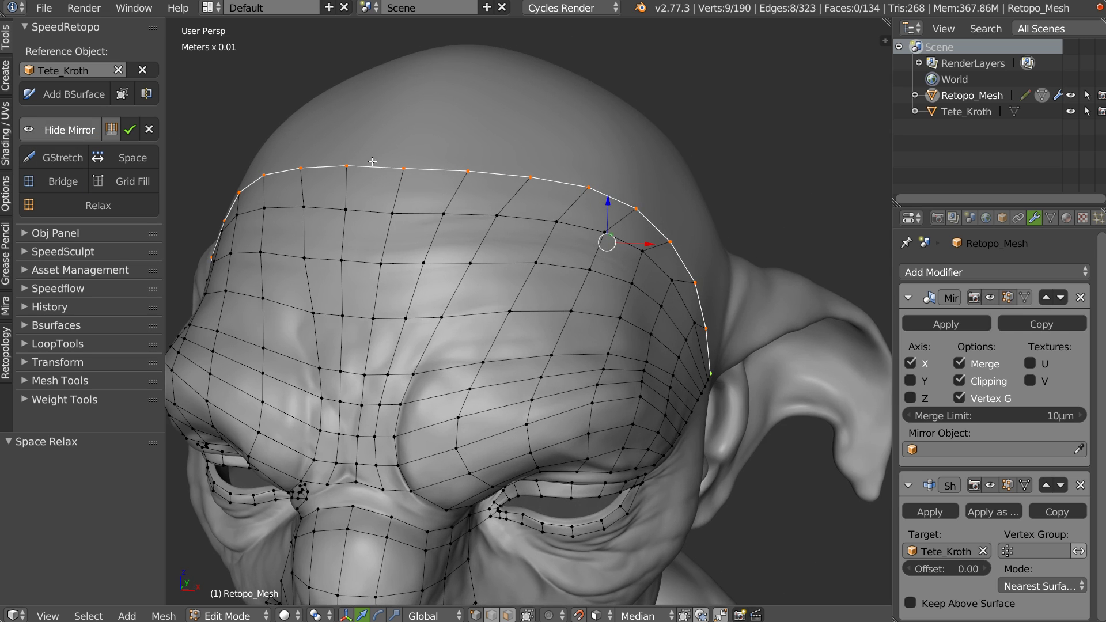
pyautogui.moveTo(412, 192); pyautogui.dragTo(421, 204, button='middle')
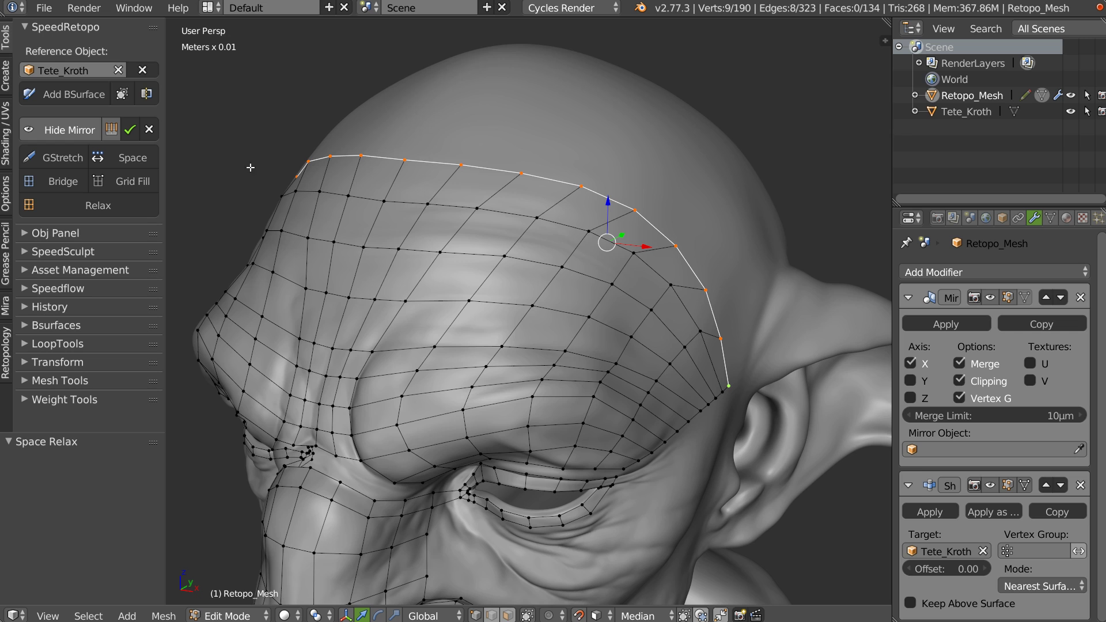
# Apply the mirror to the retopology mesh and even out the forehead's upper edge with Space
pyautogui.click(130, 130)
pyautogui.click(132, 158)
pyautogui.moveTo(466, 248); pyautogui.dragTo(605, 218, button='middle')
# Select the boundary edges running from the outer eye corner to the temple and space their vertices evenly
pyautogui.press('3')
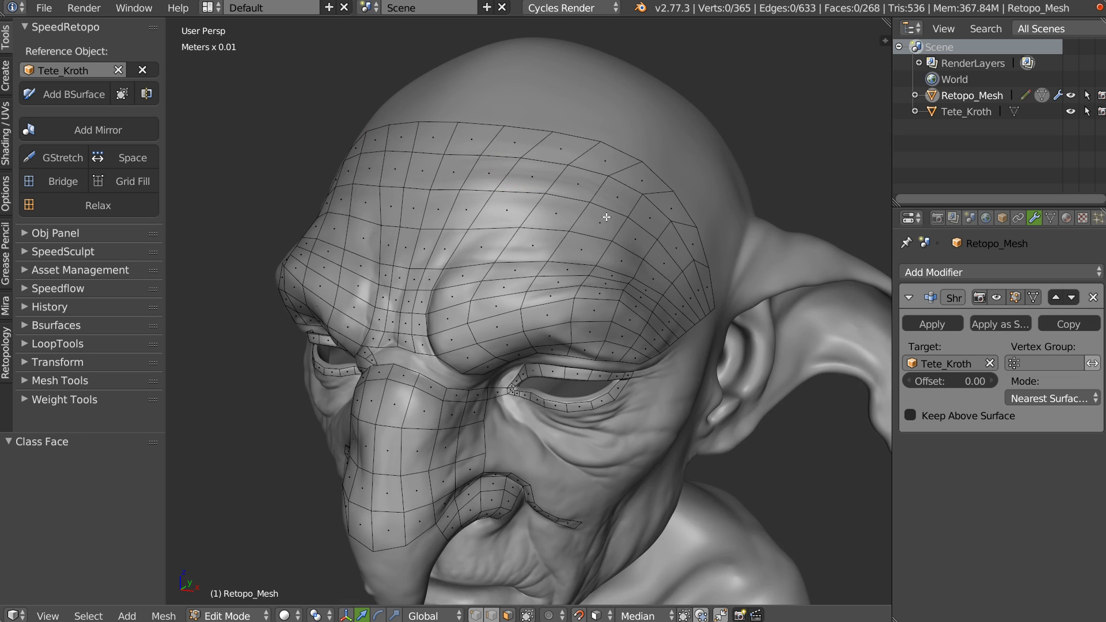
pyautogui.rightClick(454, 144)
pyautogui.moveTo(553, 259); pyautogui.dragTo(682, 342, button='middle')
pyautogui.press('2')
pyautogui.keyDown('alt'); pyautogui.rightClick(645, 346); pyautogui.keyUp('alt')
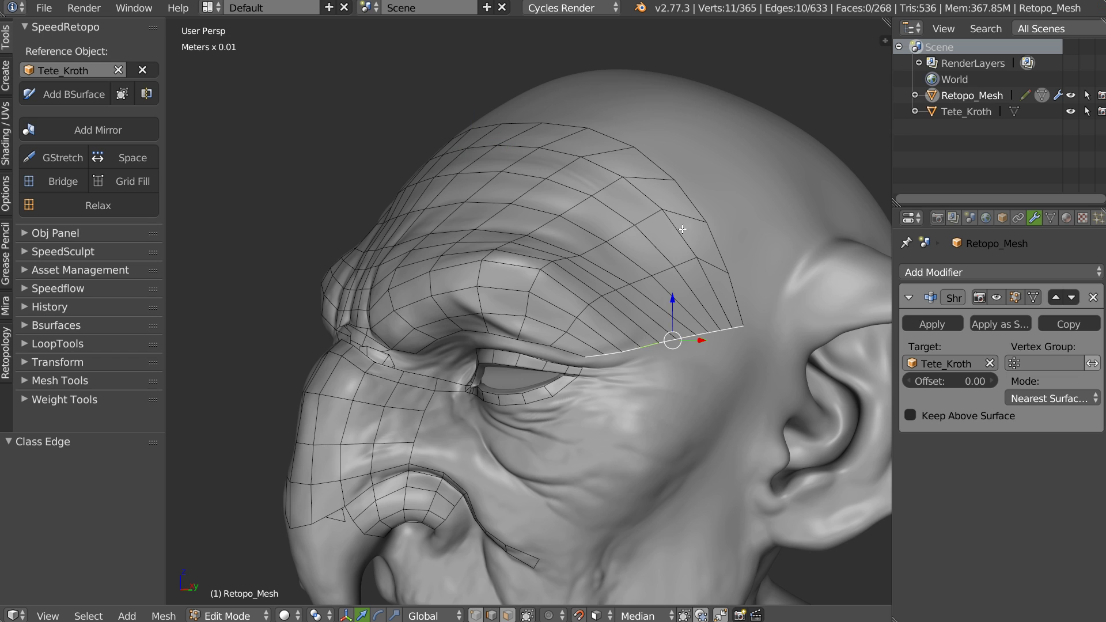
pyautogui.click(136, 156)
pyautogui.moveTo(602, 263); pyautogui.dragTo(502, 260, button='middle')
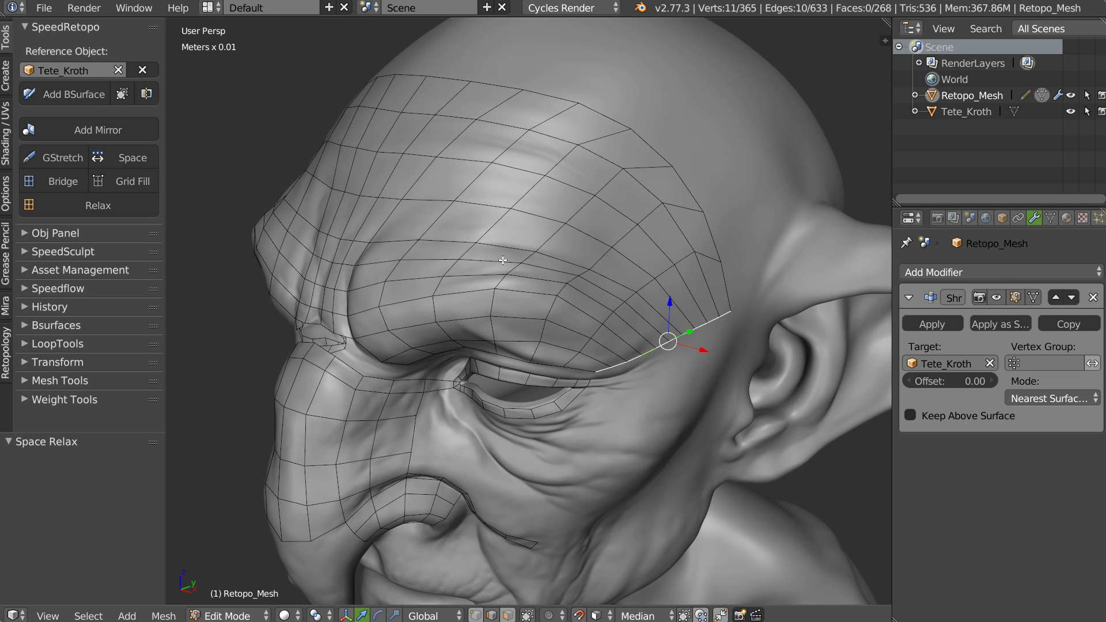
# Select the region of forehead faces between the temple and the upper centre and smooth it with Relax
pyautogui.press('3')
pyautogui.rightClick(662, 308)
pyautogui.moveTo(728, 290); pyautogui.dragTo(448, 105, button='middle')
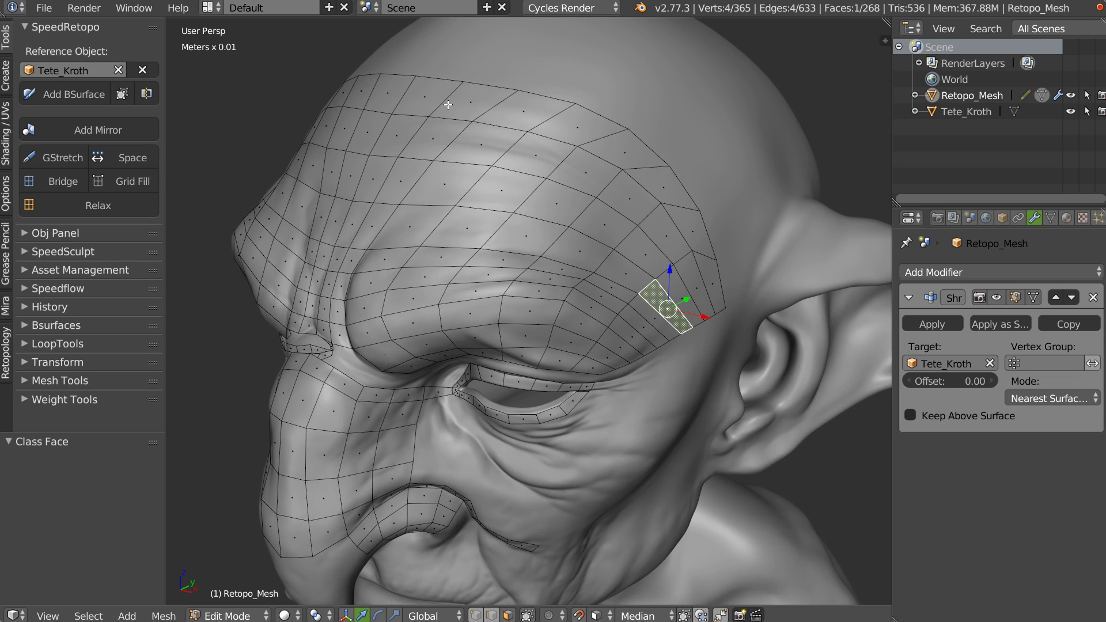
pyautogui.keyDown('ctrl'); pyautogui.keyDown('shift'); pyautogui.rightClick(431, 96); pyautogui.keyUp('shift'); pyautogui.keyUp('ctrl')
pyautogui.moveTo(481, 202); pyautogui.dragTo(485, 188, button='middle')
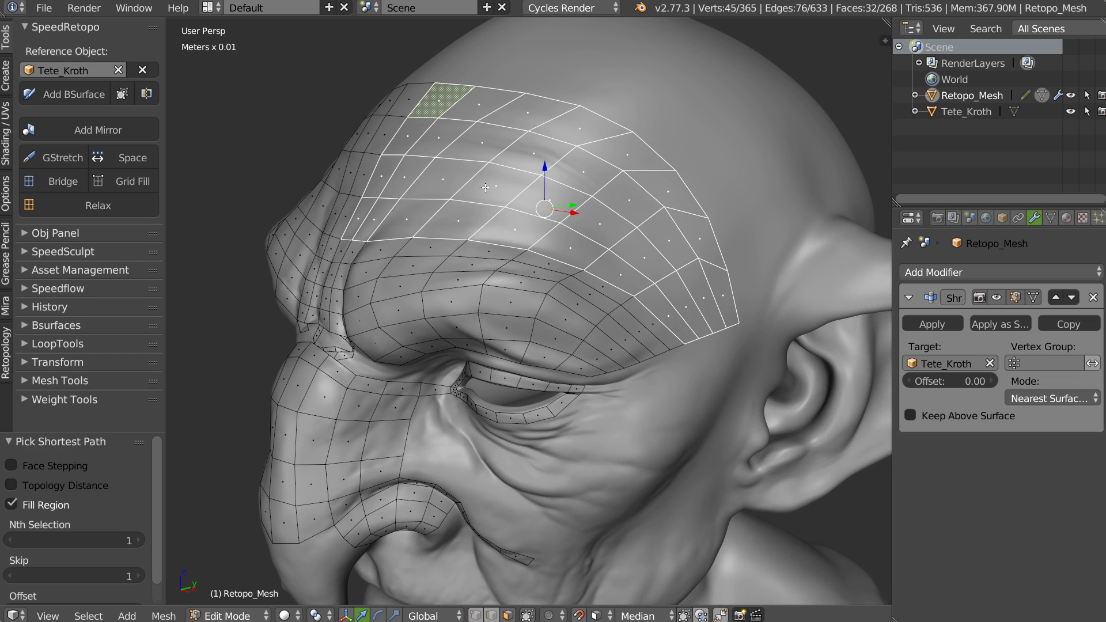
pyautogui.click(110, 209)
# Select the block of faces between the outer brow and the temple edge and smooth it with Relax
pyautogui.moveTo(656, 290); pyautogui.dragTo(540, 364, button='middle')
pyautogui.rightClick(539, 367)
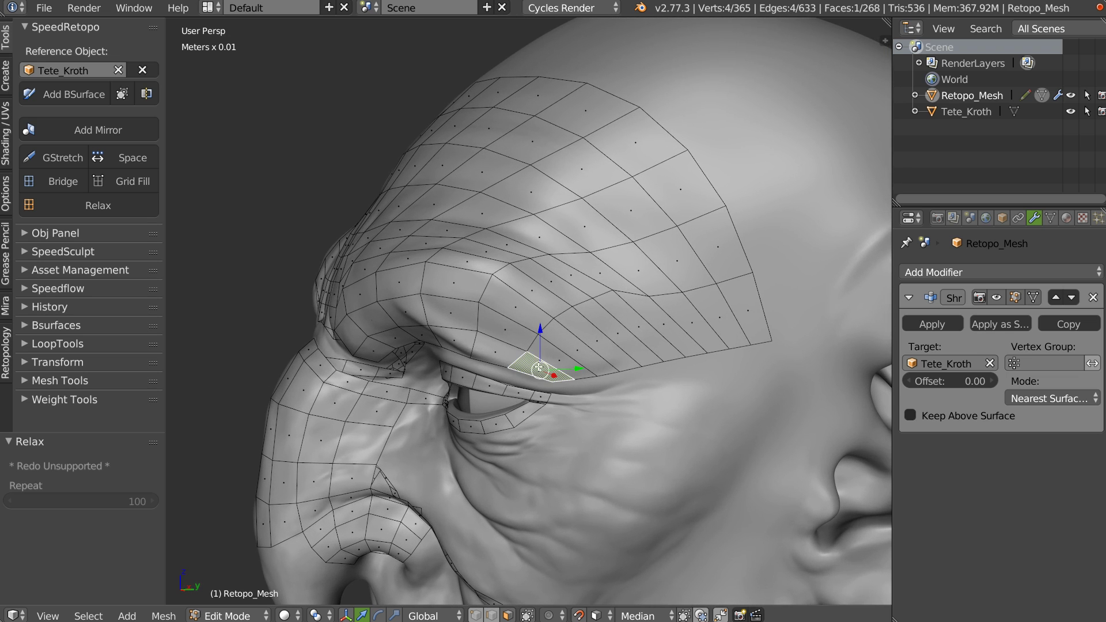
pyautogui.rightClick(486, 346)
pyautogui.keyDown('ctrl'); pyautogui.rightClick(713, 251); pyautogui.keyUp('ctrl')
pyautogui.rightClick(502, 352)
pyautogui.keyDown('ctrl'); pyautogui.keyDown('shift'); pyautogui.rightClick(743, 311); pyautogui.keyUp('shift'); pyautogui.keyUp('ctrl')
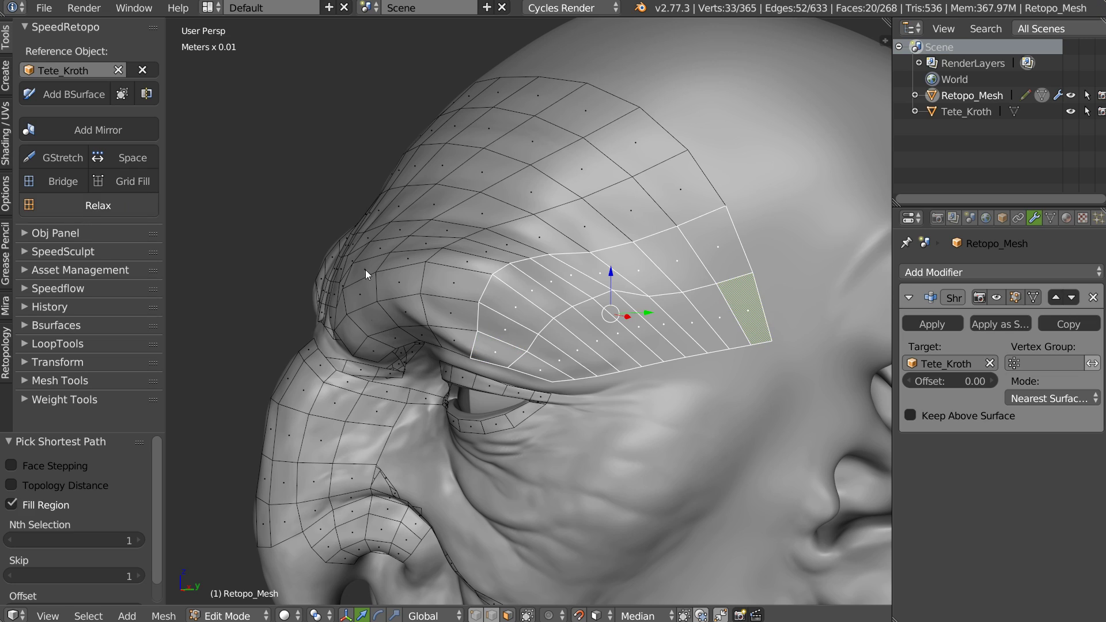
pyautogui.hotkey('shift', 'r')
pyautogui.moveTo(570, 304)
pyautogui.mouseDown(button='middle')
pyautogui.moveTo(649, 304)
pyautogui.moveTo(602, 307)
pyautogui.moveTo(639, 340)
pyautogui.moveTo(587, 314)
pyautogui.mouseUp(button='middle')
# Select the forehead's complete upper boundary loop in edge mode and even out its vertices with Space
pyautogui.press('Tab')
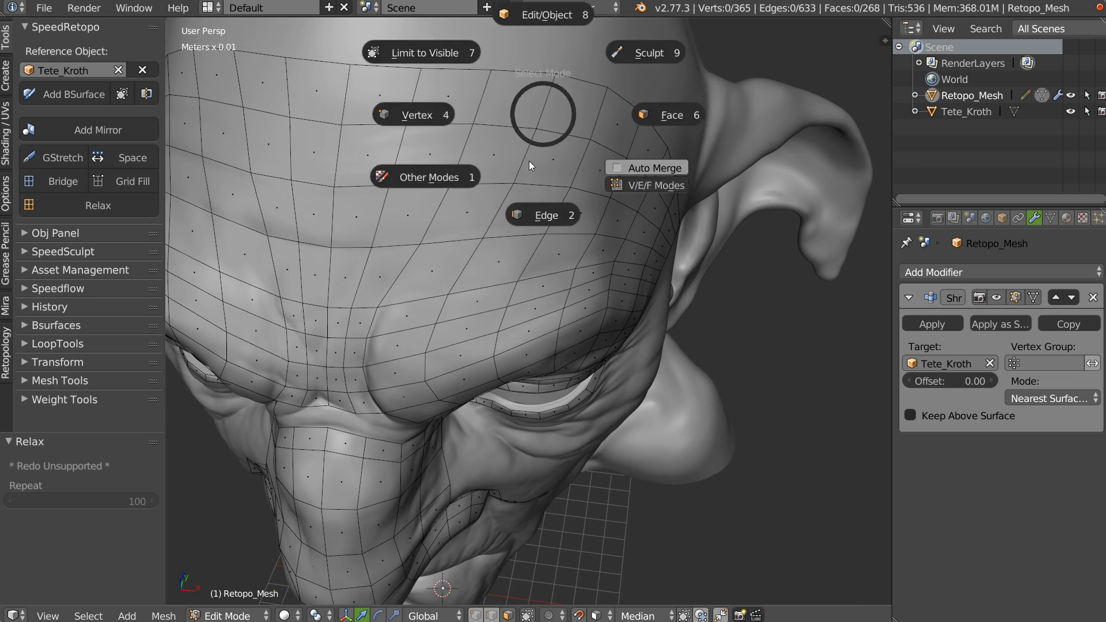
pyautogui.click(529, 173)
pyautogui.keyDown('alt'); pyautogui.rightClick(558, 80); pyautogui.keyUp('alt')
pyautogui.keyDown('alt'); pyautogui.rightClick(530, 75); pyautogui.keyUp('alt')
pyautogui.click(123, 160)
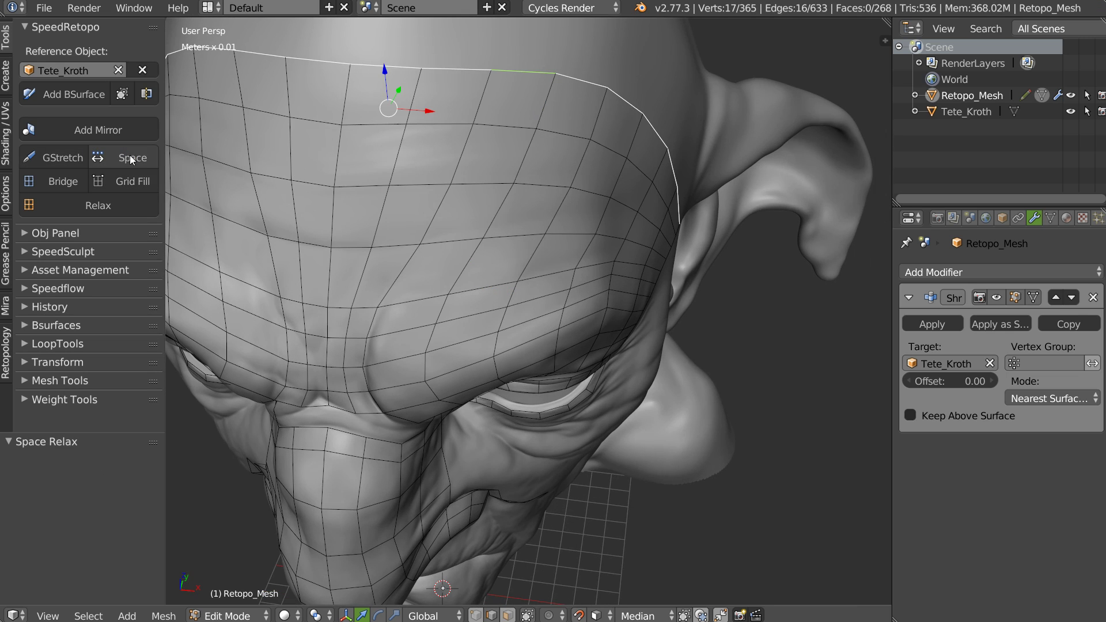
pyautogui.moveTo(484, 225); pyautogui.dragTo(453, 218, button='middle')
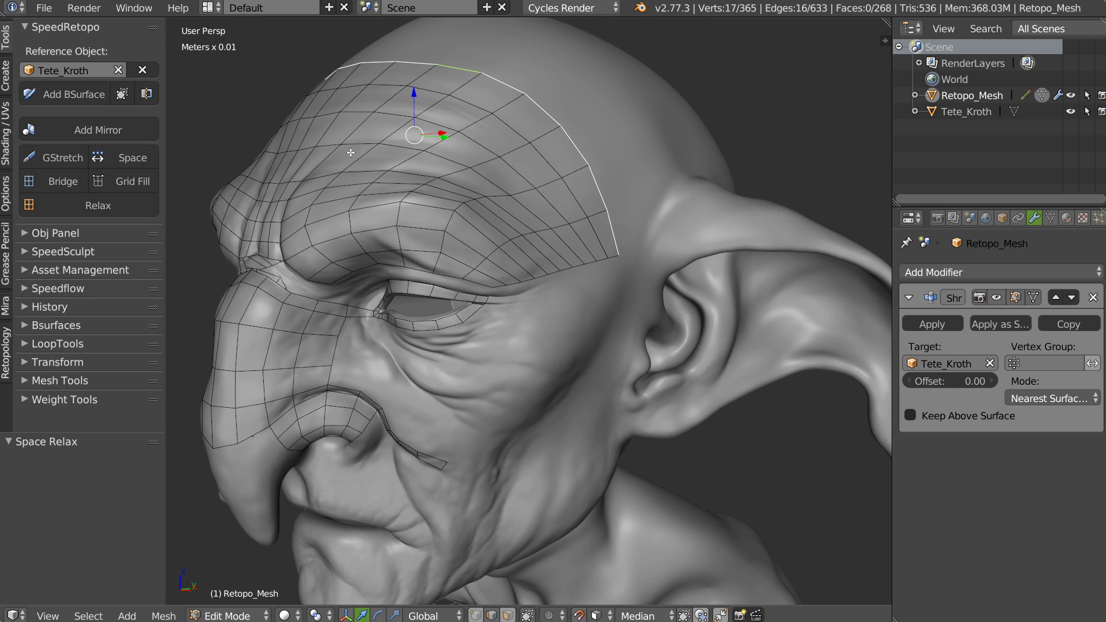
pyautogui.moveTo(545, 194); pyautogui.dragTo(391, 231, button='middle')
# Dissolve one of the tightly spaced horizontal edge loops running across the forehead just above the brows
pyautogui.moveTo(417, 199); pyautogui.dragTo(459, 198, button='middle')
pyautogui.press('Tab')
pyautogui.keyDown('alt'); pyautogui.rightClick(361, 204); pyautogui.keyUp('alt')
pyautogui.hotkey('ctrl', 'x')
pyautogui.moveTo(423, 262); pyautogui.dragTo(484, 249, button='middle')
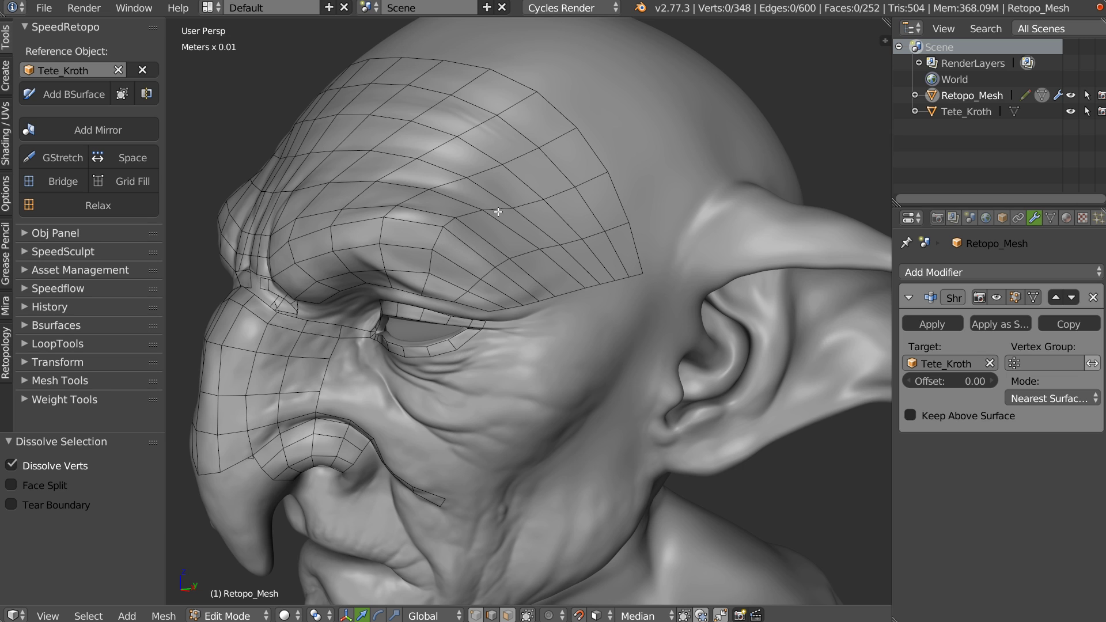
# Select the outer brow's lower boundary up to the temple and redistribute its vertices evenly with Space
pyautogui.moveTo(493, 229); pyautogui.dragTo(526, 304, button='middle')
pyautogui.keyDown('alt'); pyautogui.rightClick(660, 249); pyautogui.keyUp('alt')
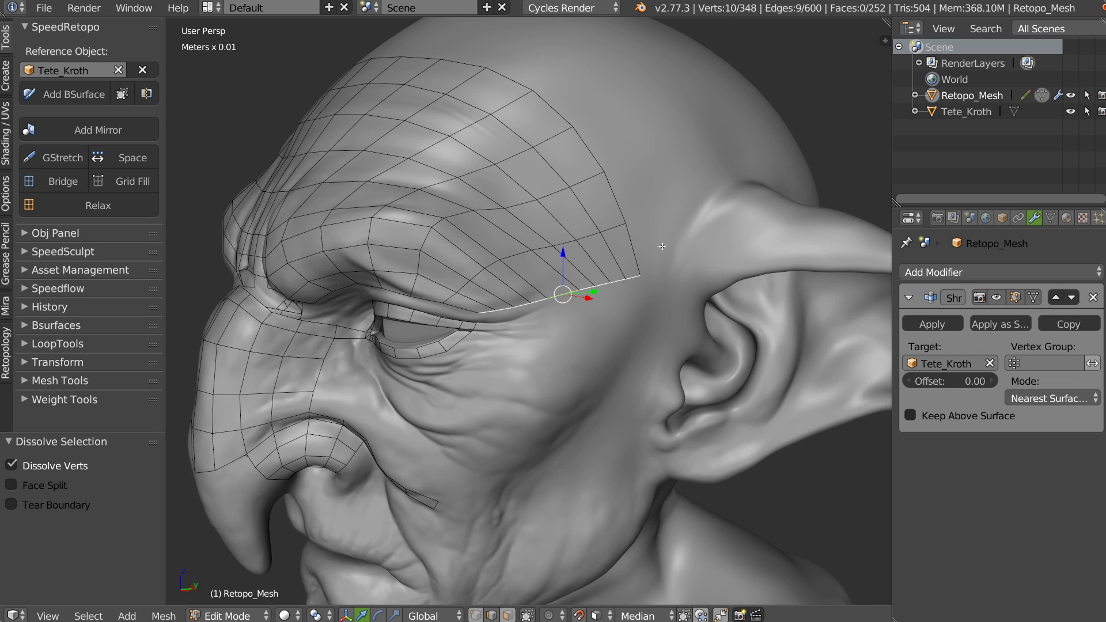
pyautogui.click(124, 163)
pyautogui.moveTo(468, 245); pyautogui.dragTo(493, 259, button='middle')
# Adjust individual edges and vertices around the outer brow, temple and upper forehead boundary to smooth the topology flow
pyautogui.moveTo(491, 262); pyautogui.dragTo(500, 258, button='right')
pyautogui.moveTo(500, 258); pyautogui.dragTo(531, 133, button='middle')
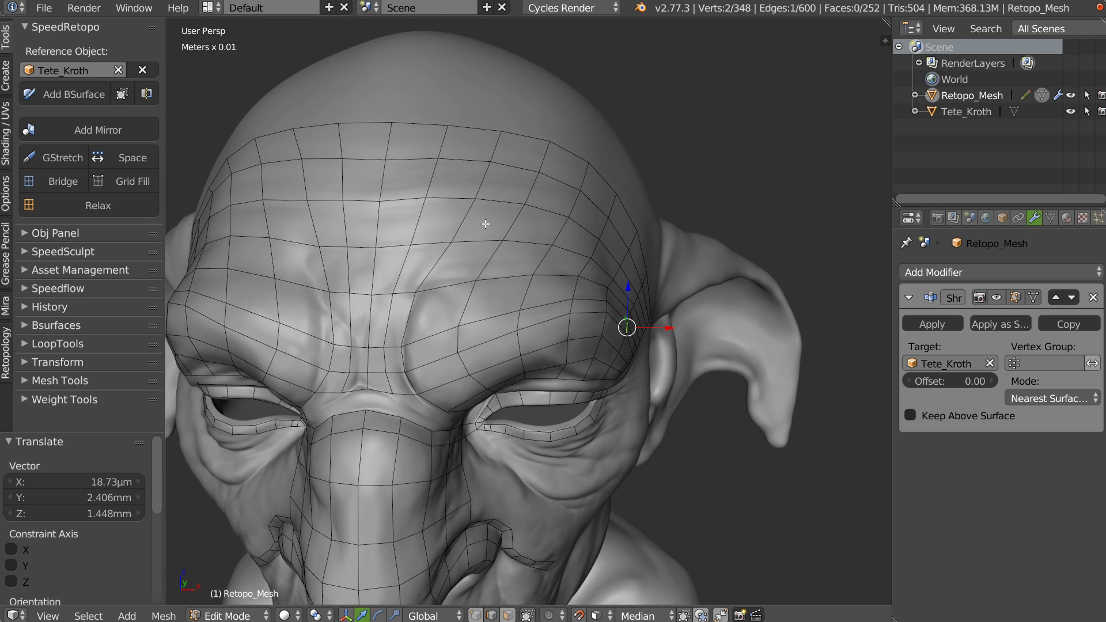
pyautogui.moveTo(562, 232); pyautogui.dragTo(495, 207, button='middle')
pyautogui.moveTo(587, 86); pyautogui.dragTo(682, 183, button='middle')
pyautogui.moveTo(682, 183); pyautogui.dragTo(675, 182, button='right')
pyautogui.press('Tab')
pyautogui.moveTo(720, 252); pyautogui.dragTo(716, 260, button='right')
pyautogui.moveTo(623, 140); pyautogui.dragTo(624, 143, button='right')
pyautogui.moveTo(576, 147); pyautogui.dragTo(611, 160, button='middle')
pyautogui.scroll(-1, 587, 208)
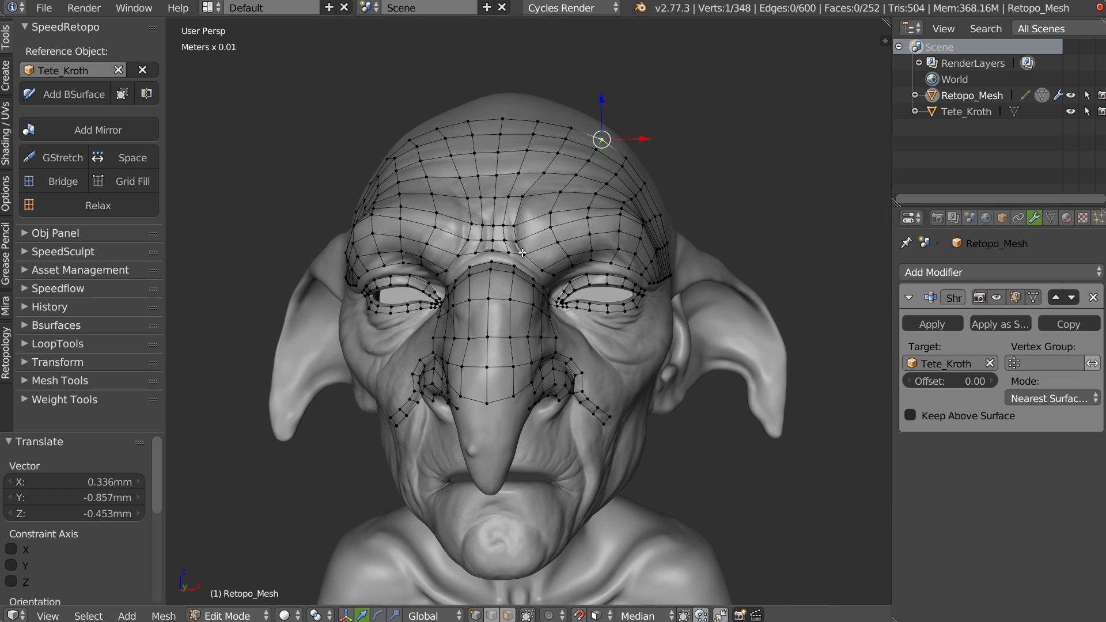
pyautogui.moveTo(615, 248); pyautogui.dragTo(571, 284, button='middle')
pyautogui.keyDown('shift'); pyautogui.rightClick(570, 287); pyautogui.keyUp('shift')
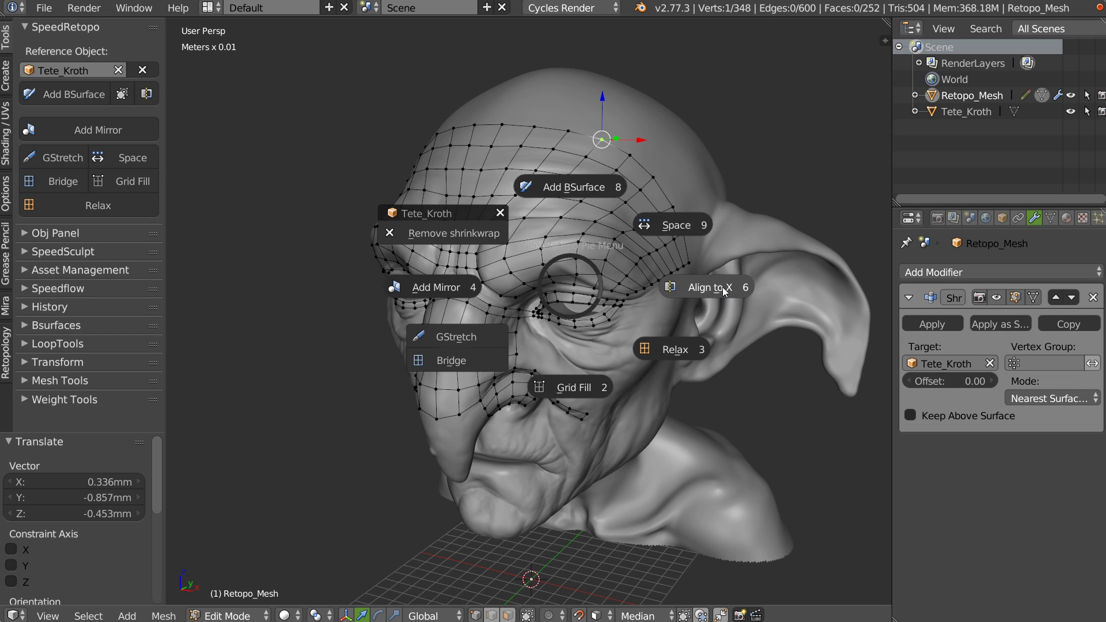
pyautogui.press('Escape')
pyautogui.moveTo(585, 380); pyautogui.dragTo(597, 410, button='middle')
# Select a four-by-three block of faces in the middle of the forehead's visible side and delete it
pyautogui.press('Tab')
pyautogui.rightClick(529, 160)
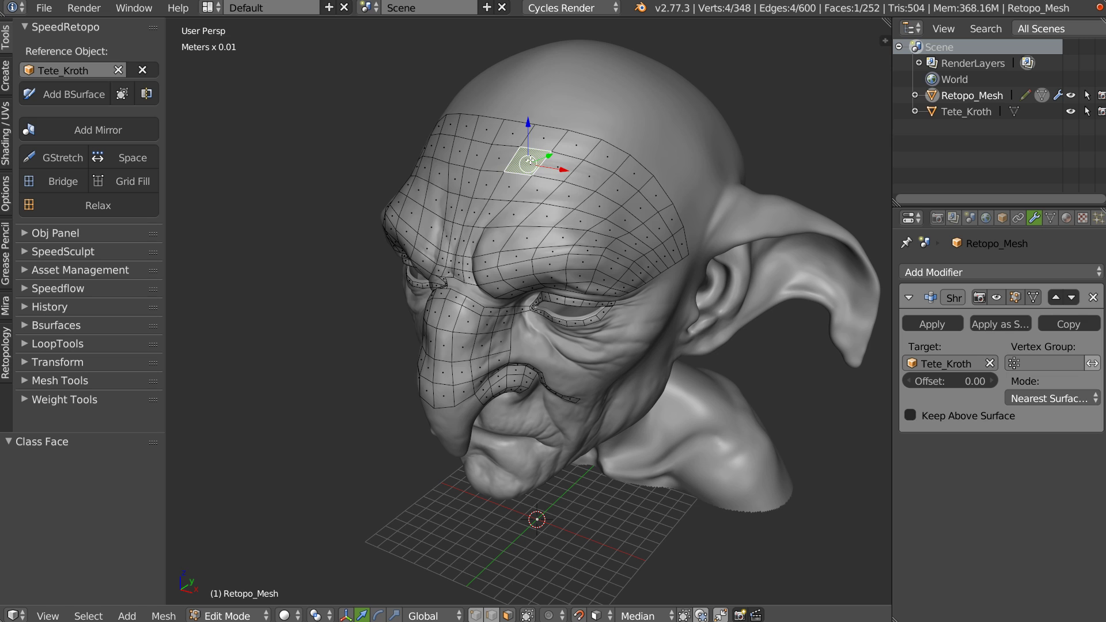
pyautogui.keyDown('ctrl'); pyautogui.keyDown('shift'); pyautogui.rightClick(588, 218); pyautogui.keyUp('shift'); pyautogui.keyUp('ctrl')
pyautogui.press('x')
# Select the boundary loop of the hole in the forehead and close it with Grid Fill
pyautogui.press('Tab')
pyautogui.click(557, 241)
pyautogui.keyDown('alt'); pyautogui.rightClick(567, 157); pyautogui.keyUp('alt')
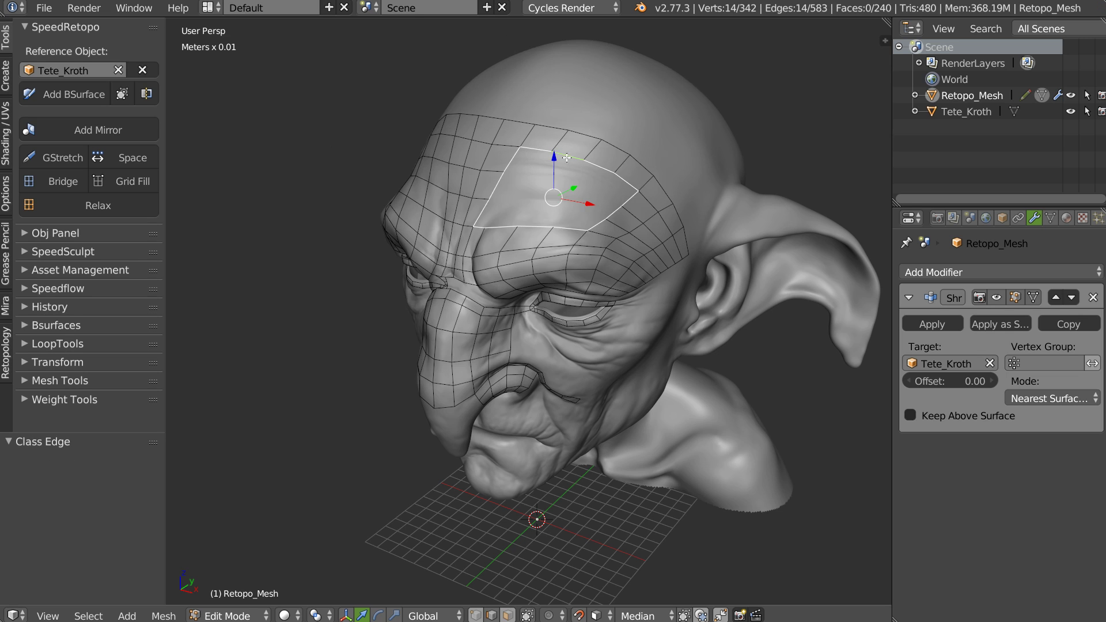
pyautogui.keyDown('shift'); pyautogui.rightClick(552, 192); pyautogui.keyUp('shift')
pyautogui.click(554, 294)
pyautogui.moveTo(599, 218); pyautogui.dragTo(546, 201, button='middle')
# Smooth the grid-filled forehead faces with Relax and inspect the mesh from several angles
pyautogui.scroll(2, 605, 211)
pyautogui.click(140, 203)
pyautogui.moveTo(619, 198); pyautogui.dragTo(548, 206, button='middle')
pyautogui.moveTo(605, 242); pyautogui.dragTo(645, 239, button='middle')
pyautogui.moveTo(634, 288); pyautogui.dragTo(488, 107, button='middle')
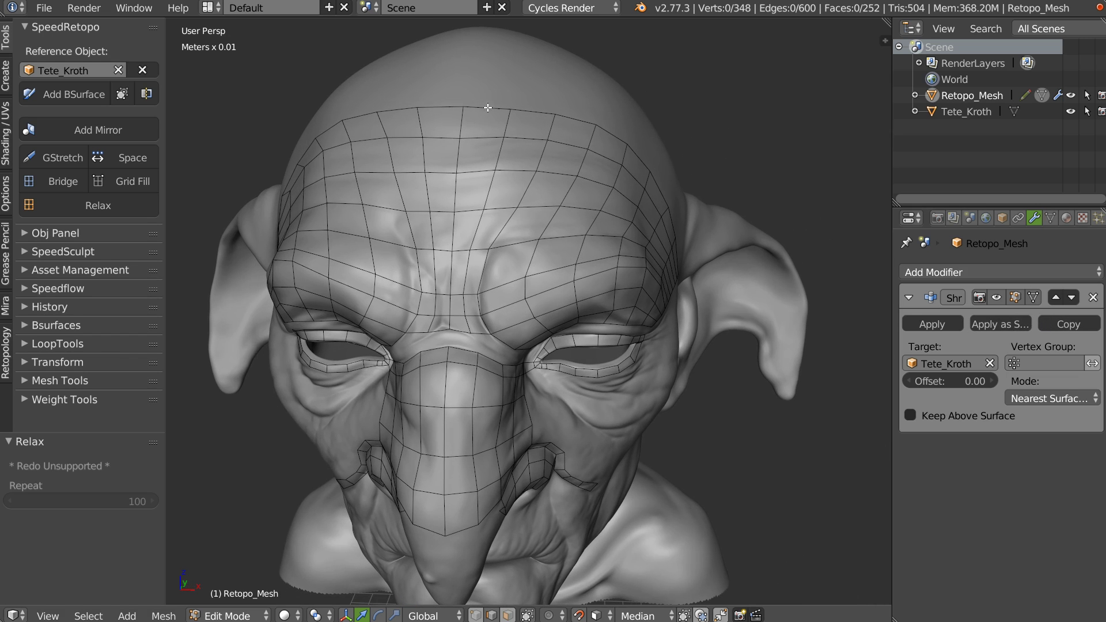
# Align the centre edge loops of the forehead and nose to X, and add a mirror to the mesh
pyautogui.keyDown('alt'); pyautogui.rightClick(454, 230); pyautogui.keyUp('alt')
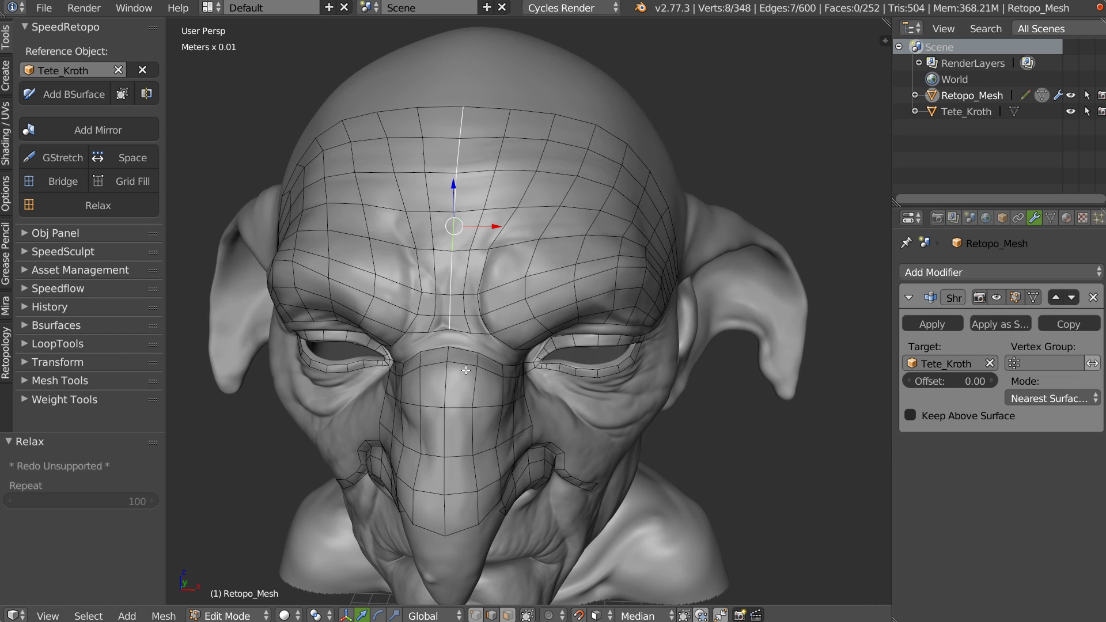
pyautogui.keyDown('alt'); pyautogui.keyDown('shift'); pyautogui.rightClick(446, 377); pyautogui.keyUp('shift'); pyautogui.keyUp('alt')
pyautogui.hotkey('shift', 'v')
pyautogui.click(587, 307)
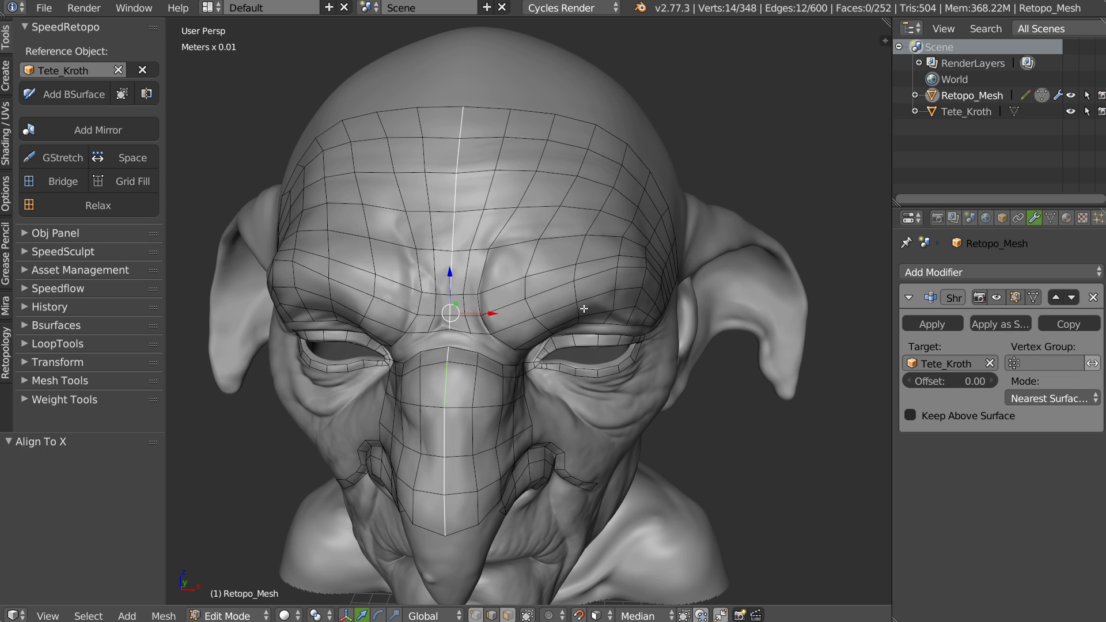
pyautogui.click(96, 127)
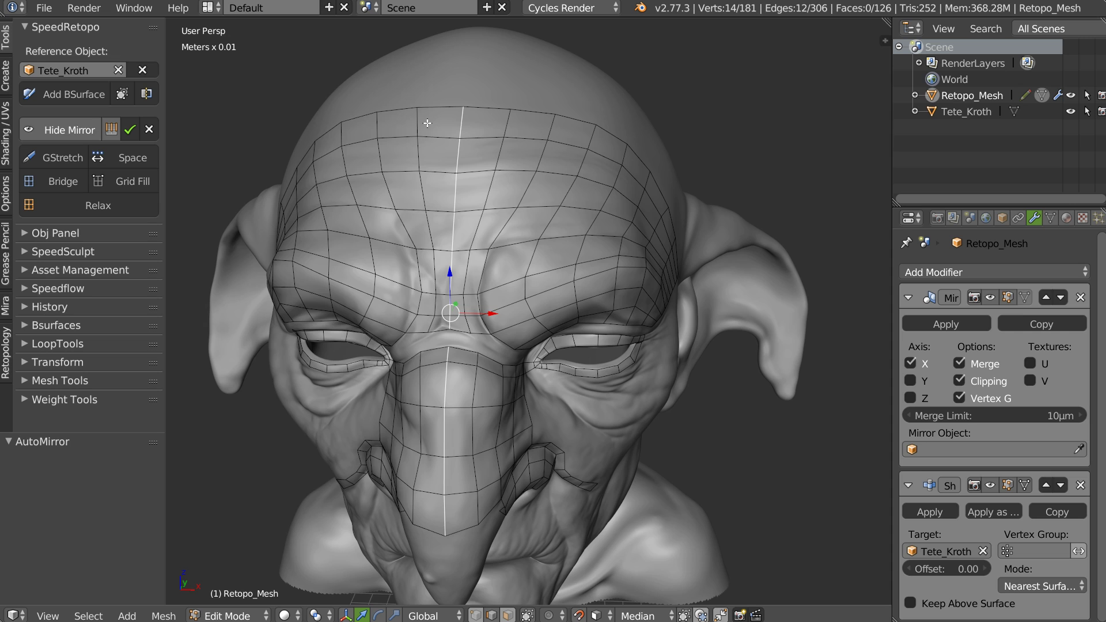
# Hide the mirrored half of the mesh, examine the remaining half from the side, and show the mirror again
pyautogui.click(70, 131)
pyautogui.moveTo(441, 420); pyautogui.dragTo(469, 147, button='middle')
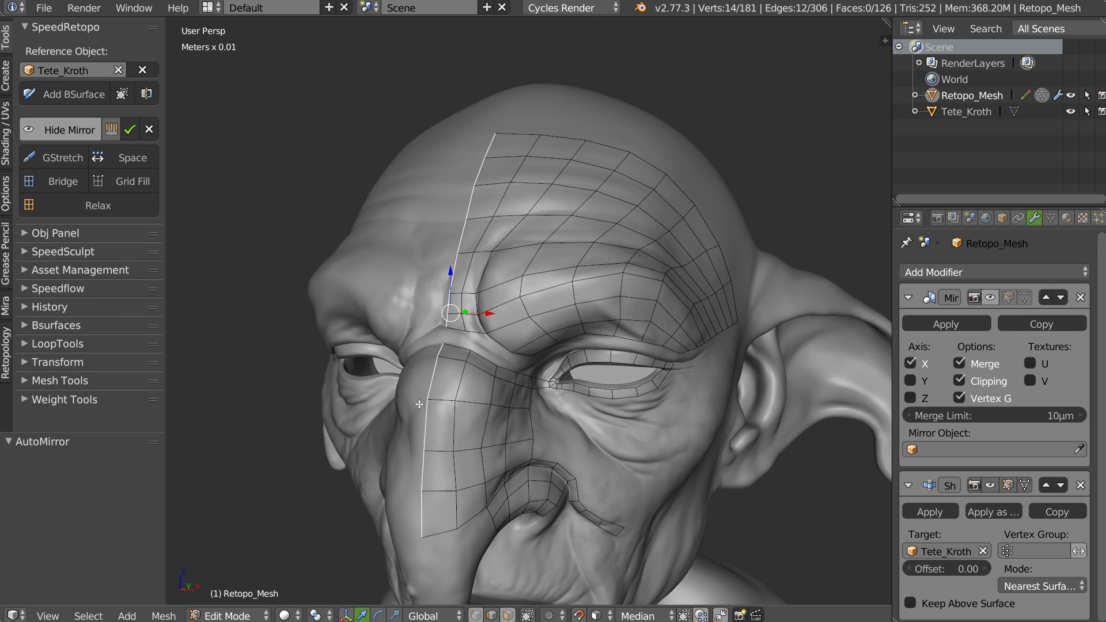
pyautogui.moveTo(451, 204)
pyautogui.mouseDown(button='middle')
pyautogui.moveTo(442, 498)
pyautogui.moveTo(460, 205)
pyautogui.mouseUp(button='middle')
pyautogui.click(65, 129)
pyautogui.moveTo(487, 283); pyautogui.dragTo(288, 176, button='middle')
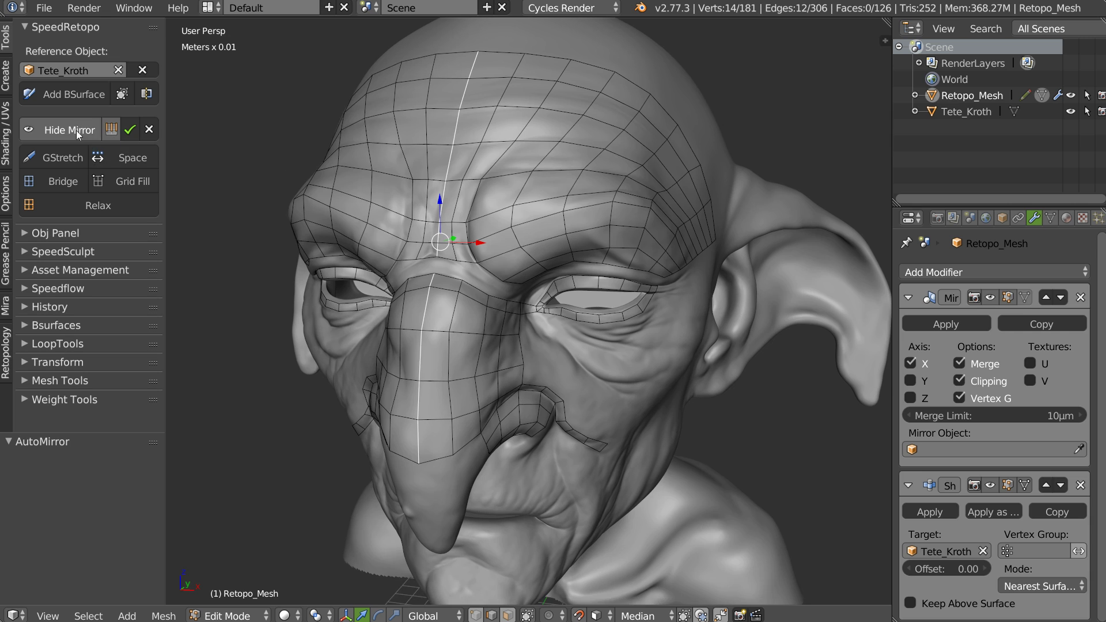
# Try applying the mirror to the retopology mesh, undo it, and toggle the mirror's visibility
pyautogui.click(136, 136)
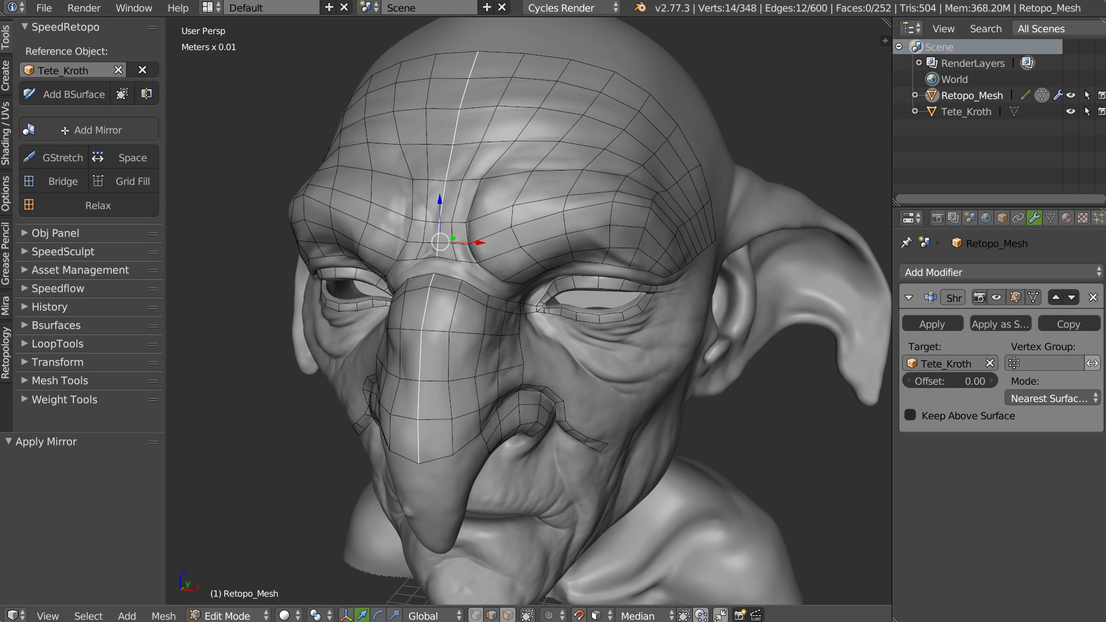
pyautogui.hotkey('ctrl', 'z')
pyautogui.click(69, 128)
pyautogui.click(69, 128)
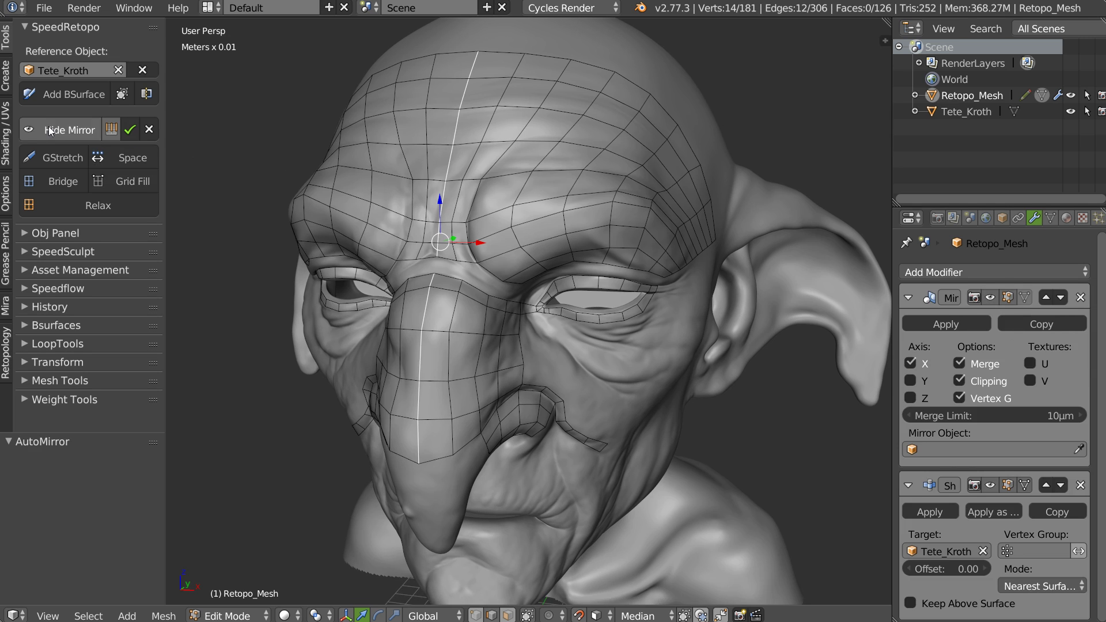
# Clear the selection, select the block of brow faces from the inner brow to its outer end, and undo the last operation on it
pyautogui.moveTo(513, 270); pyautogui.dragTo(483, 323, button='middle')
pyautogui.press('a')
pyautogui.click(478, 230)
pyautogui.moveTo(447, 264); pyautogui.dragTo(511, 240, button='middle')
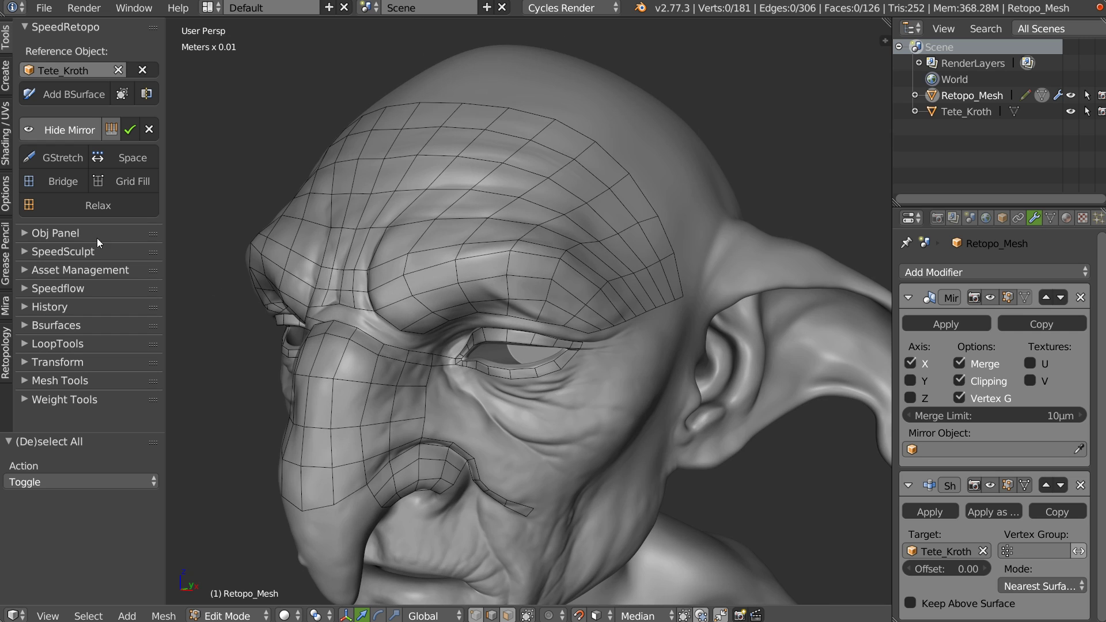
pyautogui.moveTo(454, 425); pyautogui.dragTo(508, 138, button='middle')
pyautogui.press('3')
pyautogui.moveTo(419, 126); pyautogui.dragTo(394, 248, button='middle')
pyautogui.click(394, 246)
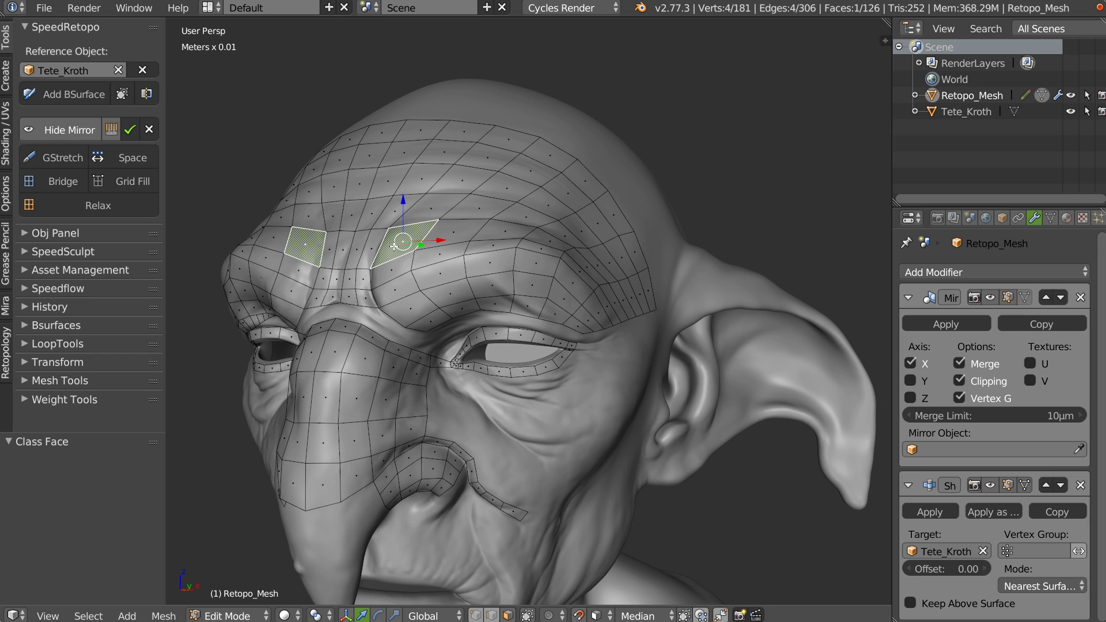
pyautogui.keyDown('ctrl'); pyautogui.keyDown('shift'); pyautogui.click(584, 328); pyautogui.keyUp('shift'); pyautogui.keyUp('ctrl')
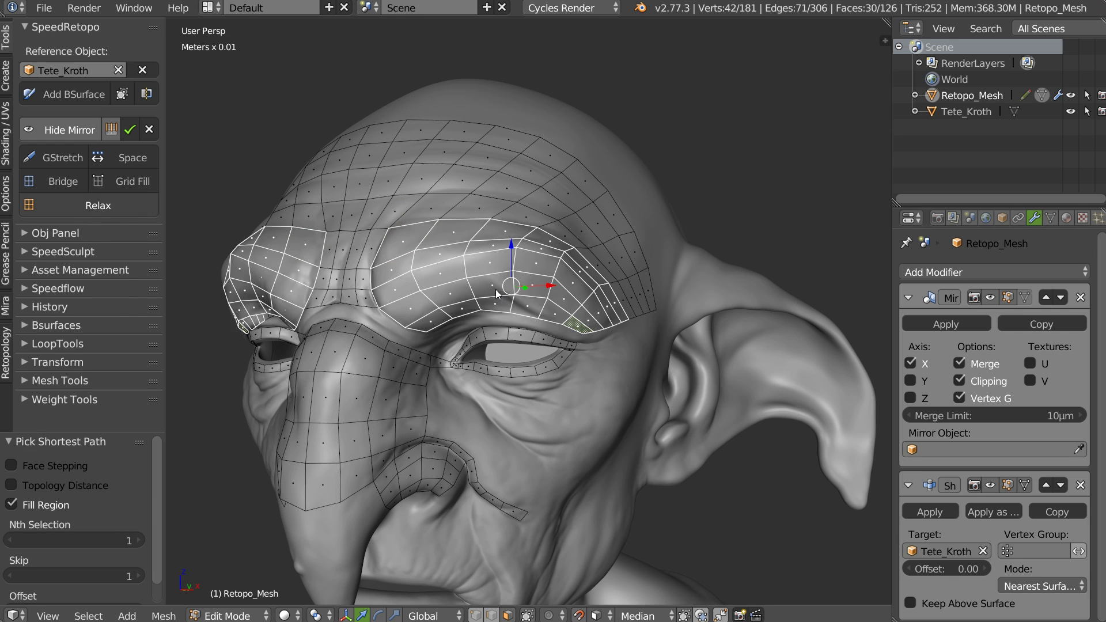
pyautogui.moveTo(520, 293); pyautogui.dragTo(493, 319, button='middle')
pyautogui.hotkey('ctrl', 'z')
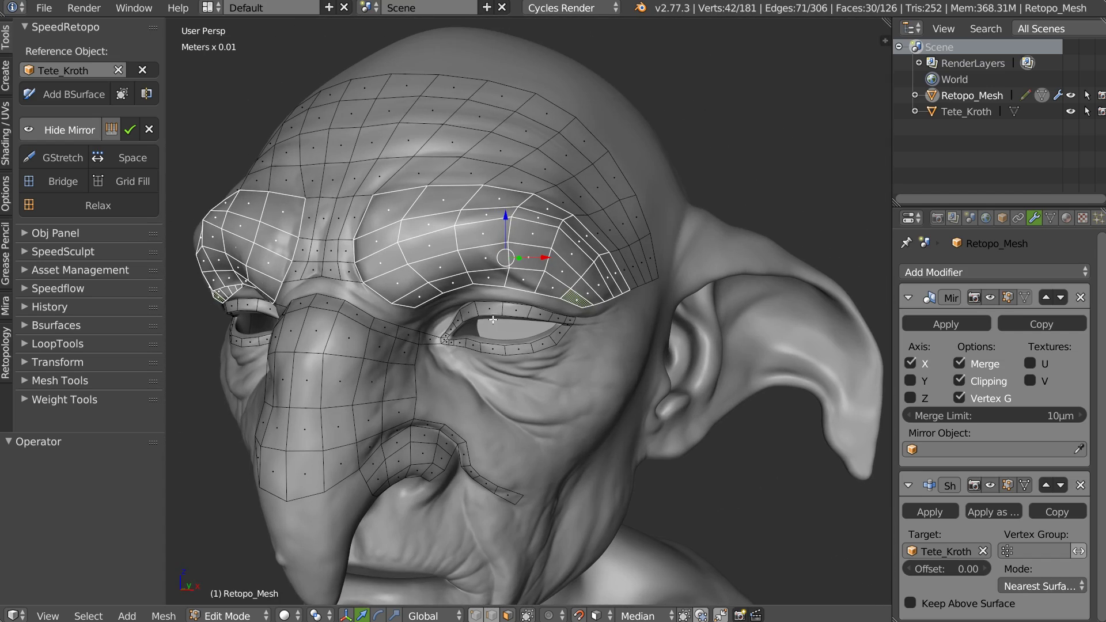
# In vertex mode, remove the mesh's shrinkwrap, add it again with Tete_Kroth as target, and toggle its edit cage display
pyautogui.moveTo(528, 287); pyautogui.dragTo(500, 296, button='middle')
pyautogui.press('Tab')
pyautogui.press('Tab')
pyautogui.press('Tab')
pyautogui.press('Tab')
pyautogui.click(508, 223)
pyautogui.keyDown('shift'); pyautogui.rightClick(481, 312); pyautogui.keyUp('shift')
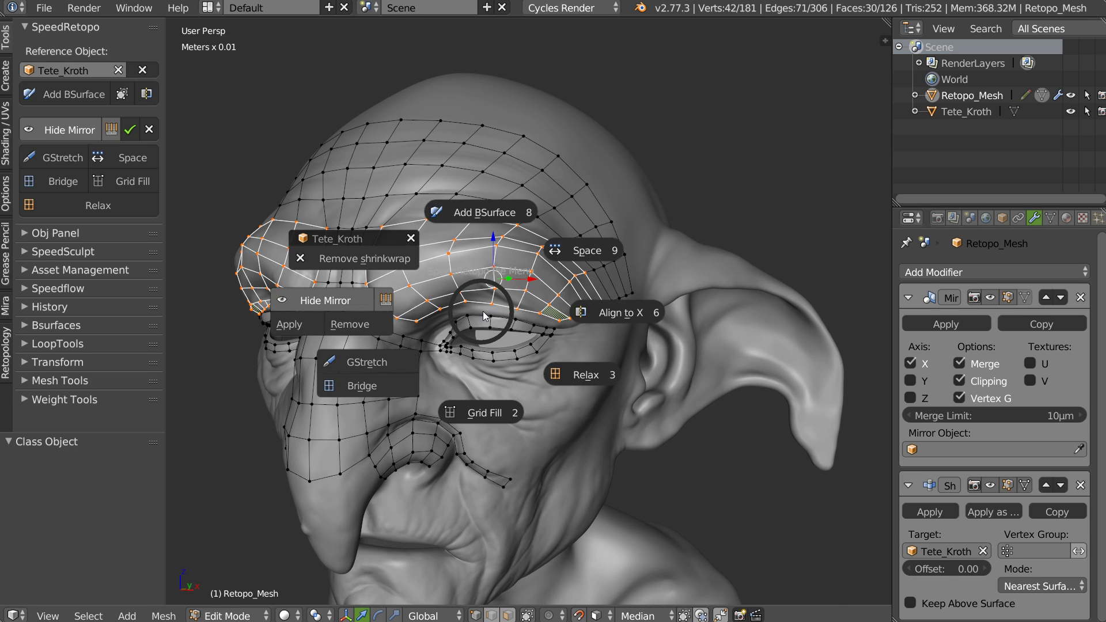
pyautogui.click(363, 259)
pyautogui.press('q')
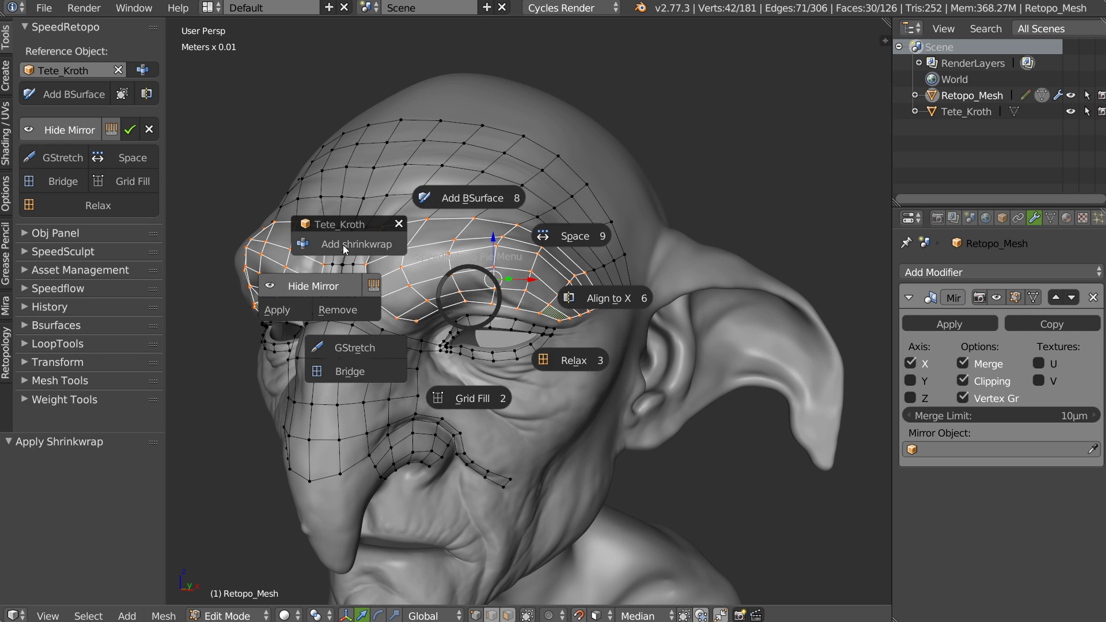
pyautogui.click(365, 246)
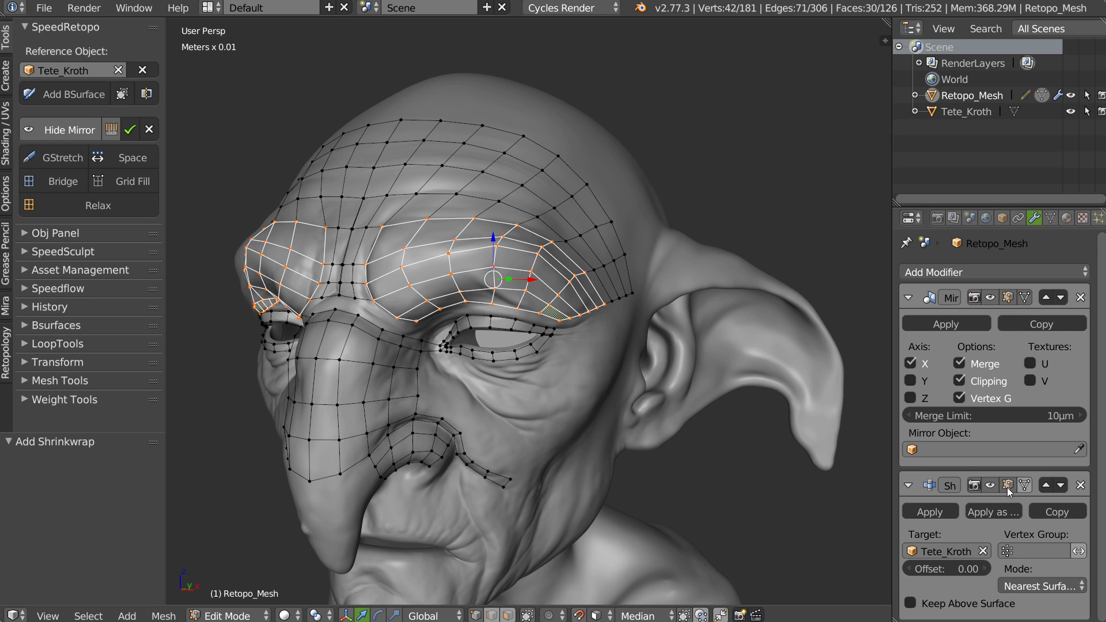
pyautogui.click(1024, 484)
# Align the centre edge loop between the brows and up the forehead to X
pyautogui.moveTo(315, 274); pyautogui.dragTo(370, 270, button='middle')
pyautogui.keyDown('alt'); pyautogui.rightClick(353, 269); pyautogui.keyUp('alt')
pyautogui.hotkey('alt', 'shift', 'x')
pyautogui.click(512, 300)
# Slide the nose edge loop beside the centre line towards the centre by a factor of about 0.4
pyautogui.keyDown('alt'); pyautogui.rightClick(349, 377); pyautogui.keyUp('alt')
pyautogui.moveTo(349, 377); pyautogui.dragTo(315, 366, button='middle')
pyautogui.scroll(3, 315, 366)
pyautogui.moveTo(442, 306); pyautogui.dragTo(422, 281, button='middle')
pyautogui.keyDown('alt'); pyautogui.click(401, 300); pyautogui.keyUp('alt')
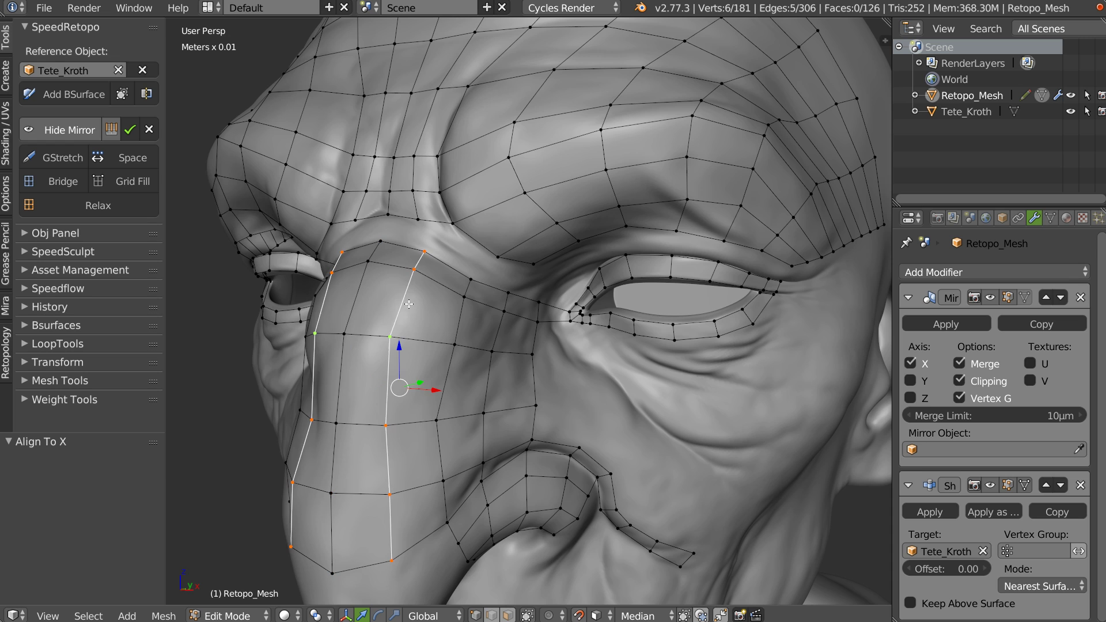
pyautogui.press('g')
pyautogui.press('g')
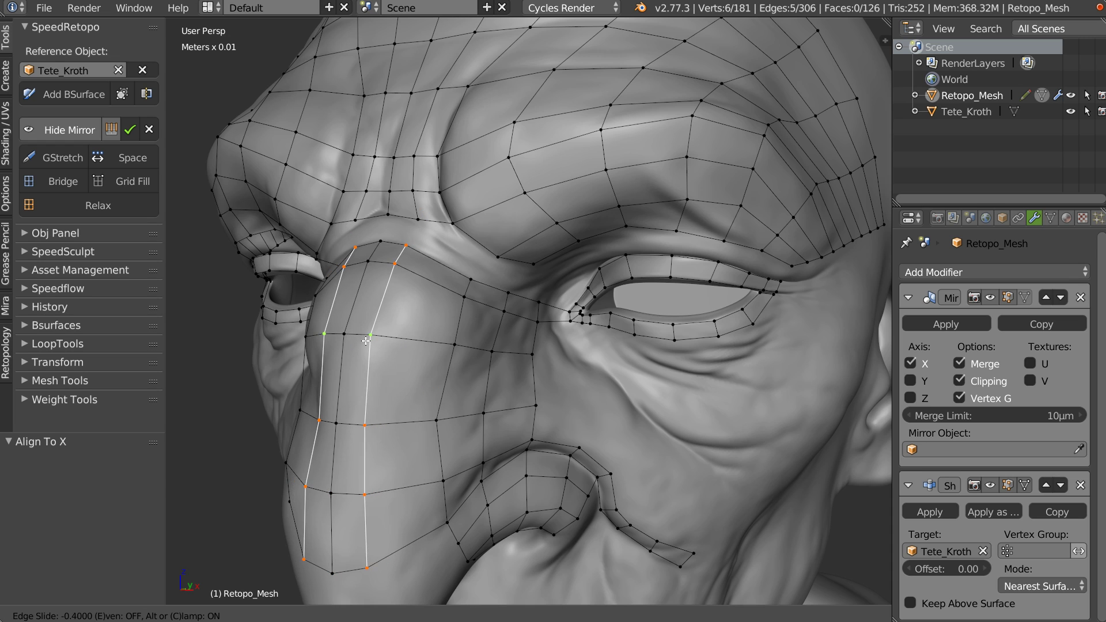
pyautogui.click(365, 341)
# Add one loop cut along the side of the nose, just outside the loop beside the centre line
pyautogui.hotkey('ctrl', 'r')
pyautogui.click(408, 325)
pyautogui.click(409, 328)
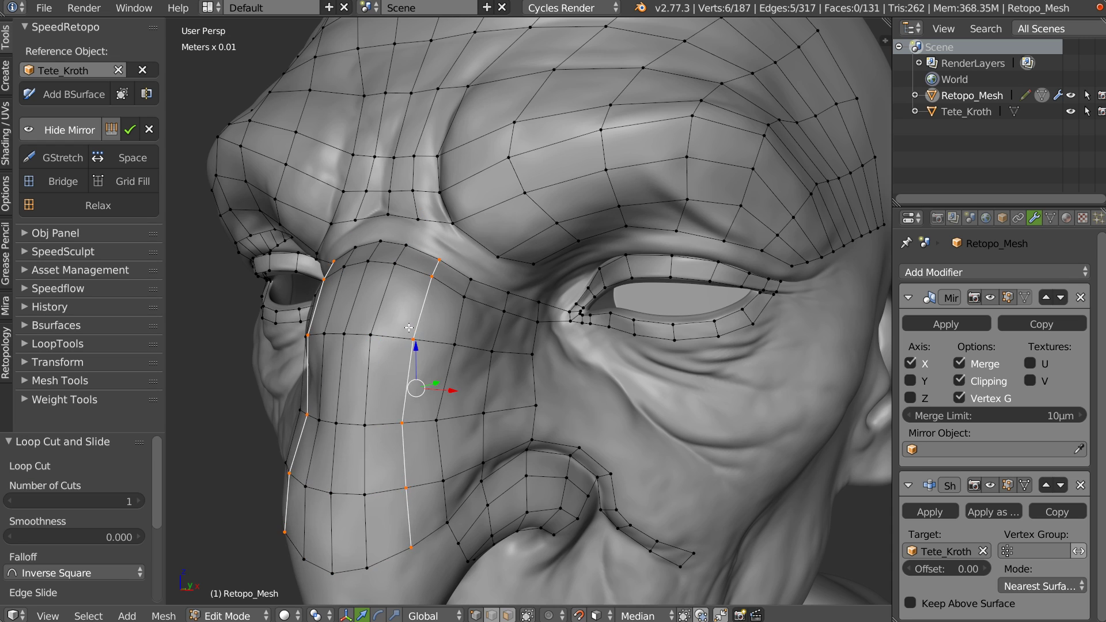
# Fill the gap between the top of the nose and the lower edge of the forehead with a row of four faces
pyautogui.moveTo(384, 263); pyautogui.dragTo(410, 249, button='middle')
pyautogui.click(370, 216)
pyautogui.keyDown('shift'); pyautogui.click(370, 244); pyautogui.keyUp('shift')
pyautogui.keyDown('shift'); pyautogui.click(402, 245); pyautogui.keyUp('shift')
pyautogui.keyDown('shift'); pyautogui.click(415, 216); pyautogui.keyUp('shift')
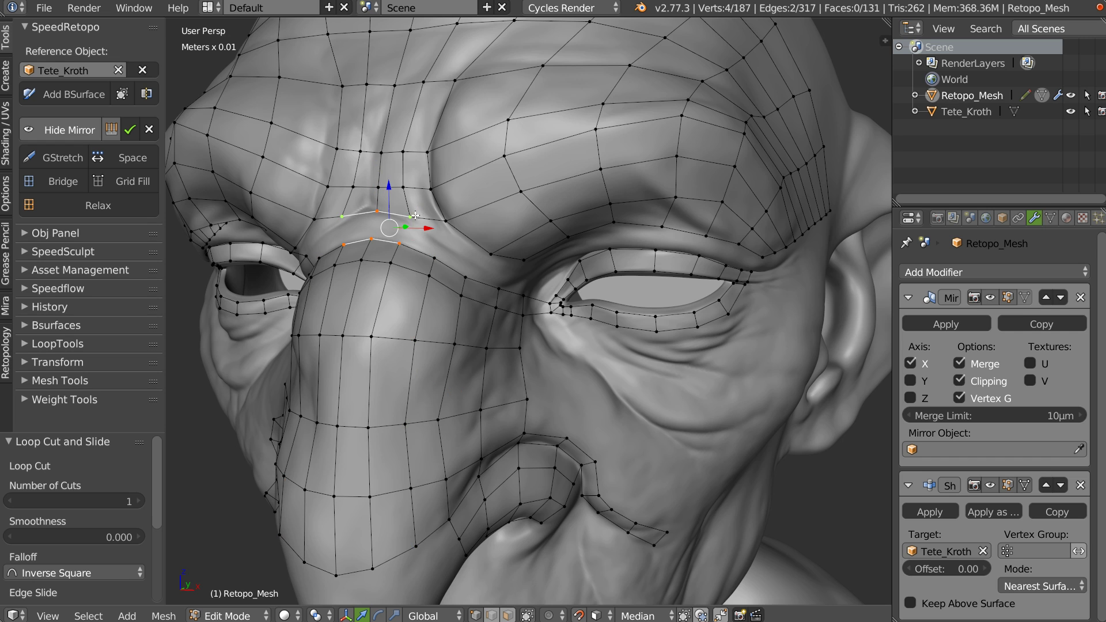
pyautogui.press('f')
pyautogui.click(416, 211)
pyautogui.keyDown('shift'); pyautogui.click(394, 245); pyautogui.keyUp('shift')
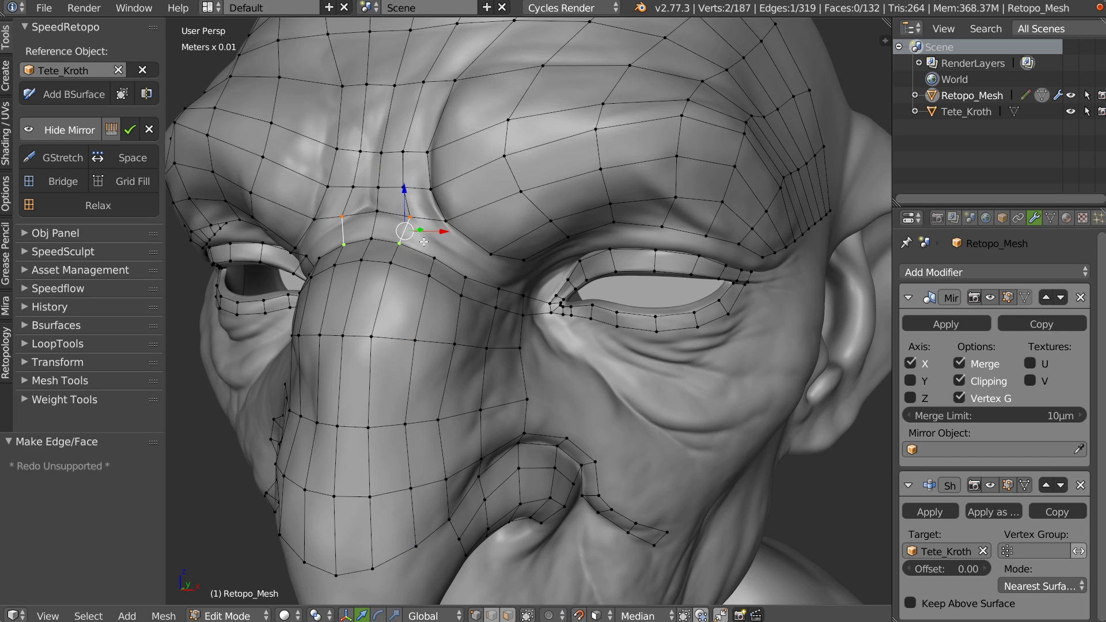
pyautogui.press('f')
pyautogui.moveTo(424, 279); pyautogui.dragTo(375, 268, button='middle')
pyautogui.press('f')
pyautogui.press('f')
# Reposition the inner brow vertex and add a loop cut lengthwise through the new face strip above the nose
pyautogui.moveTo(477, 291); pyautogui.dragTo(492, 284, button='middle')
pyautogui.moveTo(491, 254); pyautogui.dragTo(483, 249)
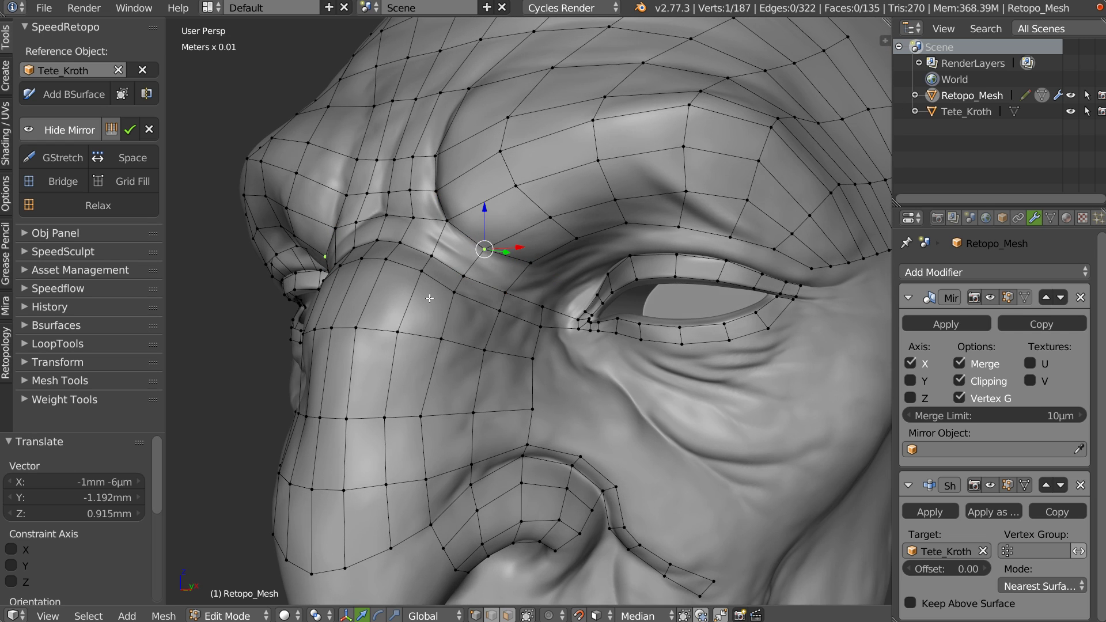
pyautogui.moveTo(430, 300); pyautogui.dragTo(448, 291, button='middle')
pyautogui.hotkey('ctrl', 'r')
pyautogui.click(479, 264)
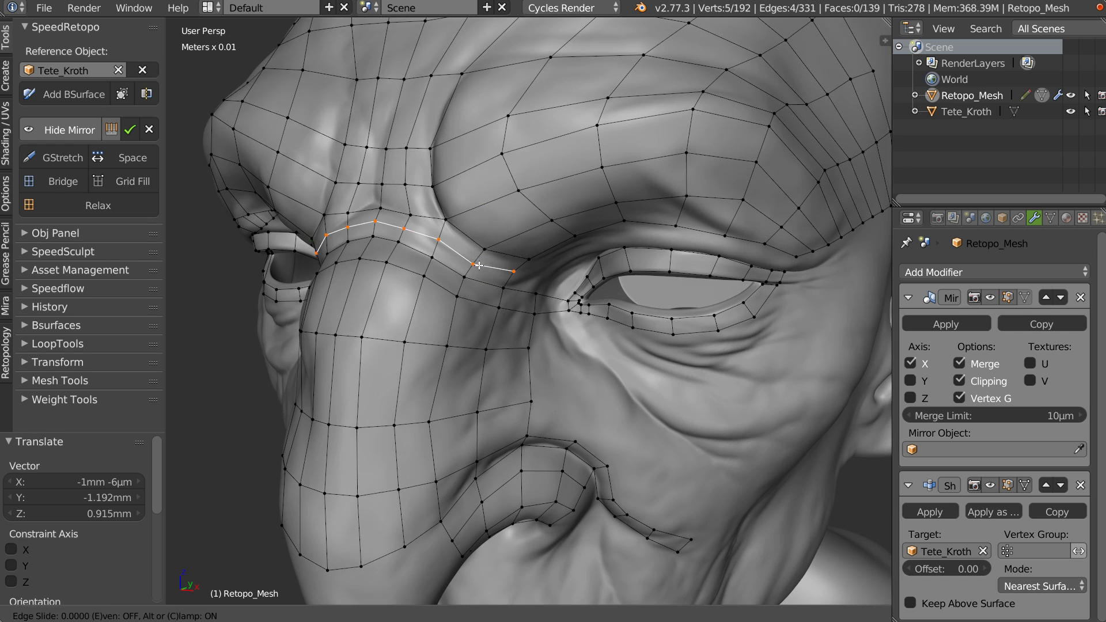
pyautogui.press('KP_1')
pyautogui.keyDown('alt'); pyautogui.click(379, 267); pyautogui.keyUp('alt')
pyautogui.hotkey('alt', 'x')
# Adjust the vertices at the outer end of the nose bridge strip, beside the inner corner of the eye
pyautogui.moveTo(489, 277); pyautogui.dragTo(432, 282, button='middle')
pyautogui.scroll(3, 531, 266)
pyautogui.moveTo(531, 266); pyautogui.dragTo(531, 262, button='middle')
pyautogui.moveTo(531, 254); pyautogui.dragTo(552, 231)
pyautogui.scroll(-3, 554, 234)
pyautogui.scroll(-2, 570, 263)
pyautogui.keyDown('shift'); pyautogui.moveTo(504, 254); pyautogui.dragTo(485, 235, button='middle'); pyautogui.keyUp('shift')
pyautogui.moveTo(483, 298); pyautogui.dragTo(427, 300, button='middle')
pyautogui.keyDown('shift'); pyautogui.moveTo(492, 254); pyautogui.dragTo(473, 297, button='middle'); pyautogui.keyUp('shift')
pyautogui.scroll(3, 472, 297)
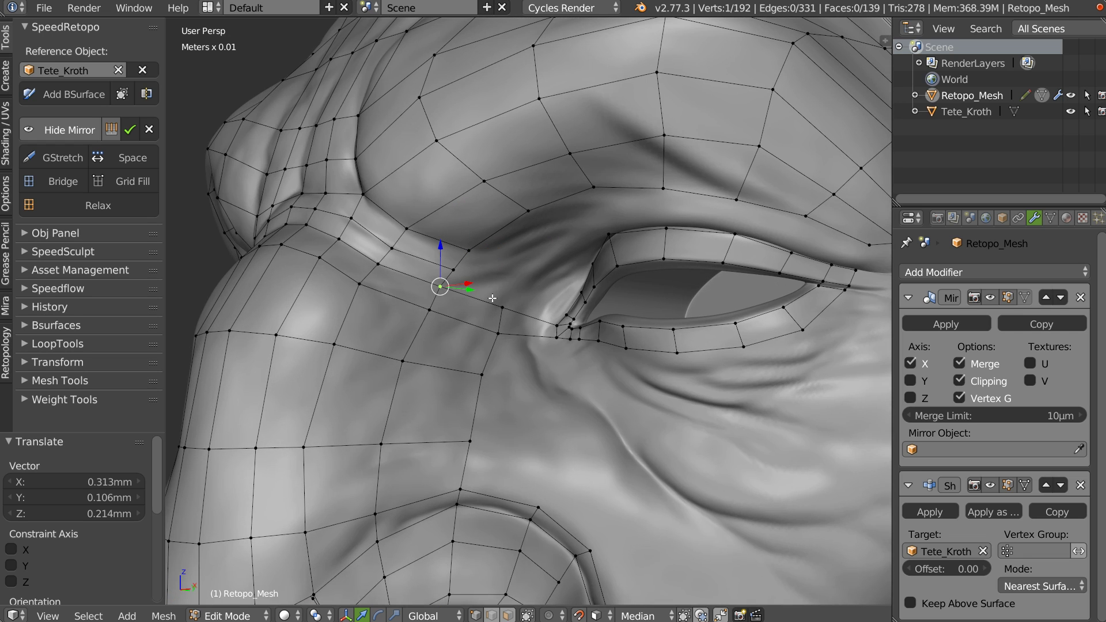
# Extend the nose bridge strip with three faces towards the inner corner of the eye
pyautogui.press('f')
pyautogui.click(511, 294)
pyautogui.click(502, 307)
pyautogui.keyDown('shift'); pyautogui.rightClick(551, 323); pyautogui.keyUp('shift')
pyautogui.press('f')
pyautogui.moveTo(551, 323); pyautogui.dragTo(452, 248, button='middle')
pyautogui.rightClick(453, 248)
pyautogui.press('f')
# Reposition the new vertex beside the inner eye corner and fill another face next to the upper eyelid
pyautogui.press('g')
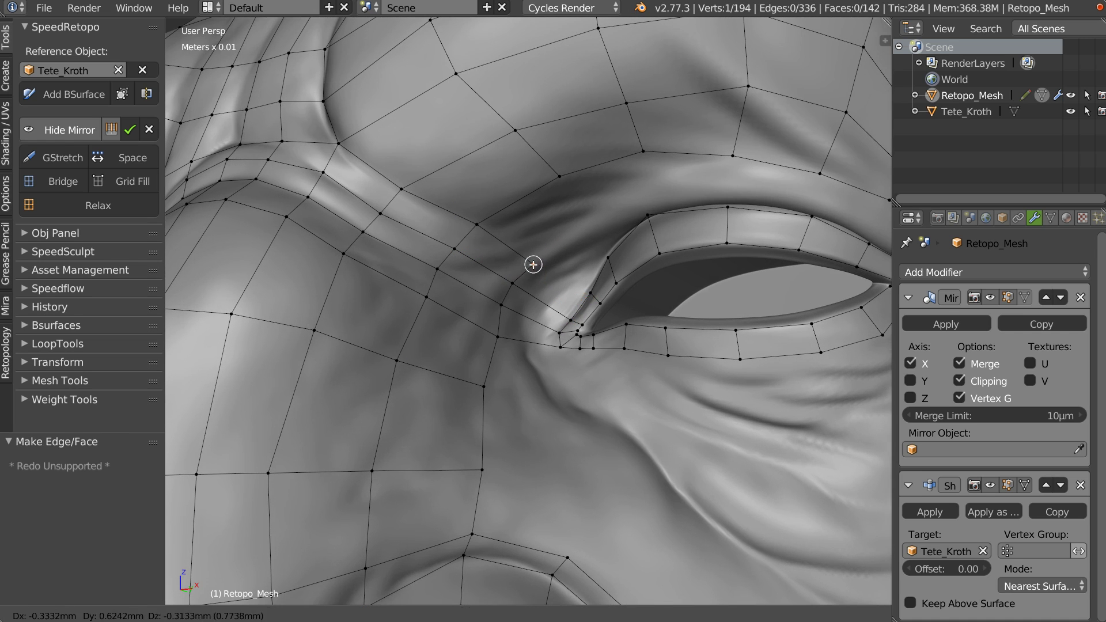
pyautogui.click(533, 264)
pyautogui.rightClick(515, 282)
pyautogui.keyDown('shift'); pyautogui.rightClick(566, 311); pyautogui.keyUp('shift')
pyautogui.press('f')
# Select the lower eyelid's outer edge, draw two strokes along the folds below the eye, and create a BSurface from them
pyautogui.moveTo(560, 307)
pyautogui.mouseDown(button='middle')
pyautogui.moveTo(586, 318)
pyautogui.moveTo(540, 314)
pyautogui.mouseUp(button='middle')
pyautogui.scroll(-2, 586, 318)
pyautogui.rightClick(472, 304)
pyautogui.moveTo(472, 304); pyautogui.dragTo(558, 293, button='middle')
pyautogui.keyDown('ctrl'); pyautogui.rightClick(670, 276); pyautogui.keyUp('ctrl')
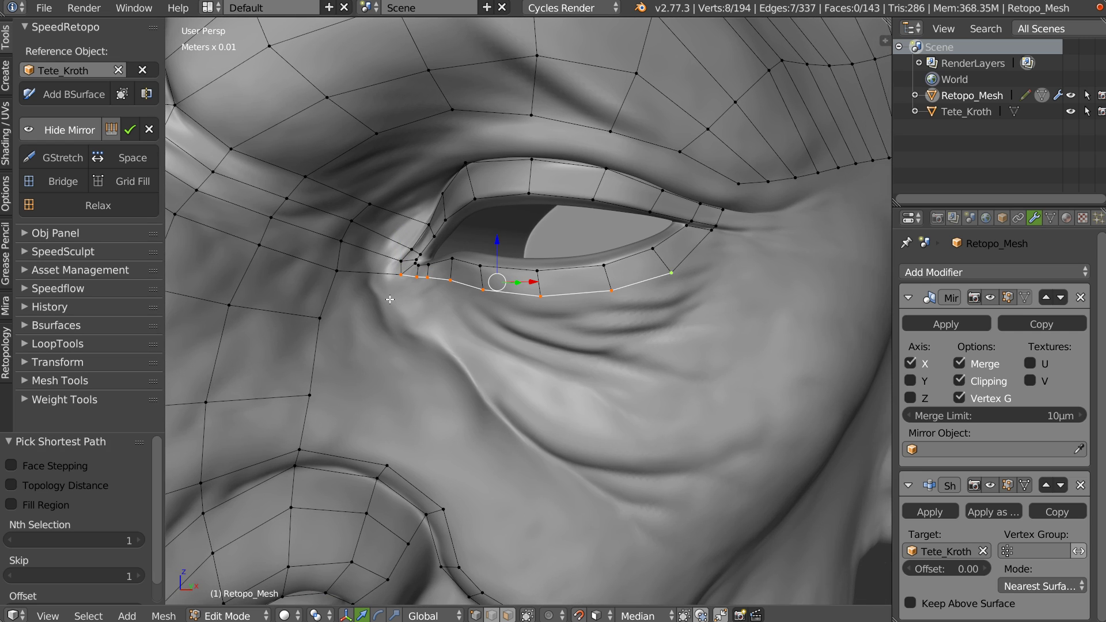
pyautogui.moveTo(399, 291)
pyautogui.mouseDown()
pyautogui.moveTo(491, 338)
pyautogui.moveTo(601, 375)
pyautogui.moveTo(688, 364)
pyautogui.mouseUp()
pyautogui.moveTo(393, 306)
pyautogui.mouseDown()
pyautogui.moveTo(475, 392)
pyautogui.moveTo(570, 458)
pyautogui.moveTo(709, 472)
pyautogui.mouseUp()
pyautogui.keyDown('shift'); pyautogui.rightClick(575, 312); pyautogui.keyUp('shift')
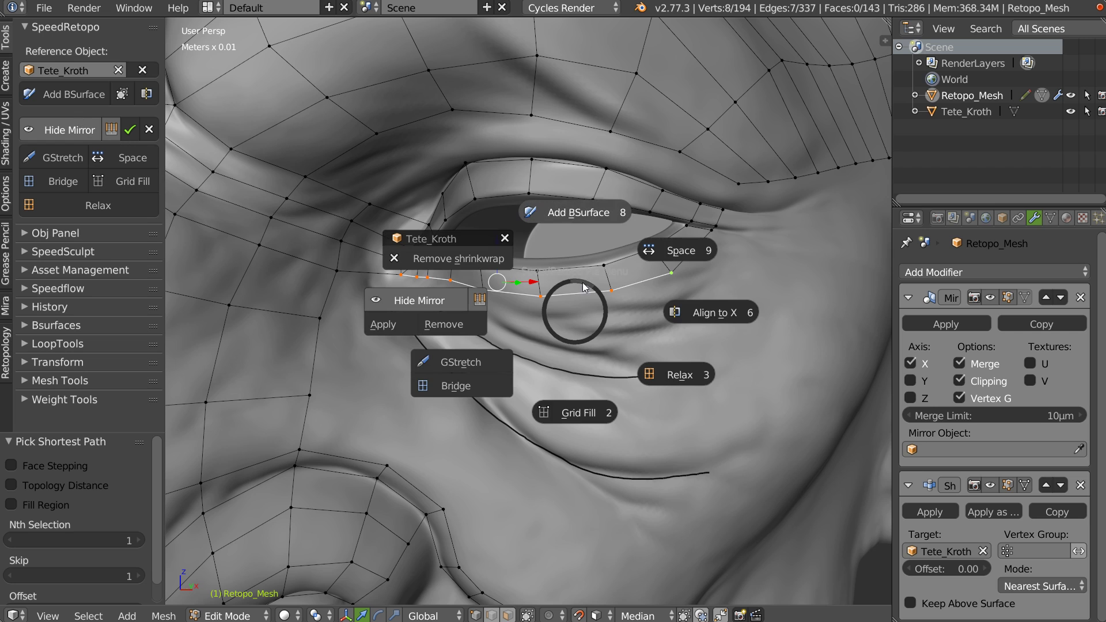
pyautogui.click(569, 214)
pyautogui.scroll(-2, 531, 315)
pyautogui.scroll(3, 530, 315)
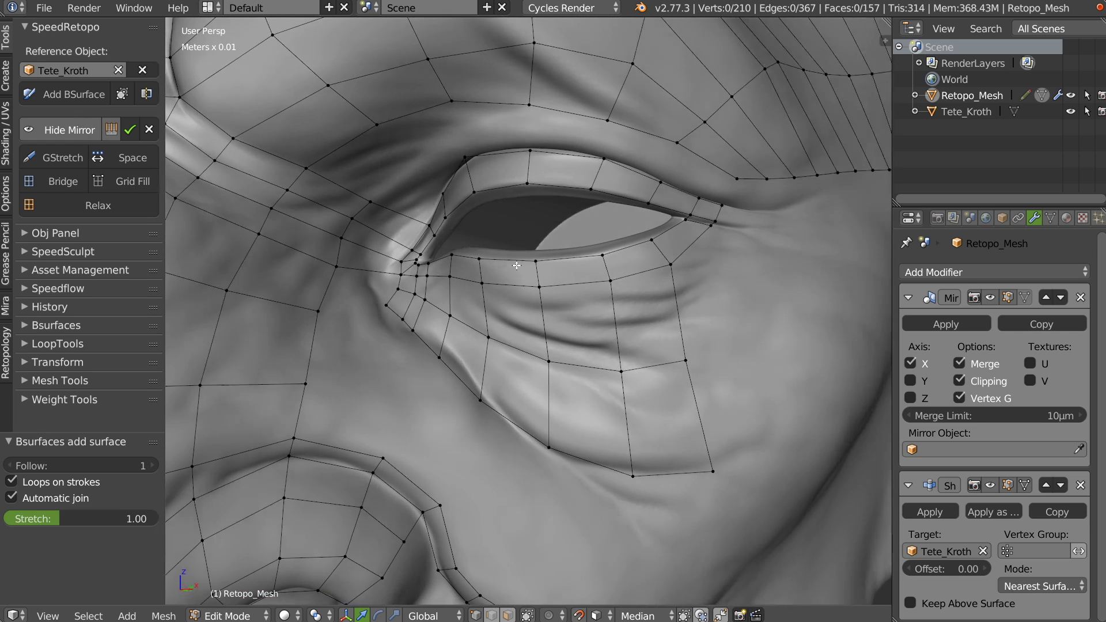
# Try evenly spacing the vertices along the bottom edge of the under-eye patch with Space, and undo it
pyautogui.keyDown('shift'); pyautogui.moveTo(530, 315); pyautogui.dragTo(527, 306, button='middle'); pyautogui.keyUp('shift')
pyautogui.moveTo(424, 338); pyautogui.dragTo(433, 327, button='right')
pyautogui.keyDown('alt'); pyautogui.rightClick(413, 321); pyautogui.keyUp('alt')
pyautogui.keyDown('shift'); pyautogui.rightClick(455, 345); pyautogui.keyUp('shift')
pyautogui.click(564, 288)
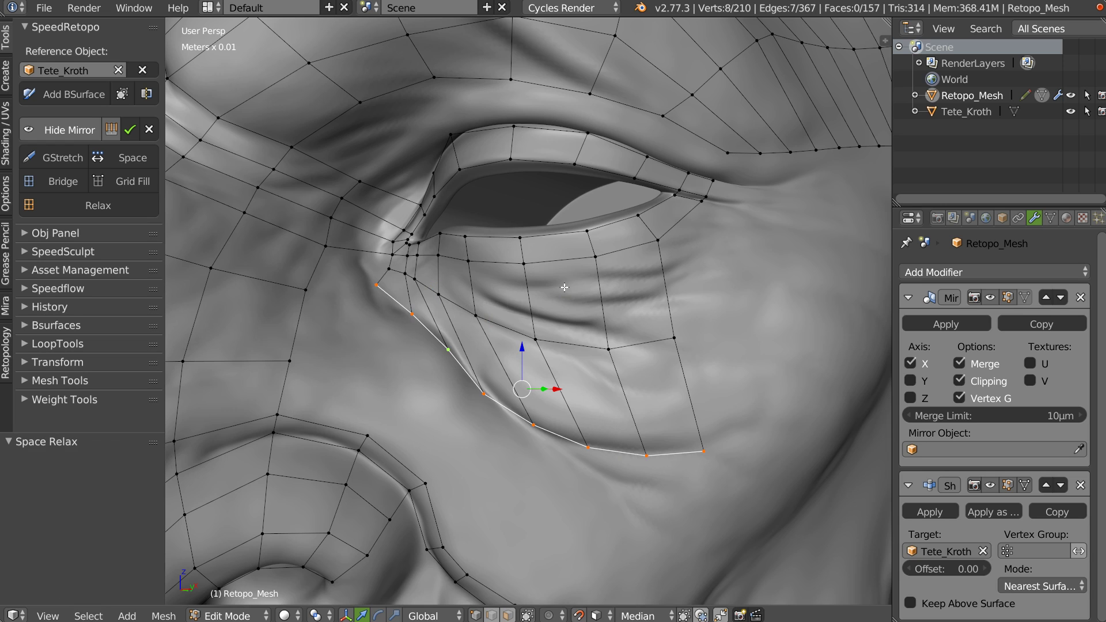
pyautogui.moveTo(447, 336); pyautogui.dragTo(481, 342, button='middle')
pyautogui.hotkey('ctrl', 'z')
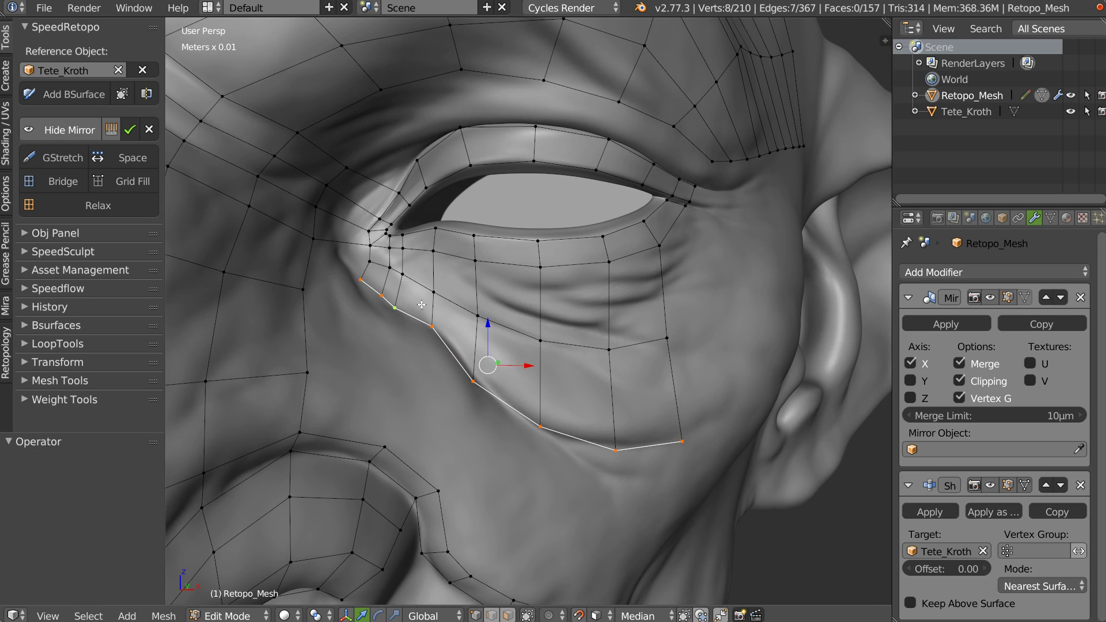
# Move the under-eye patch vertices near the inner eye corner to follow the sculpted fold
pyautogui.moveTo(395, 311); pyautogui.dragTo(407, 312, button='right')
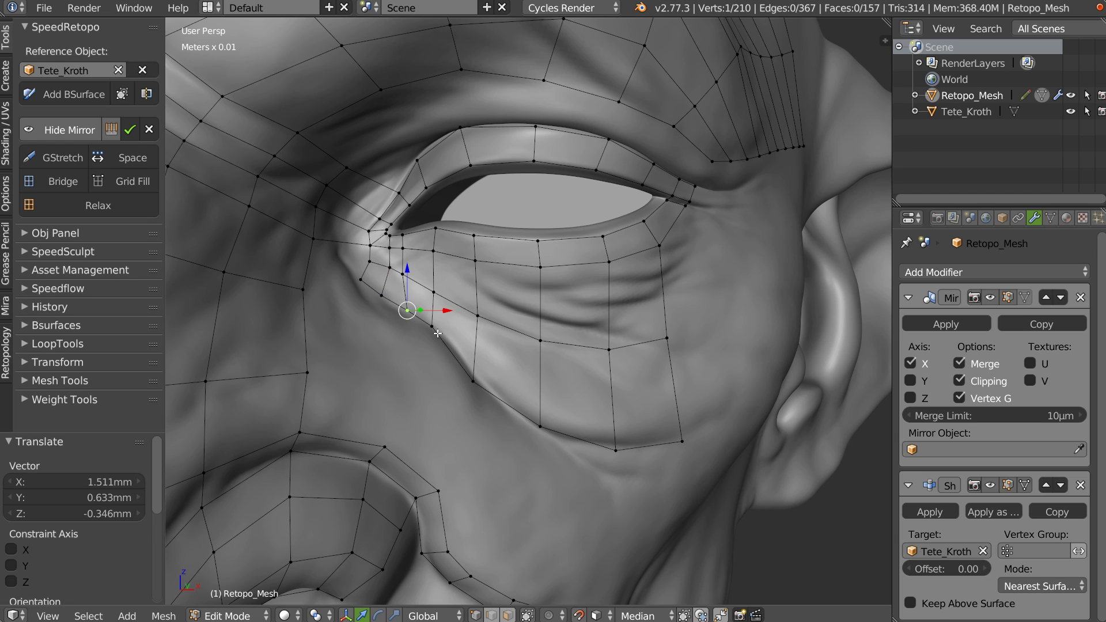
pyautogui.moveTo(372, 261); pyautogui.dragTo(346, 273, button='right')
pyautogui.moveTo(389, 292); pyautogui.dragTo(344, 289, button='middle')
# Fill a face between the side of the nose and the under-eye patch at the inner eye corner
pyautogui.rightClick(375, 250)
pyautogui.keyDown('shift'); pyautogui.rightClick(371, 262); pyautogui.keyUp('shift')
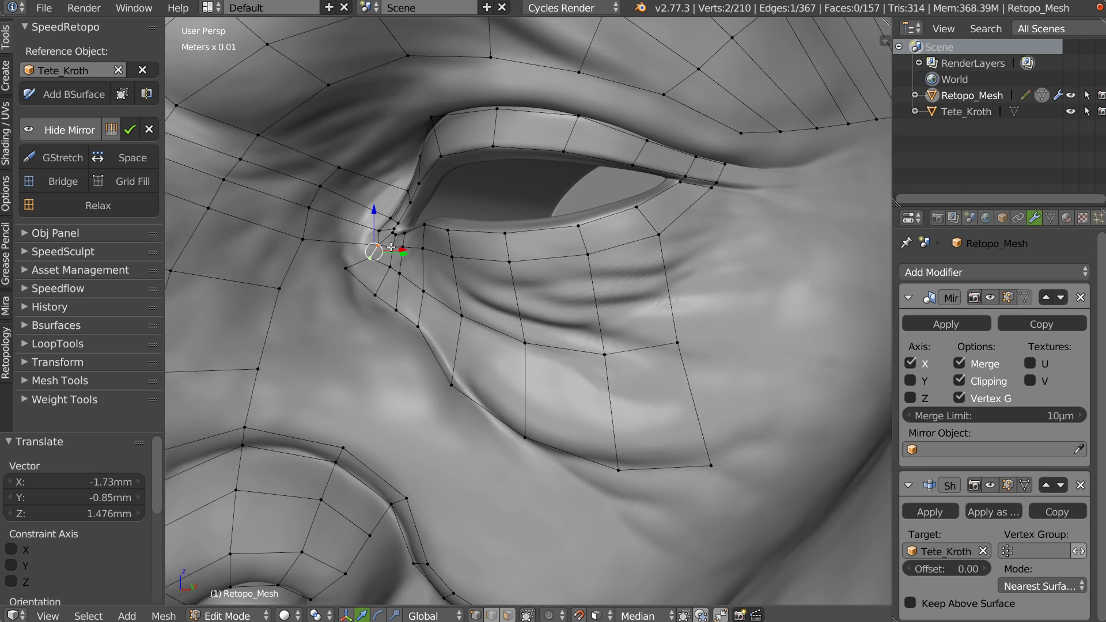
pyautogui.press('f')
pyautogui.rightClick(302, 247)
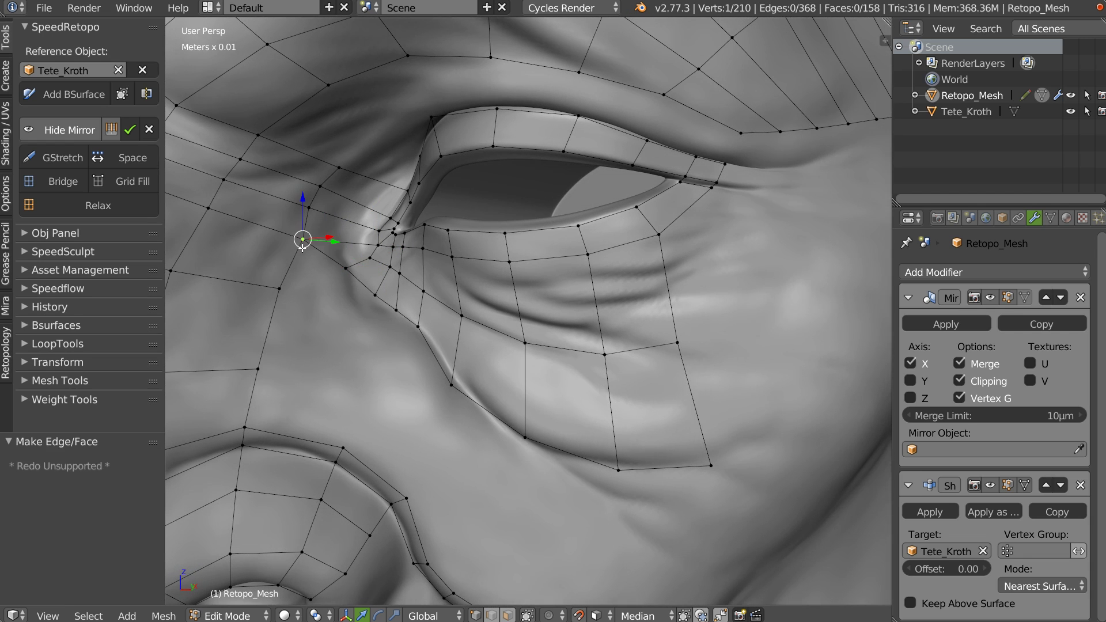
pyautogui.moveTo(337, 307); pyautogui.dragTo(359, 307, button='middle')
pyautogui.moveTo(453, 294); pyautogui.dragTo(447, 283, button='middle')
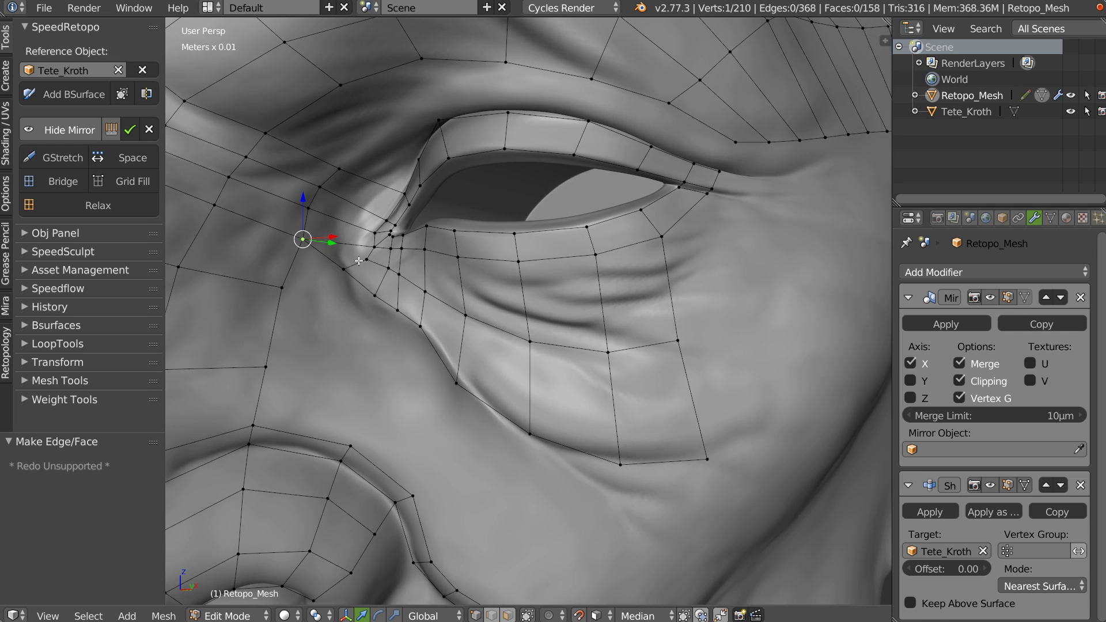
# Reposition the outer vertices of the under-eye patch, including its lower outer corner, to even out the faces
pyautogui.scroll(-3, 501, 251)
pyautogui.moveTo(577, 210); pyautogui.dragTo(546, 230, button='middle')
pyautogui.rightClick(472, 306)
pyautogui.moveTo(472, 305); pyautogui.dragTo(472, 307, button='right')
pyautogui.keyDown('shift'); pyautogui.moveTo(596, 258); pyautogui.dragTo(570, 263, button='middle'); pyautogui.keyUp('shift')
pyautogui.moveTo(559, 300); pyautogui.dragTo(567, 305, button='right')
pyautogui.moveTo(583, 365); pyautogui.dragTo(596, 364, button='right')
pyautogui.keyDown('shift'); pyautogui.moveTo(596, 364); pyautogui.dragTo(535, 351, button='middle'); pyautogui.keyUp('shift')
pyautogui.scroll(1, 544, 294)
# Add a face extending outwards from the outer eye corner and adjust the neighbouring outer vertices of the under-eye patch
pyautogui.rightClick(481, 205)
pyautogui.press('f')
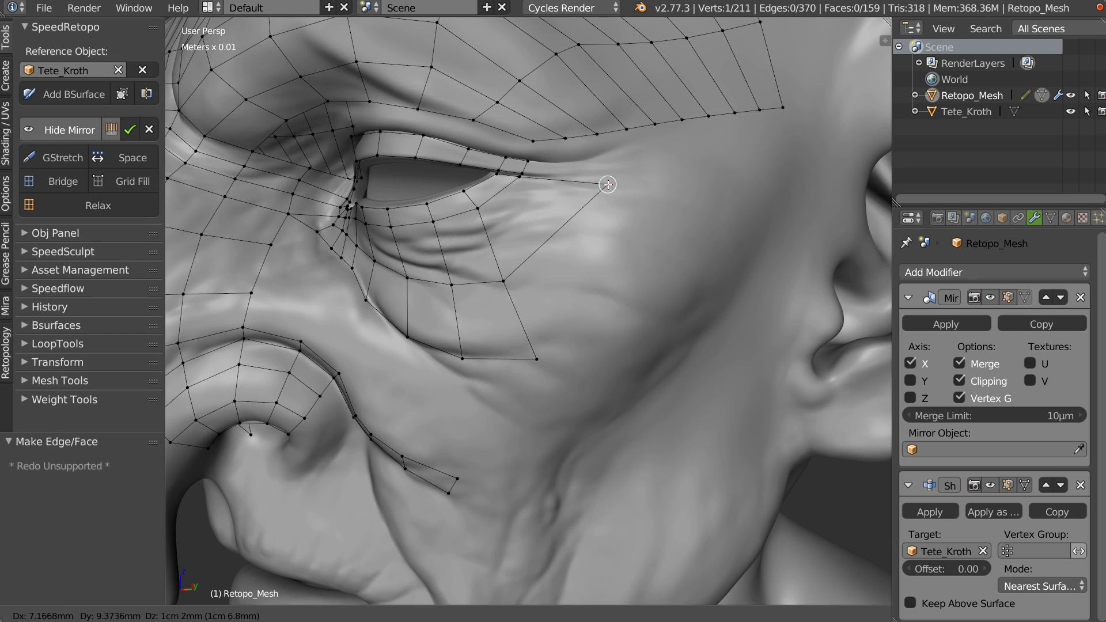
pyautogui.click(614, 183)
pyautogui.moveTo(509, 280); pyautogui.dragTo(536, 258, button='right')
pyautogui.moveTo(535, 366)
pyautogui.mouseDown(button='right')
pyautogui.moveTo(567, 364)
pyautogui.moveTo(554, 357)
pyautogui.mouseUp(button='right')
# Add another face at the outer end of the under-eye patch towards the ear and adjust its outer vertices
pyautogui.rightClick(534, 266)
pyautogui.press('f')
pyautogui.click(688, 268)
pyautogui.moveTo(616, 185)
pyautogui.mouseDown(button='right')
pyautogui.moveTo(592, 217)
pyautogui.moveTo(612, 188)
pyautogui.mouseUp(button='right')
pyautogui.moveTo(683, 272); pyautogui.dragTo(698, 251, button='right')
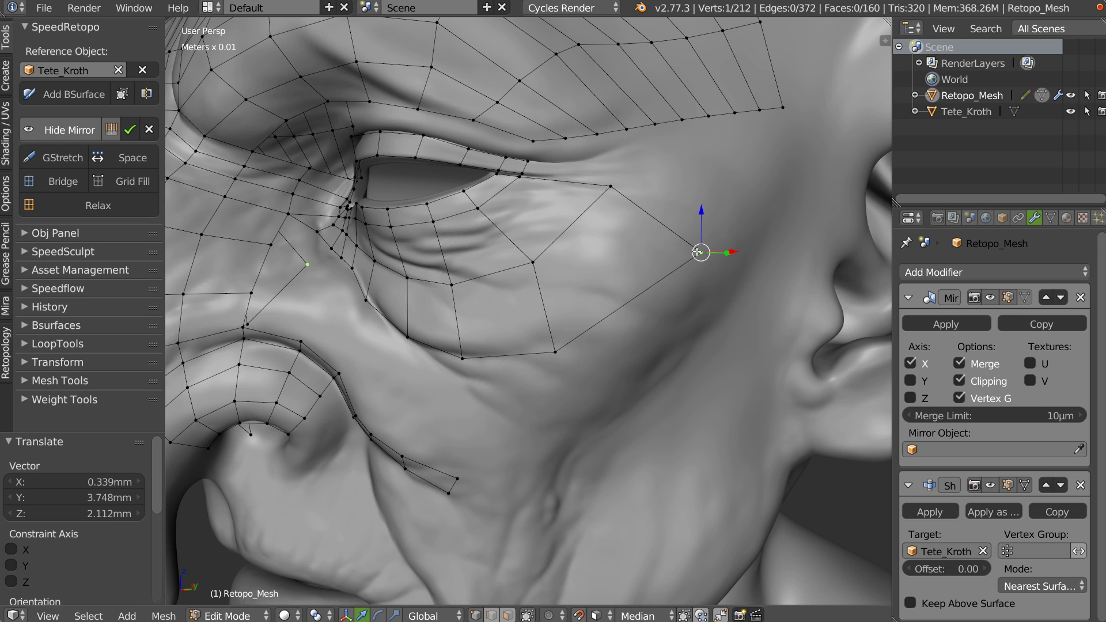
# Add a centred loop cut through the outer under-eye faces and move a nearby lower eyelid vertex
pyautogui.hotkey('ctrl', 'r')
pyautogui.click(570, 230)
pyautogui.rightClick(570, 230)
pyautogui.rightClick(468, 217)
pyautogui.moveTo(468, 216); pyautogui.dragTo(456, 221, button='right')
pyautogui.moveTo(457, 221); pyautogui.dragTo(411, 229, button='middle')
# Select the edge path along the lower eyelid rim and space its vertices evenly
pyautogui.rightClick(262, 183)
pyautogui.keyDown('ctrl'); pyautogui.rightClick(485, 153); pyautogui.keyUp('ctrl')
pyautogui.press('w')
pyautogui.click(578, 178)
pyautogui.moveTo(412, 181); pyautogui.dragTo(398, 167, button='middle')
# Reposition individual vertices across the lower eyelid and under-eye patch to even out the face spacing
pyautogui.moveTo(344, 223); pyautogui.dragTo(332, 223, button='right')
pyautogui.moveTo(419, 223); pyautogui.dragTo(389, 231, button='right')
pyautogui.moveTo(467, 214); pyautogui.dragTo(451, 222, button='right')
pyautogui.moveTo(494, 186); pyautogui.dragTo(495, 196, button='right')
pyautogui.moveTo(535, 279); pyautogui.dragTo(507, 298, button='right')
pyautogui.moveTo(425, 307); pyautogui.dragTo(335, 301, button='right')
pyautogui.moveTo(352, 382); pyautogui.dragTo(329, 373, button='right')
pyautogui.moveTo(434, 409); pyautogui.dragTo(411, 407, button='right')
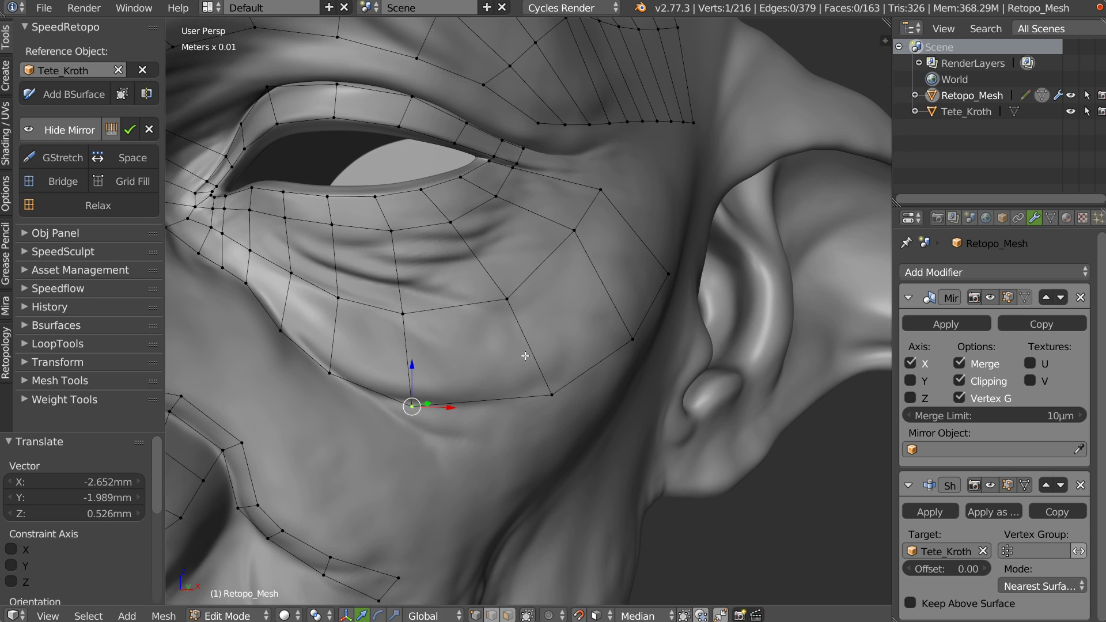
# Reposition the outer under-eye vertices between the eye corner and the cheek edge to balance the larger faces
pyautogui.moveTo(524, 356); pyautogui.dragTo(494, 349, button='middle')
pyautogui.moveTo(507, 298); pyautogui.dragTo(497, 302, button='right')
pyautogui.moveTo(613, 217); pyautogui.dragTo(572, 216, button='middle')
pyautogui.moveTo(595, 221); pyautogui.dragTo(581, 241, button='right')
pyautogui.moveTo(689, 347); pyautogui.dragTo(707, 347, button='right')
pyautogui.moveTo(643, 172); pyautogui.dragTo(621, 179, button='right')
pyautogui.scroll(-5, 622, 179)
pyautogui.moveTo(621, 180); pyautogui.dragTo(665, 193, button='middle')
pyautogui.scroll(1, 520, 231)
pyautogui.moveTo(521, 232); pyautogui.dragTo(540, 261, button='middle')
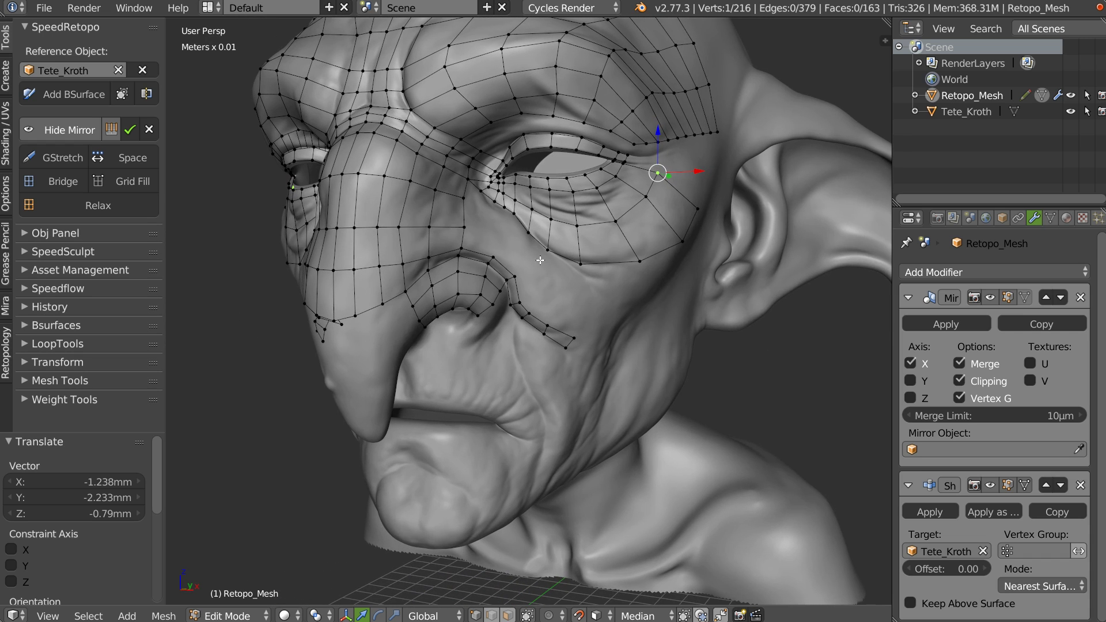
# Disable the LoopTools add-on in the user preferences and inspect the SpeedRetopo pie menu without it
pyautogui.keyDown('shift'); pyautogui.rightClick(556, 279); pyautogui.keyUp('shift')
pyautogui.click(529, 369)
pyautogui.click(44, 8)
pyautogui.click(115, 204)
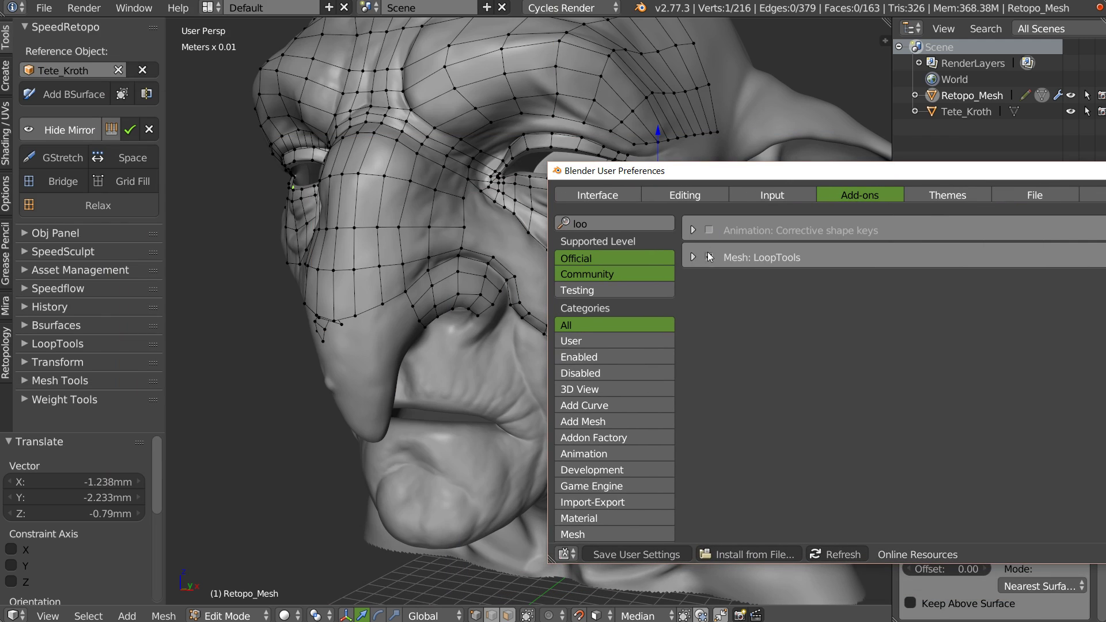
pyautogui.click(709, 257)
pyautogui.rightClick(377, 263)
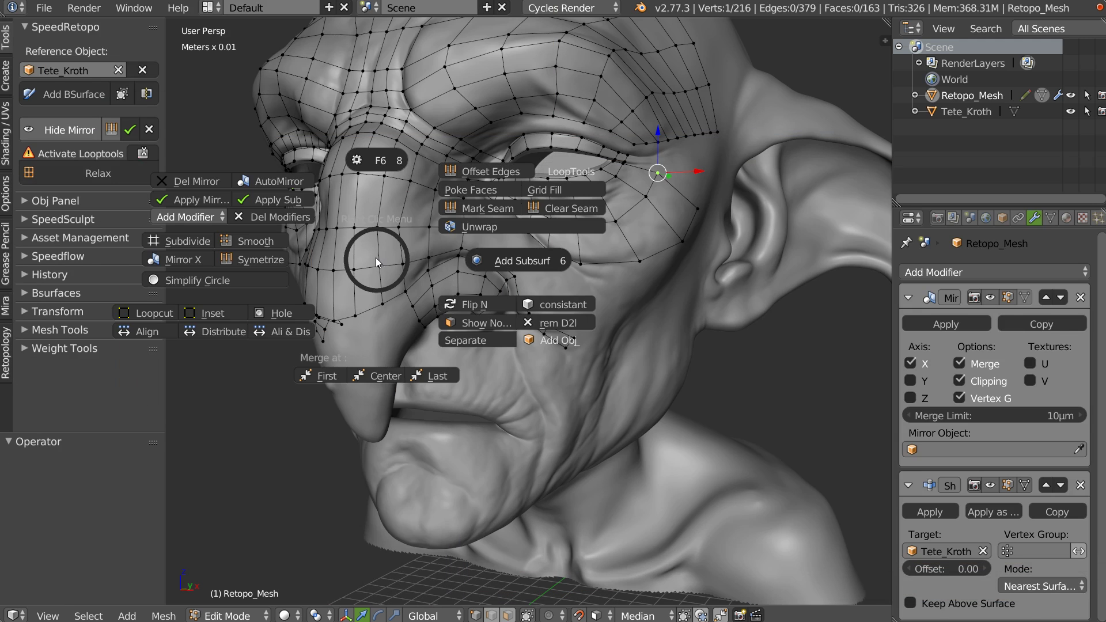
pyautogui.press('Escape')
pyautogui.keyDown('shift'); pyautogui.rightClick(442, 280); pyautogui.keyUp('shift')
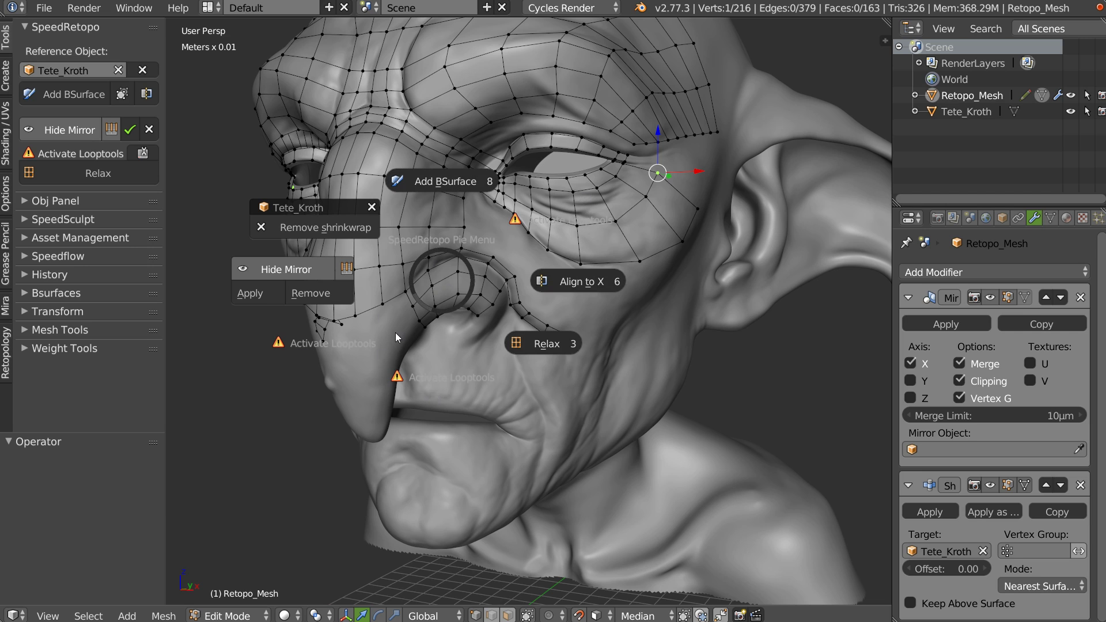
pyautogui.press('Escape')
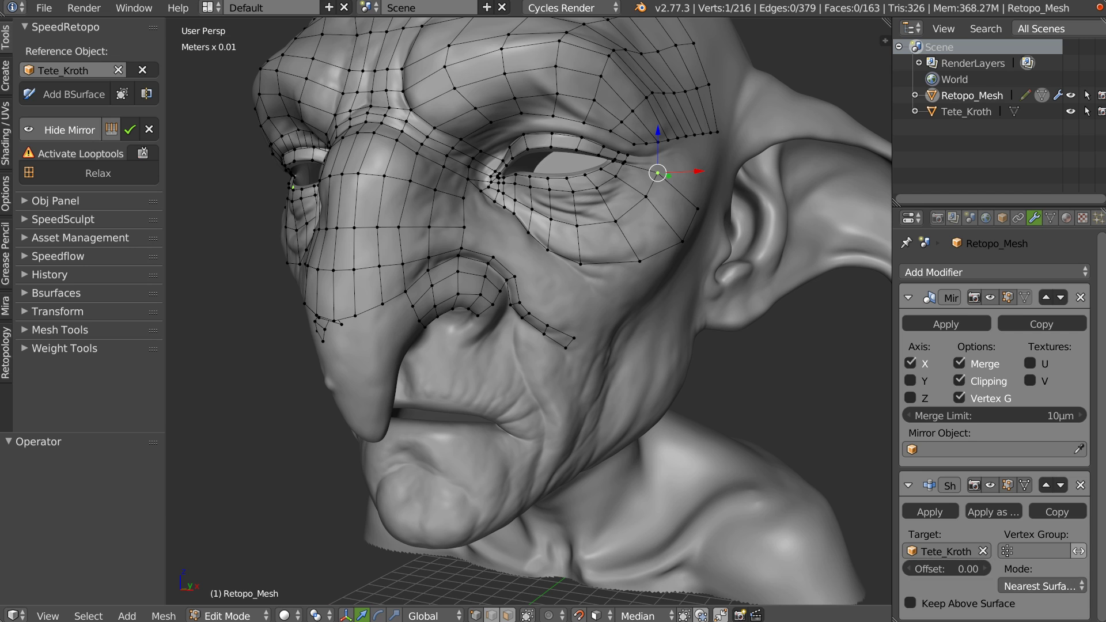
# Re-enable the LoopTools add-on and view its tools in the SpeedRetopo pie menu
pyautogui.hotkey('ctrl', 'alt', 'u')
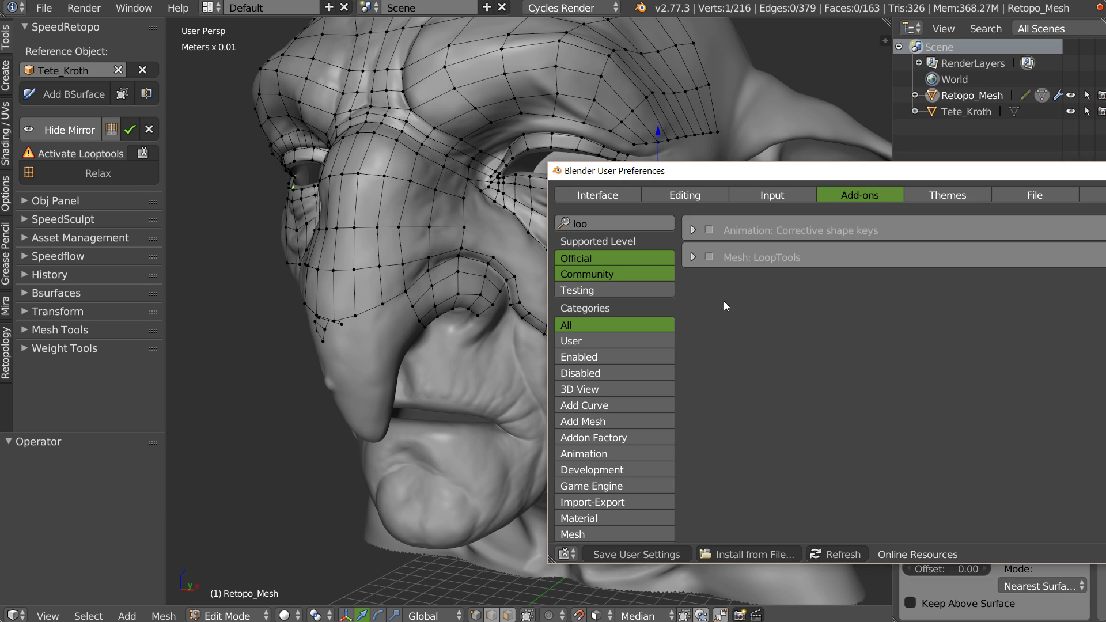
pyautogui.click(708, 256)
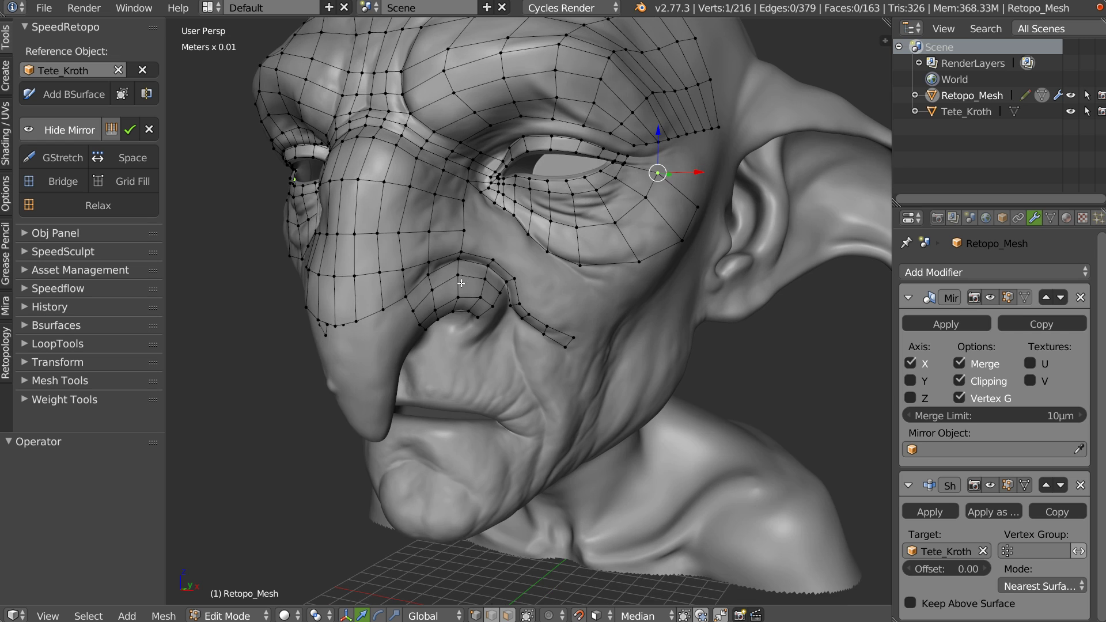
pyautogui.hotkey('shift', 'w')
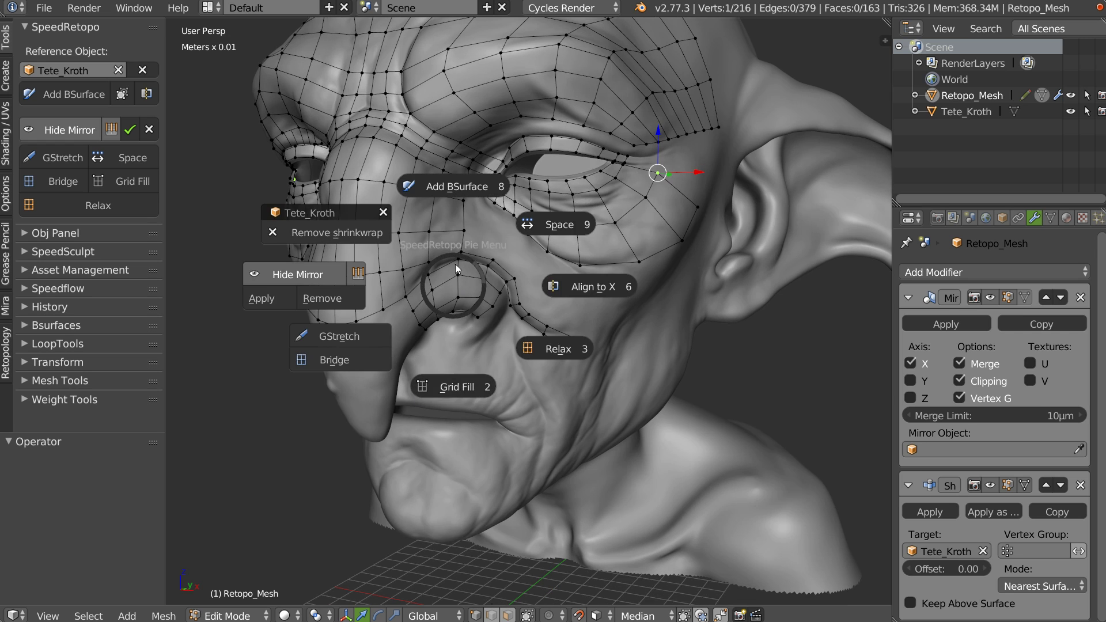
pyautogui.press('Escape')
# Select the upper border edge loop of the forehead and apply LoopTools Relax to it
pyautogui.keyDown('shift'); pyautogui.moveTo(452, 247); pyautogui.dragTo(474, 242, button='middle'); pyautogui.keyUp('shift')
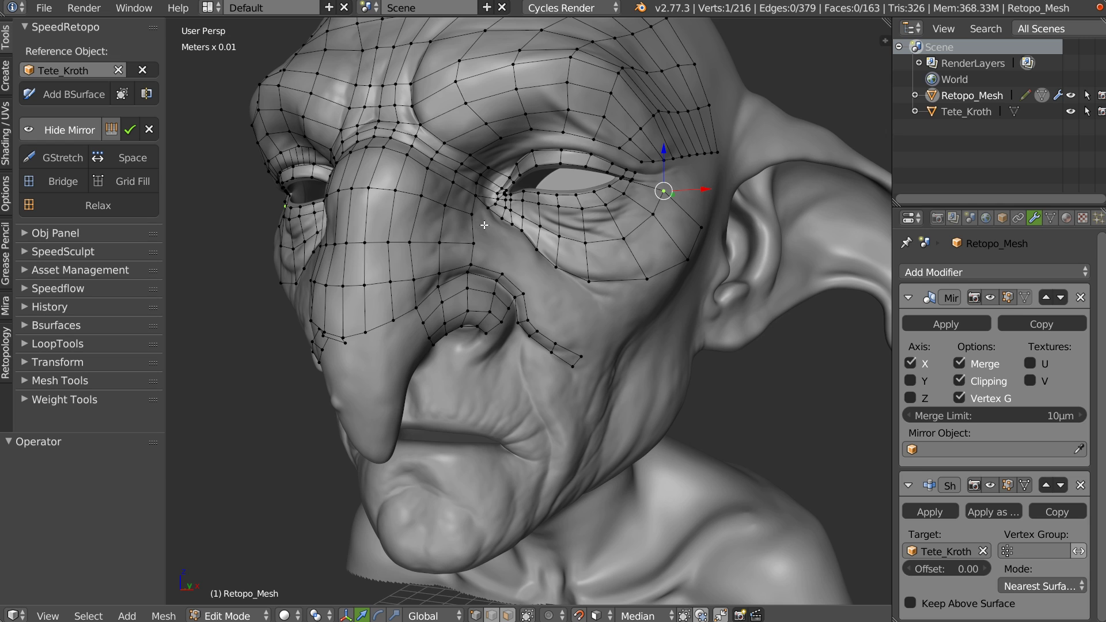
pyautogui.moveTo(468, 279); pyautogui.dragTo(466, 274, button='middle')
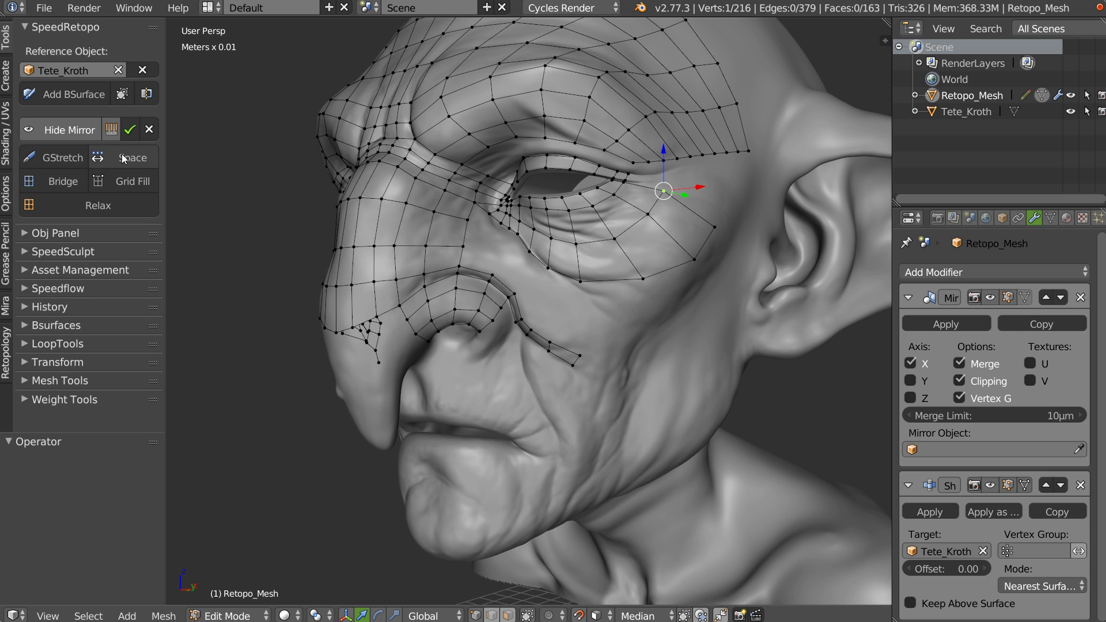
pyautogui.moveTo(527, 164); pyautogui.dragTo(475, 268, button='middle')
pyautogui.keyDown('alt'); pyautogui.rightClick(438, 176); pyautogui.keyUp('alt')
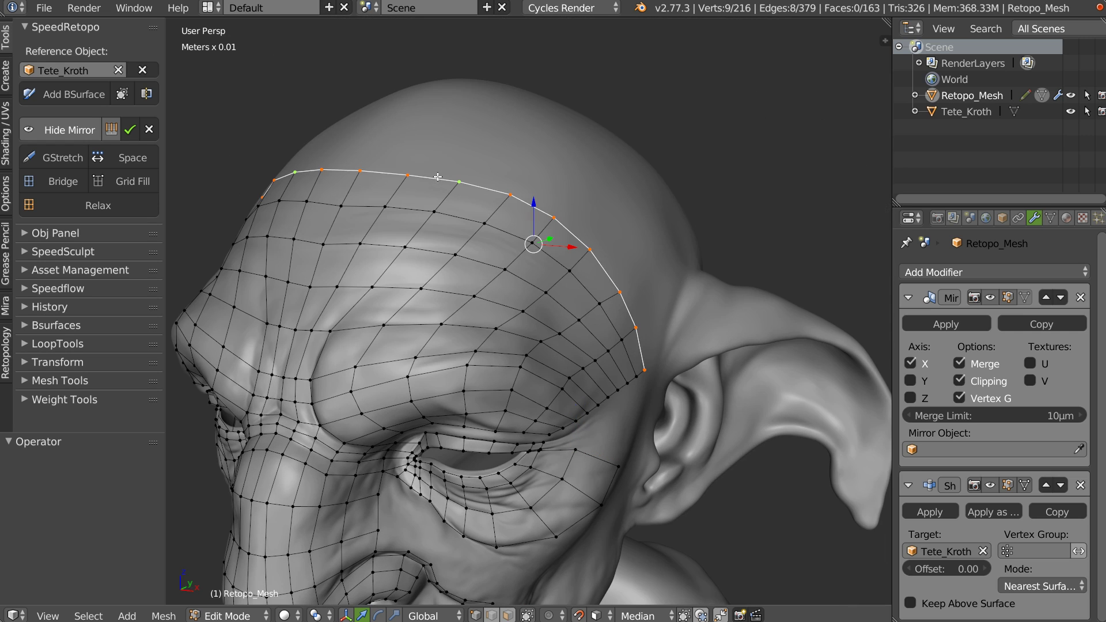
pyautogui.rightClick(527, 198)
pyautogui.moveTo(703, 112)
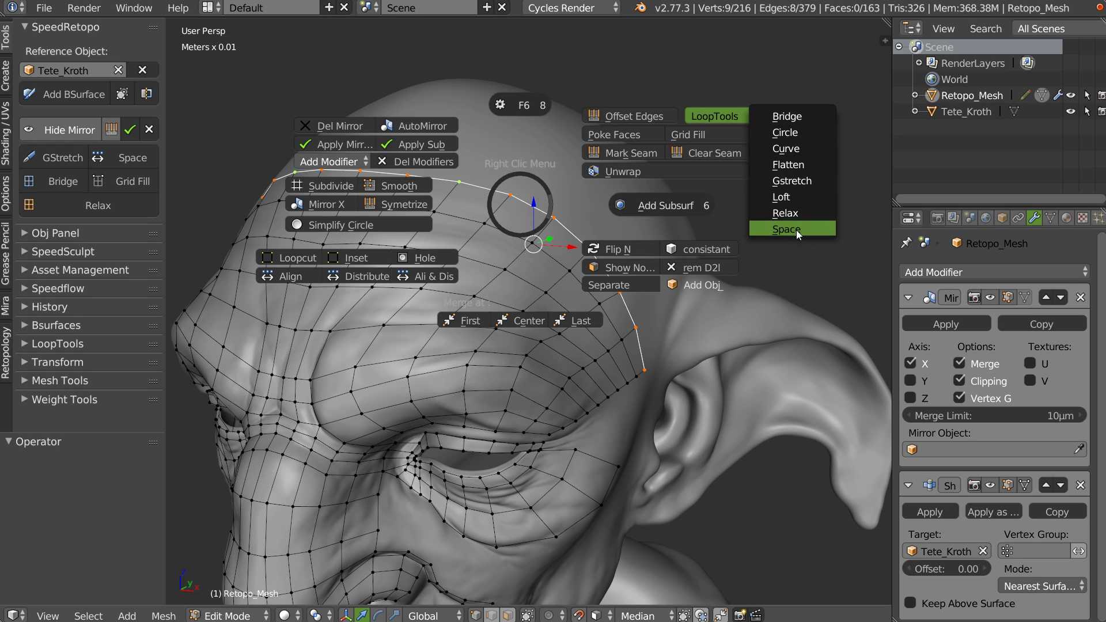
pyautogui.click(786, 212)
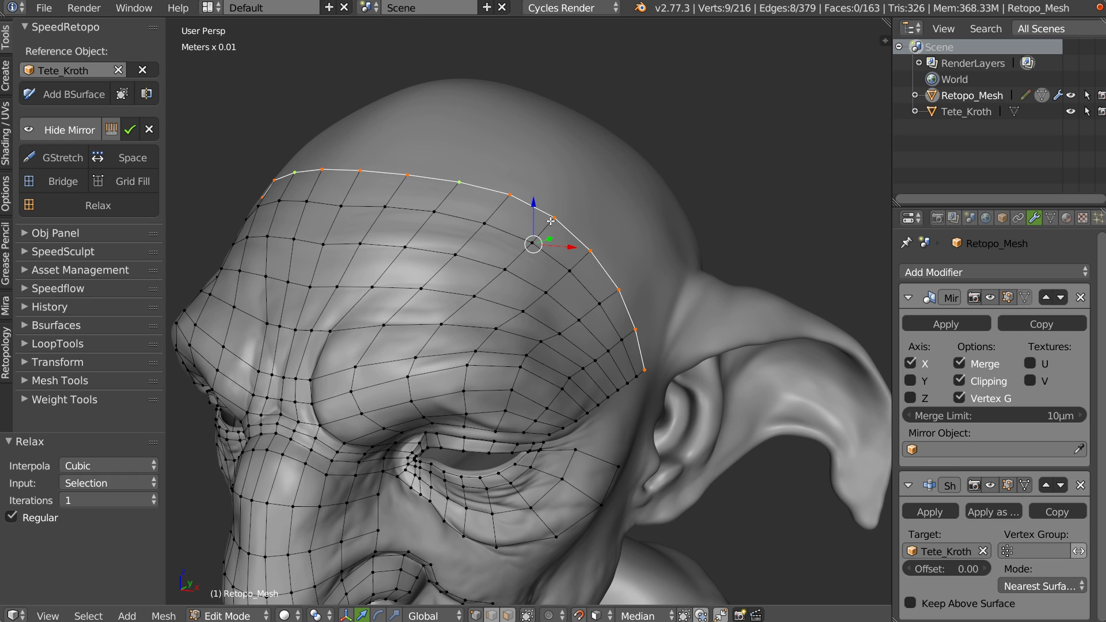
# Select the horizontal edge loop running across the brow and apply LoopTools Relax to it
pyautogui.keyDown('shift'); pyautogui.moveTo(523, 313); pyautogui.dragTo(524, 269, button='middle'); pyautogui.keyUp('shift')
pyautogui.keyDown('alt'); pyautogui.click(480, 303); pyautogui.keyUp('alt')
pyautogui.rightClick(480, 304)
pyautogui.click(668, 218)
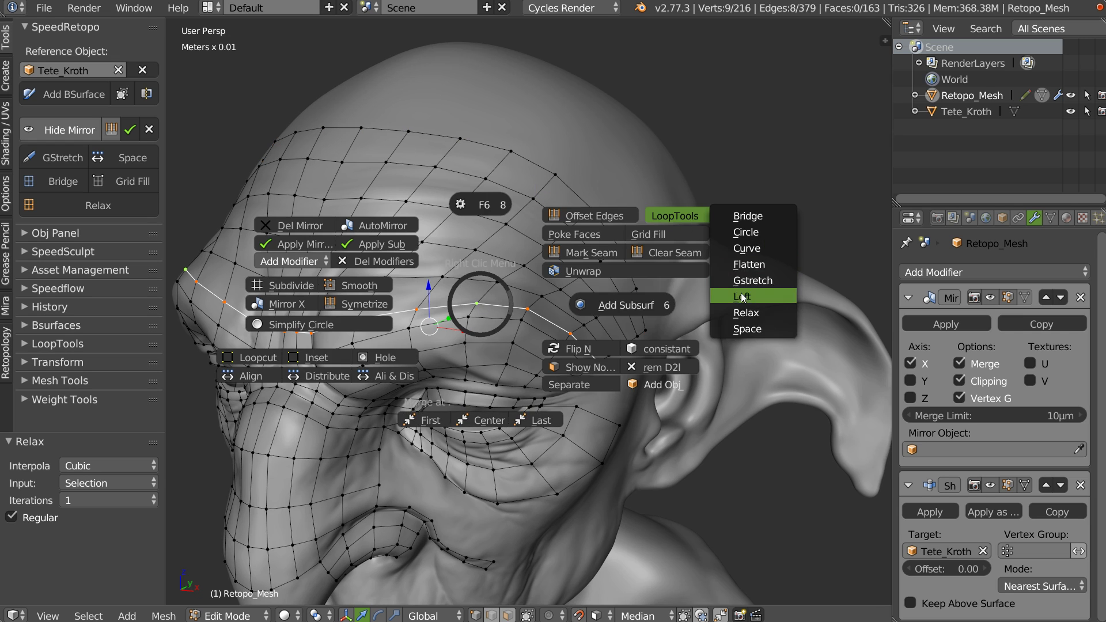
pyautogui.click(751, 312)
pyautogui.moveTo(515, 287); pyautogui.dragTo(510, 285, button='middle')
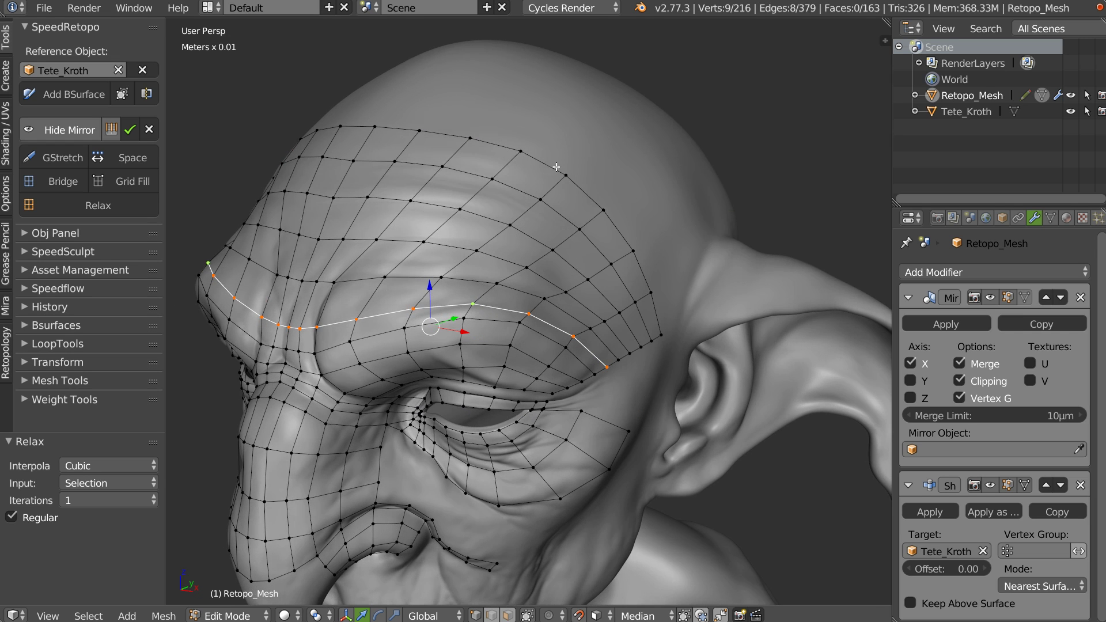
# Add a single loop cut running from the inner brow up through the forehead
pyautogui.moveTo(371, 322); pyautogui.dragTo(439, 206, button='middle')
pyautogui.hotkey('ctrl', 'r')
pyautogui.click(426, 249)
pyautogui.click(425, 257)
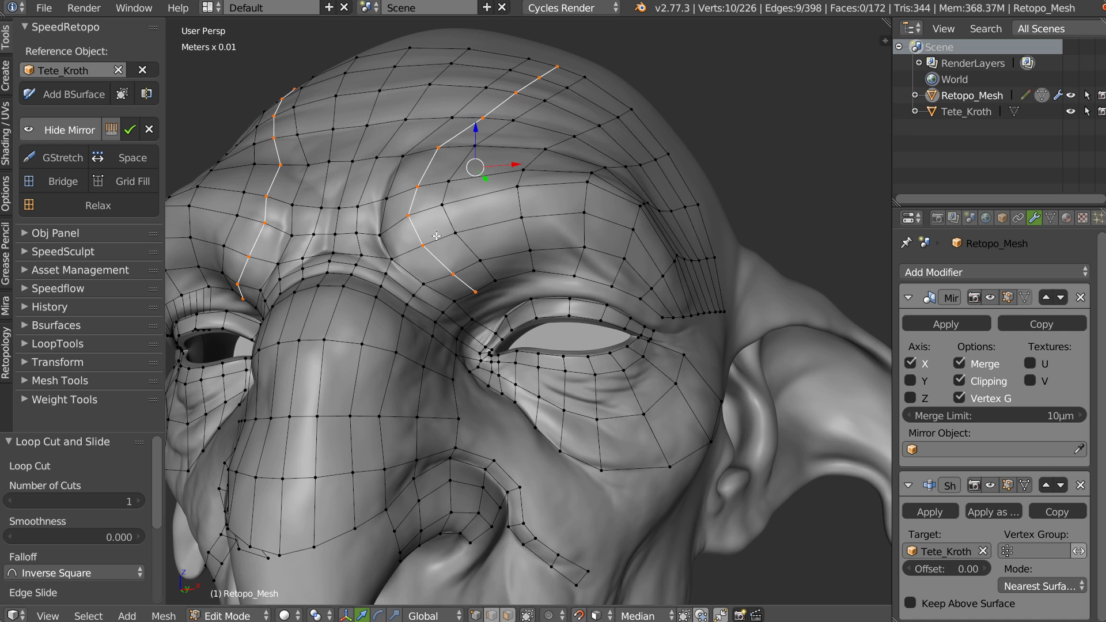
# Select the forehead's upper border edge loop and space its vertices evenly
pyautogui.moveTo(425, 258); pyautogui.dragTo(455, 283, button='middle')
pyautogui.keyDown('shift'); pyautogui.moveTo(436, 197); pyautogui.dragTo(437, 307, button='middle'); pyautogui.keyUp('shift')
pyautogui.keyDown('alt'); pyautogui.click(474, 103); pyautogui.keyUp('alt')
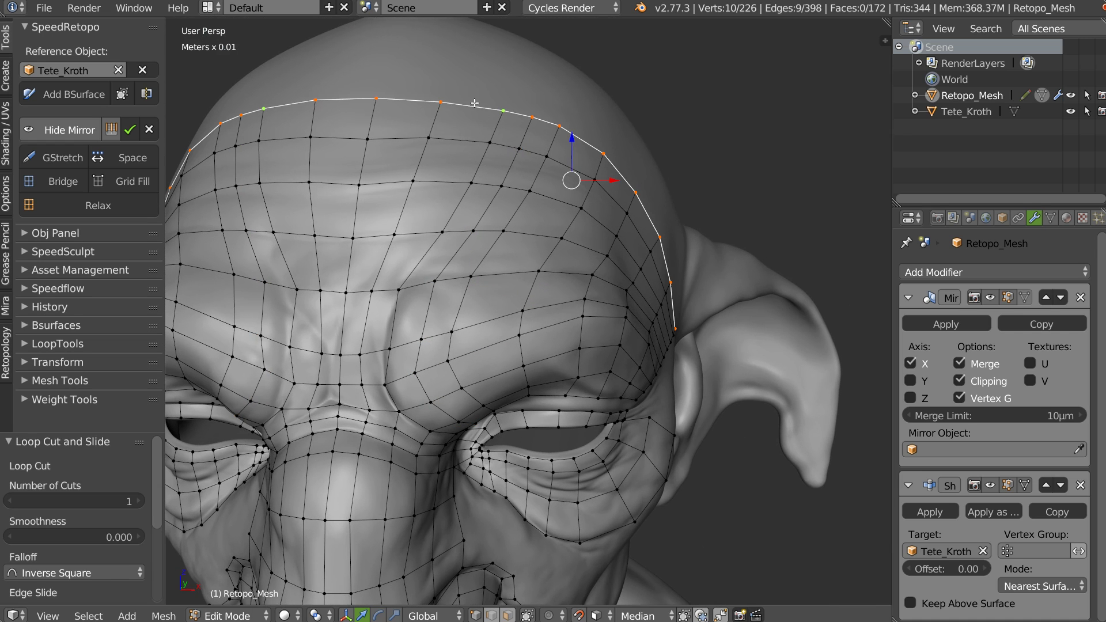
pyautogui.click(132, 158)
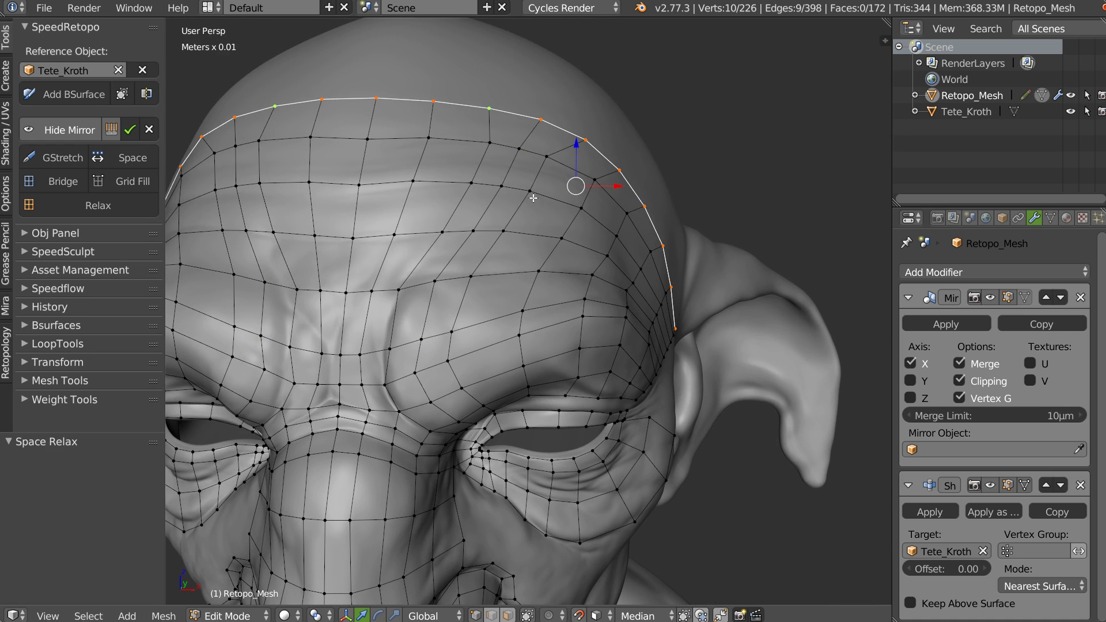
# Select the forehead face region from the centre line to above the outer eye and relax it
pyautogui.moveTo(534, 199); pyautogui.dragTo(511, 199, button='middle')
pyautogui.press('3')
pyautogui.click(385, 120)
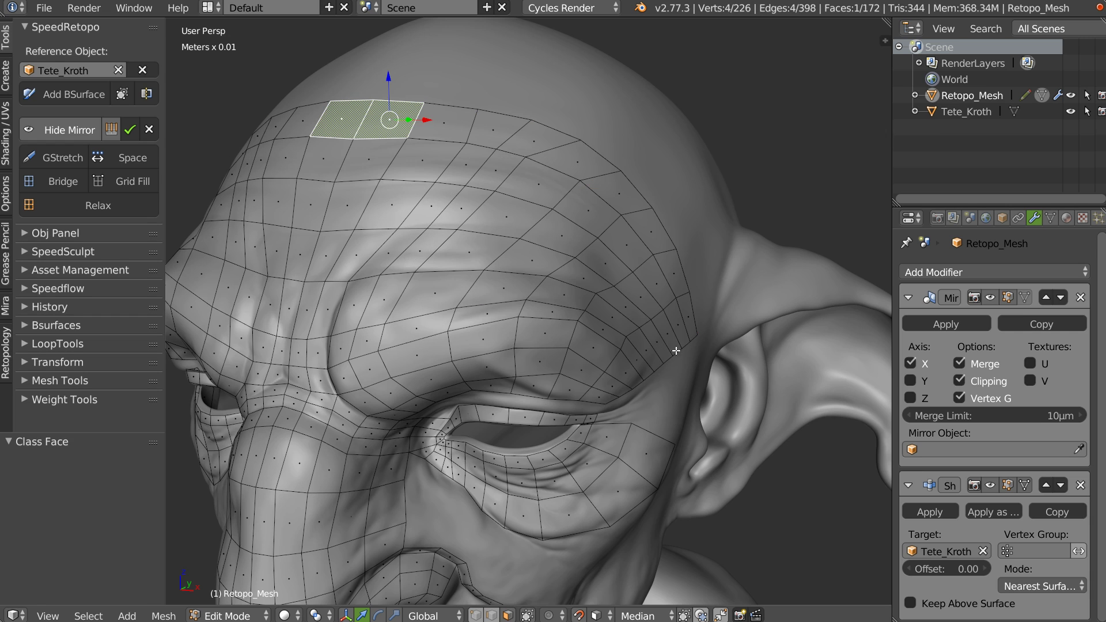
pyautogui.keyDown('ctrl'); pyautogui.click(666, 313); pyautogui.keyUp('ctrl')
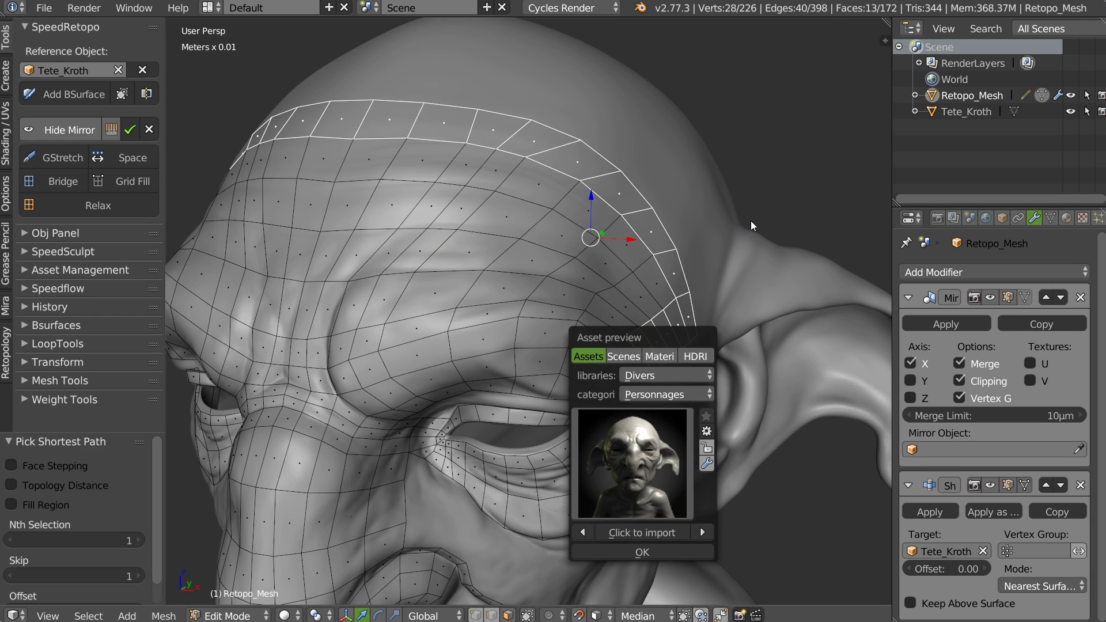
pyautogui.click(394, 134)
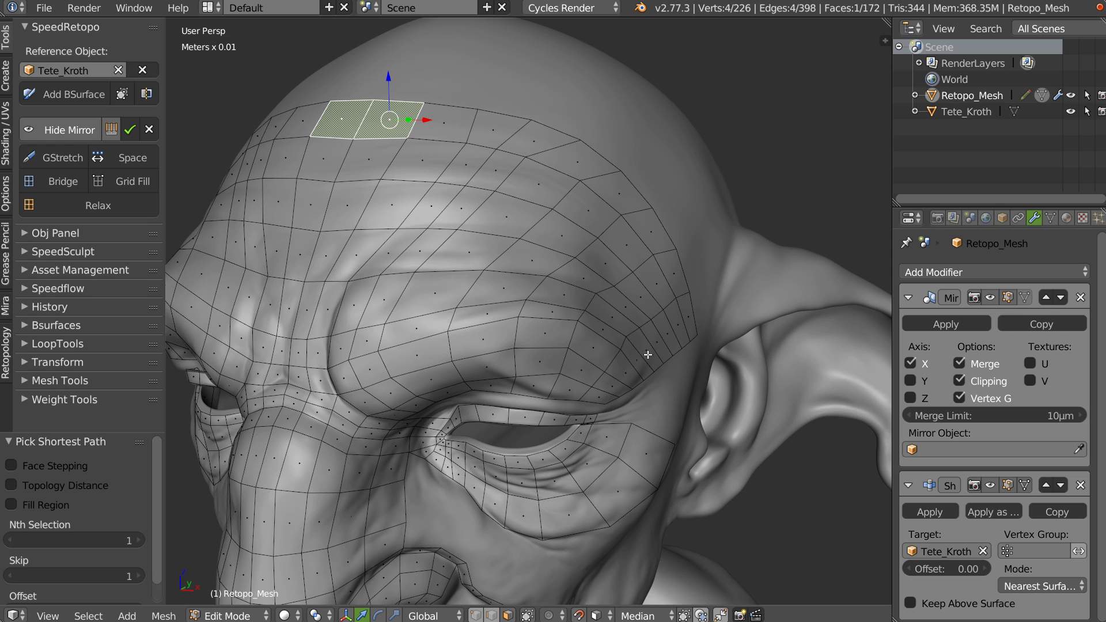
pyautogui.keyDown('ctrl'); pyautogui.keyDown('shift'); pyautogui.click(647, 355); pyautogui.keyUp('shift'); pyautogui.keyUp('ctrl')
pyautogui.moveTo(617, 337); pyautogui.dragTo(588, 332, button='middle')
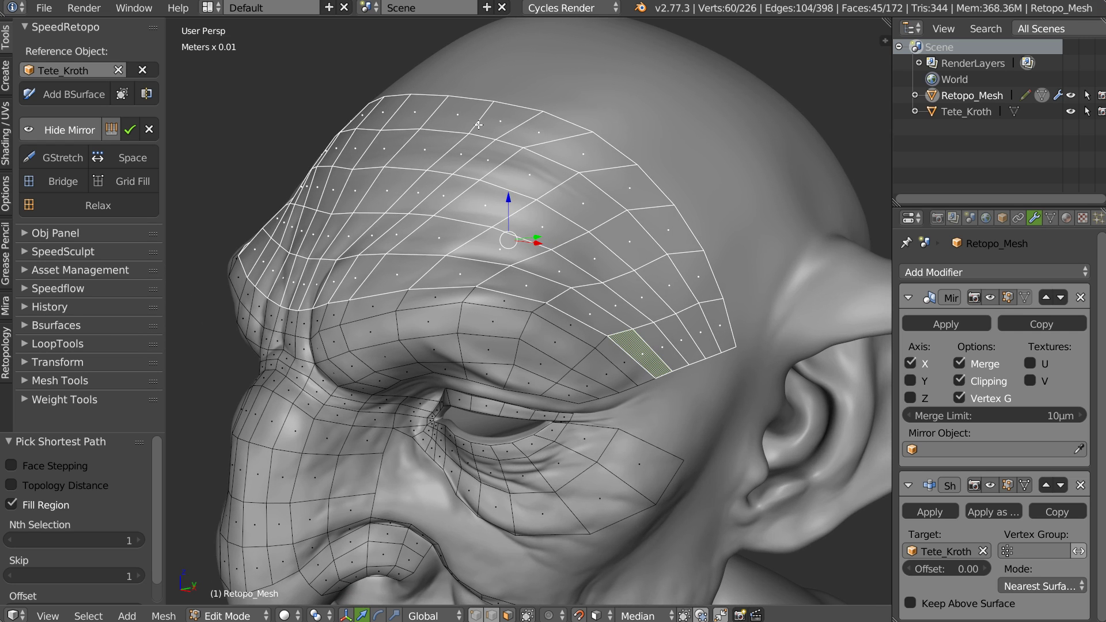
pyautogui.click(122, 203)
# Return to vertex selection and reposition individual vertices along the inner brow to follow the ridge
pyautogui.moveTo(410, 210); pyautogui.dragTo(397, 315, button='middle')
pyautogui.press('Tab')
pyautogui.moveTo(327, 353); pyautogui.dragTo(326, 333, button='right')
pyautogui.moveTo(306, 354); pyautogui.dragTo(384, 322, button='right')
pyautogui.moveTo(413, 332); pyautogui.dragTo(486, 300, button='right')
pyautogui.moveTo(395, 360); pyautogui.dragTo(390, 340, button='middle')
pyautogui.moveTo(346, 380); pyautogui.dragTo(302, 364, button='right')
pyautogui.moveTo(377, 366); pyautogui.dragTo(420, 345, button='right')
# Adjust individual vertices on the brow bulge above the eye to even out the edge flow
pyautogui.moveTo(423, 355); pyautogui.dragTo(433, 323, button='middle')
pyautogui.moveTo(426, 377); pyautogui.dragTo(466, 426, button='right')
pyautogui.moveTo(419, 345); pyautogui.dragTo(435, 340, button='right')
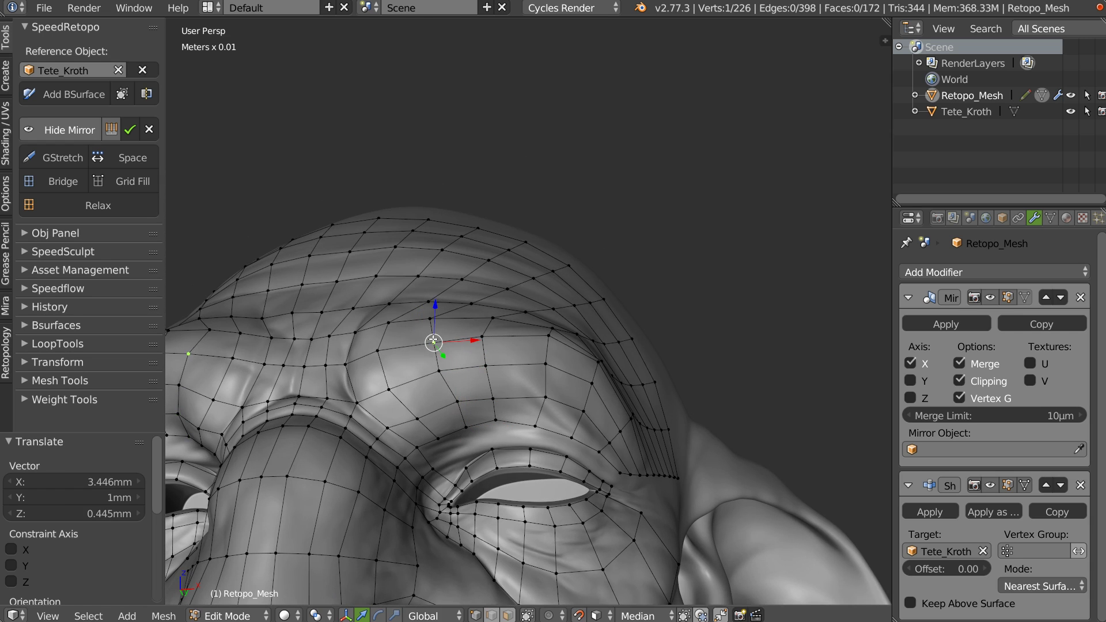
pyautogui.moveTo(434, 337); pyautogui.dragTo(428, 361, button='middle')
pyautogui.moveTo(439, 343); pyautogui.dragTo(440, 300, button='right')
pyautogui.moveTo(529, 315); pyautogui.dragTo(506, 316, button='middle')
pyautogui.moveTo(479, 332); pyautogui.dragTo(483, 326, button='right')
pyautogui.moveTo(596, 310); pyautogui.dragTo(562, 301, button='middle')
pyautogui.scroll(-2, 563, 302)
pyautogui.keyDown('shift'); pyautogui.moveTo(493, 380); pyautogui.dragTo(452, 337, button='middle'); pyautogui.keyUp('shift')
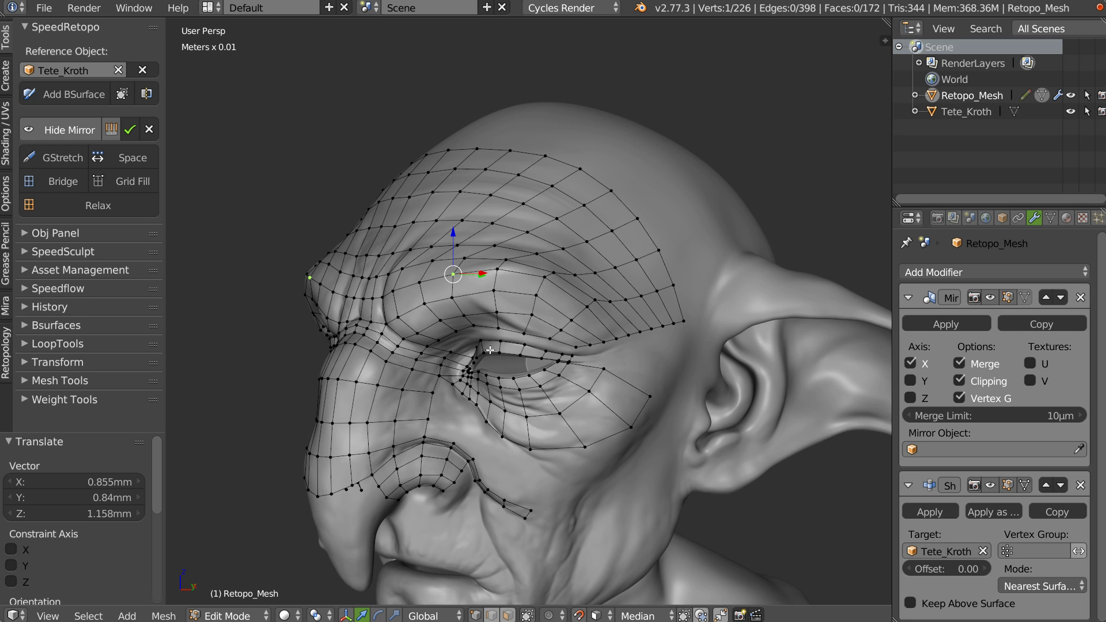
# Toggle the retopology mesh's X-Ray and wire display options and compare how the mesh reads over the sculpt
pyautogui.press('z')
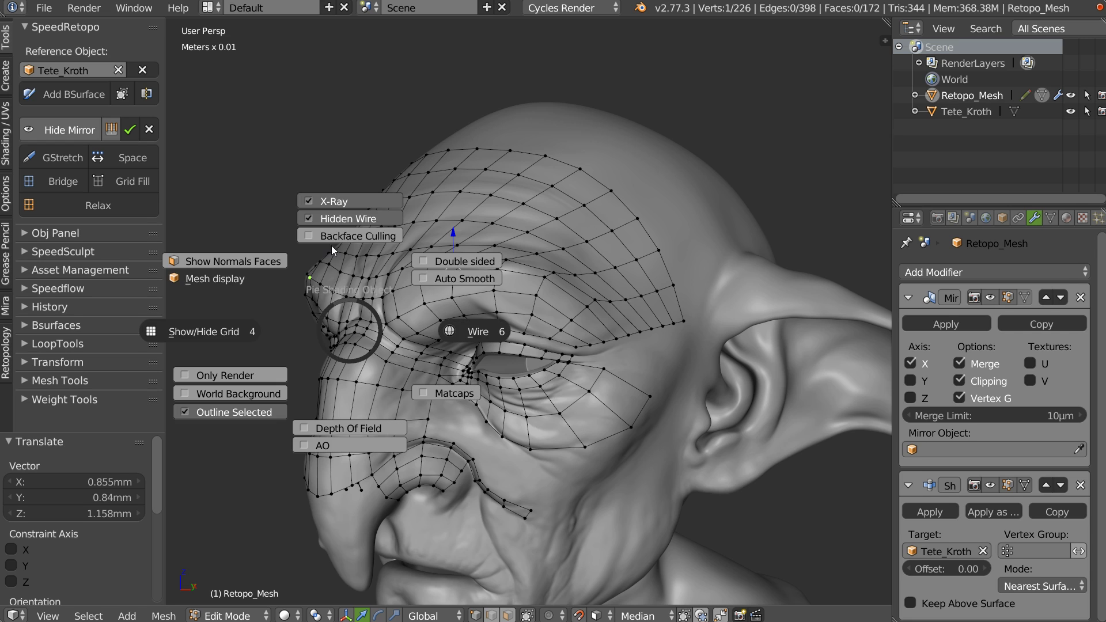
pyautogui.click(312, 200)
pyautogui.press('z')
pyautogui.click(379, 185)
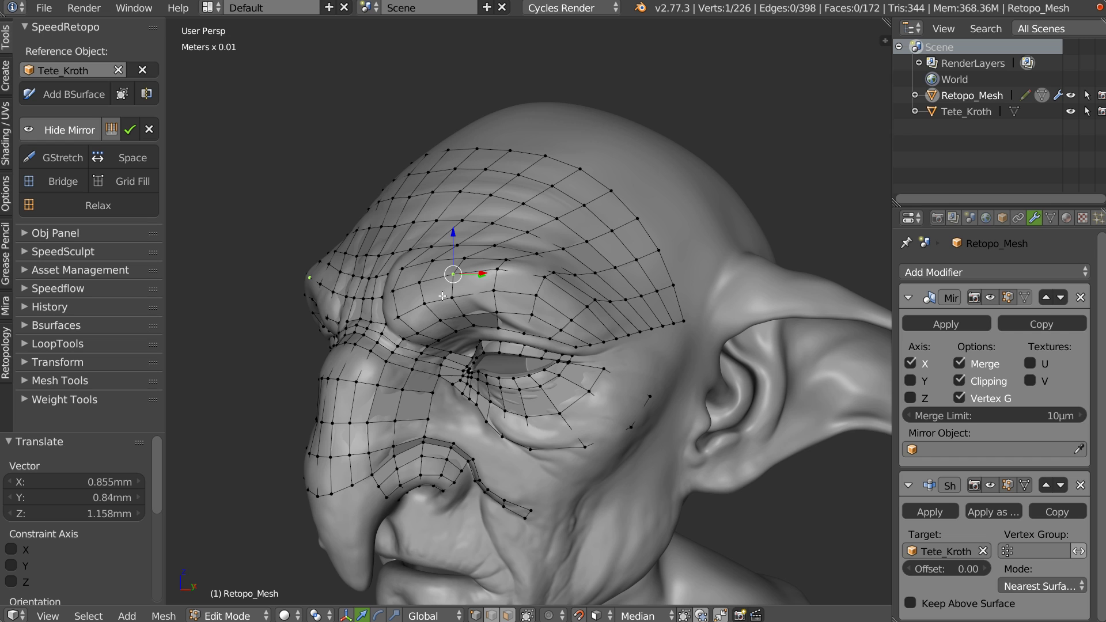
pyautogui.press('z')
pyautogui.click(410, 199)
pyautogui.press('z')
pyautogui.click(402, 200)
pyautogui.moveTo(402, 200)
pyautogui.mouseDown(button='middle')
pyautogui.moveTo(424, 323)
pyautogui.moveTo(543, 199)
pyautogui.mouseUp(button='middle')
pyautogui.moveTo(515, 276)
pyautogui.mouseDown(button='middle')
pyautogui.moveTo(581, 271)
pyautogui.moveTo(512, 279)
pyautogui.mouseUp(button='middle')
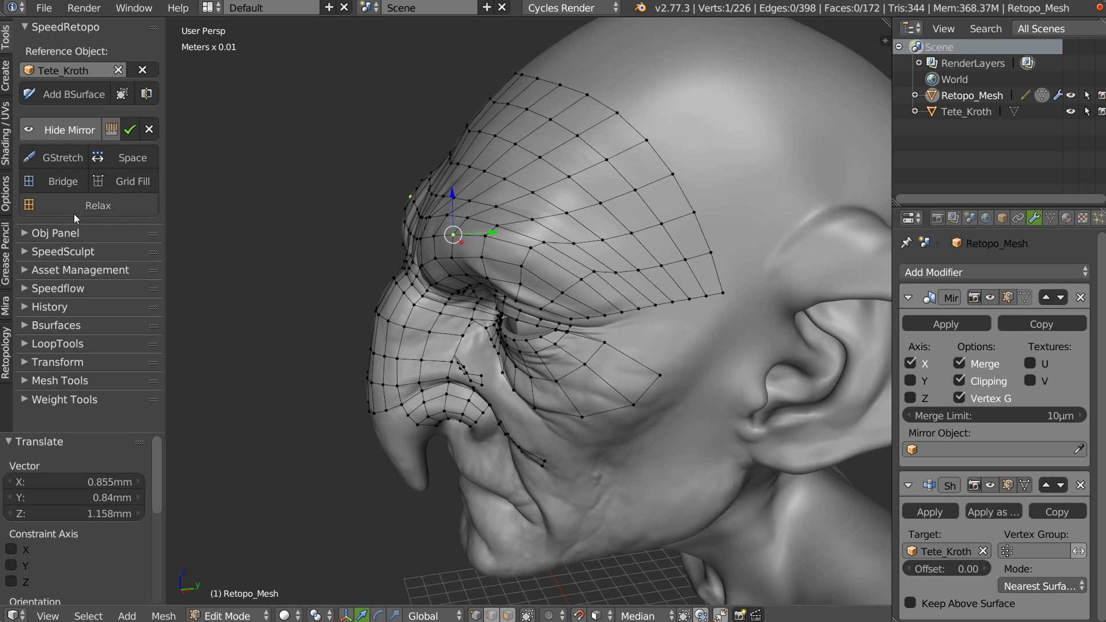
# Reposition four vertices on the side of the brow from a near-profile view
pyautogui.moveTo(505, 285); pyautogui.dragTo(545, 259, button='middle')
pyautogui.scroll(3, 544, 259)
pyautogui.moveTo(547, 217); pyautogui.dragTo(590, 219, button='right')
pyautogui.moveTo(532, 250); pyautogui.dragTo(544, 254, button='right')
pyautogui.moveTo(648, 261); pyautogui.dragTo(631, 277, button='right')
pyautogui.moveTo(600, 295); pyautogui.dragTo(604, 297, button='right')
# Switch to Object Mode and apply smooth shading to the retopology mesh
pyautogui.moveTo(443, 274); pyautogui.dragTo(556, 252, button='middle')
pyautogui.scroll(-3, 513, 234)
pyautogui.press('Tab')
pyautogui.moveTo(488, 222); pyautogui.dragTo(513, 233, button='middle')
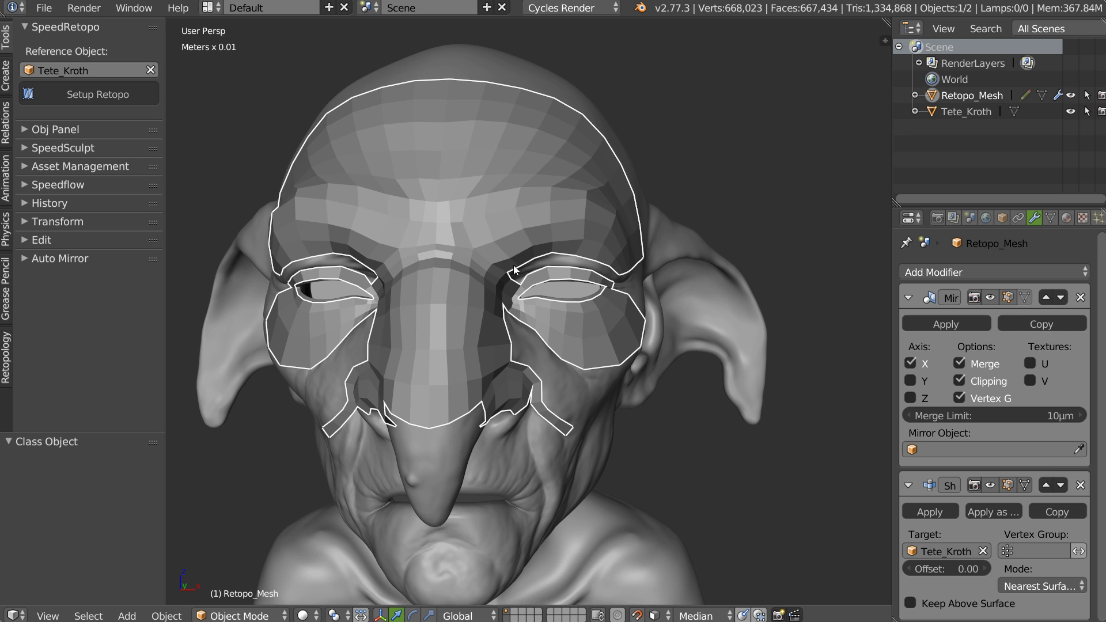
pyautogui.hotkey('shift', 'z')
pyautogui.click(419, 339)
pyautogui.moveTo(535, 294); pyautogui.dragTo(507, 291, button='middle')
# Add a Multiresolution modifier to Retopo_Mesh and place it above the Mirror and Shrinkwrap modifiers
pyautogui.click(962, 273)
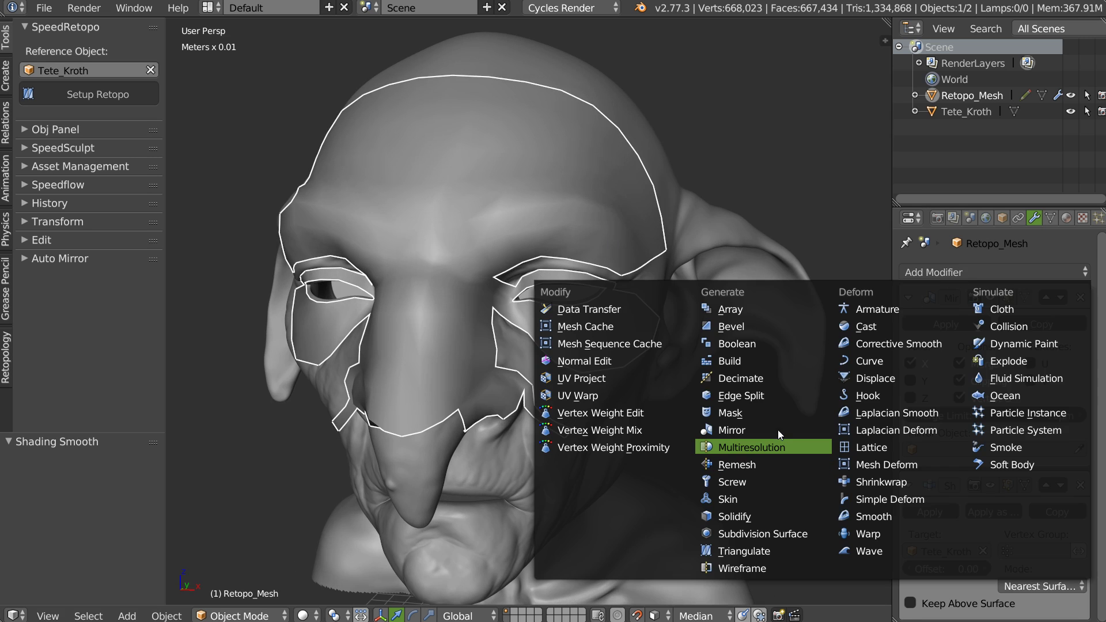
pyautogui.click(740, 448)
pyautogui.scroll(-4, 1027, 478)
pyautogui.scroll(-4, 1026, 478)
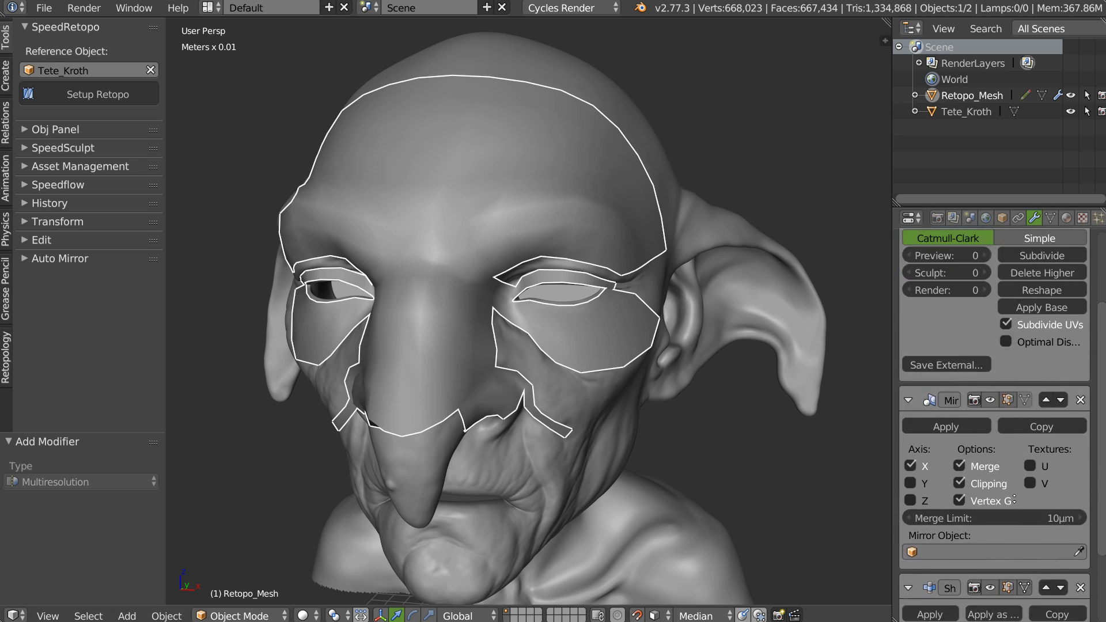
# Try the Shrinkwrap modifier above the Mirror modifier, and restore their previous order
pyautogui.click(1045, 529)
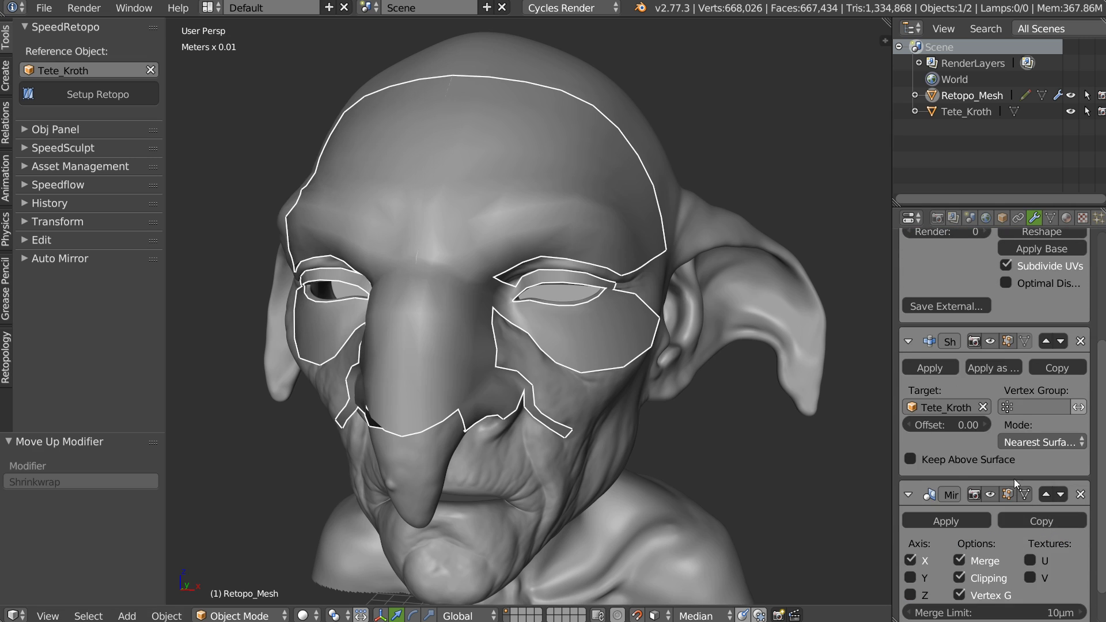
pyautogui.scroll(5, 1013, 478)
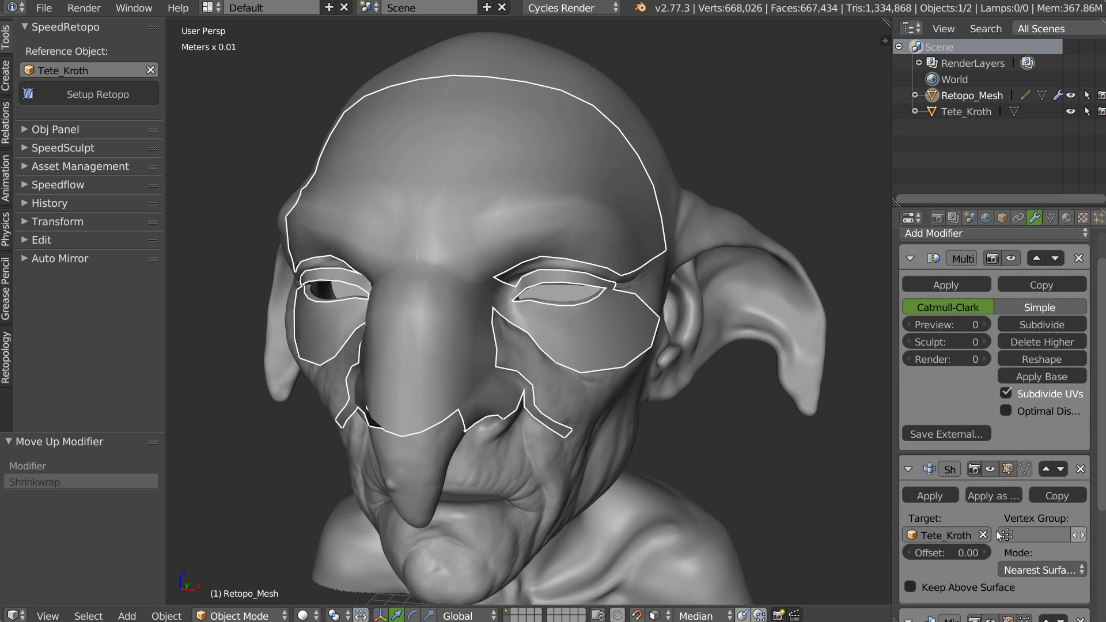
pyautogui.click(1060, 468)
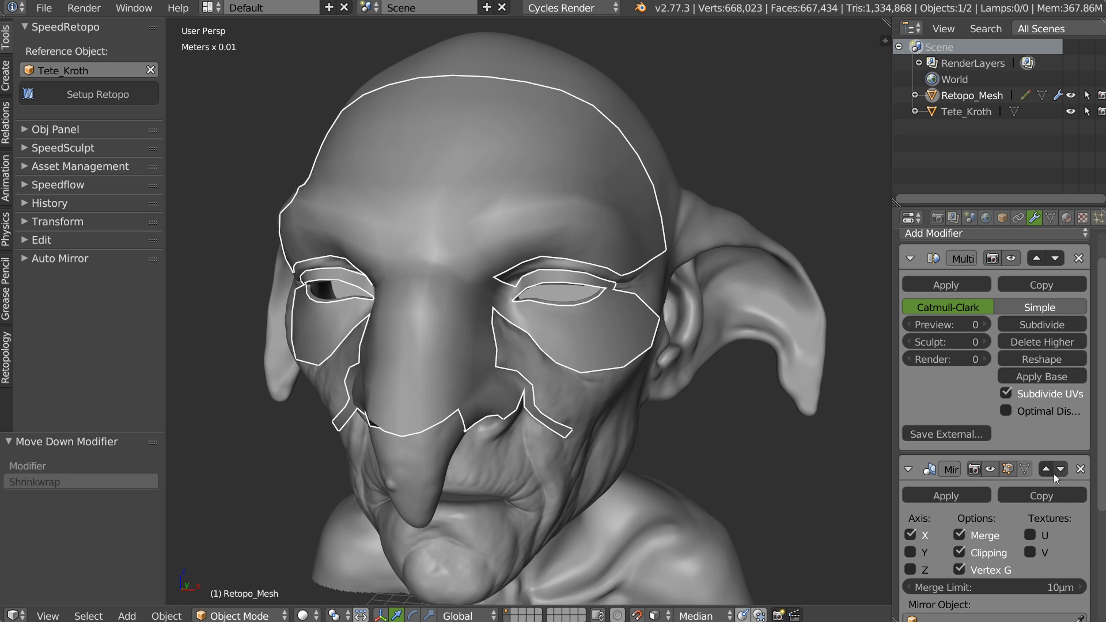
# Subdivide the Multiresolution modifier four times to reach level 4
pyautogui.click(1047, 325)
pyautogui.click(1044, 325)
pyautogui.click(1042, 326)
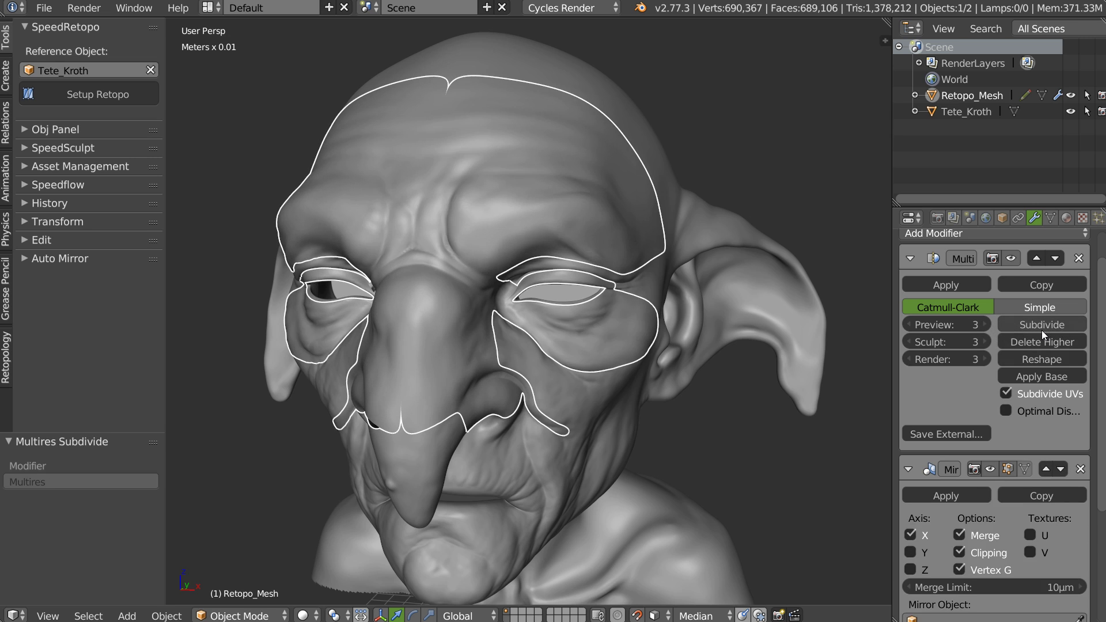
pyautogui.click(1039, 322)
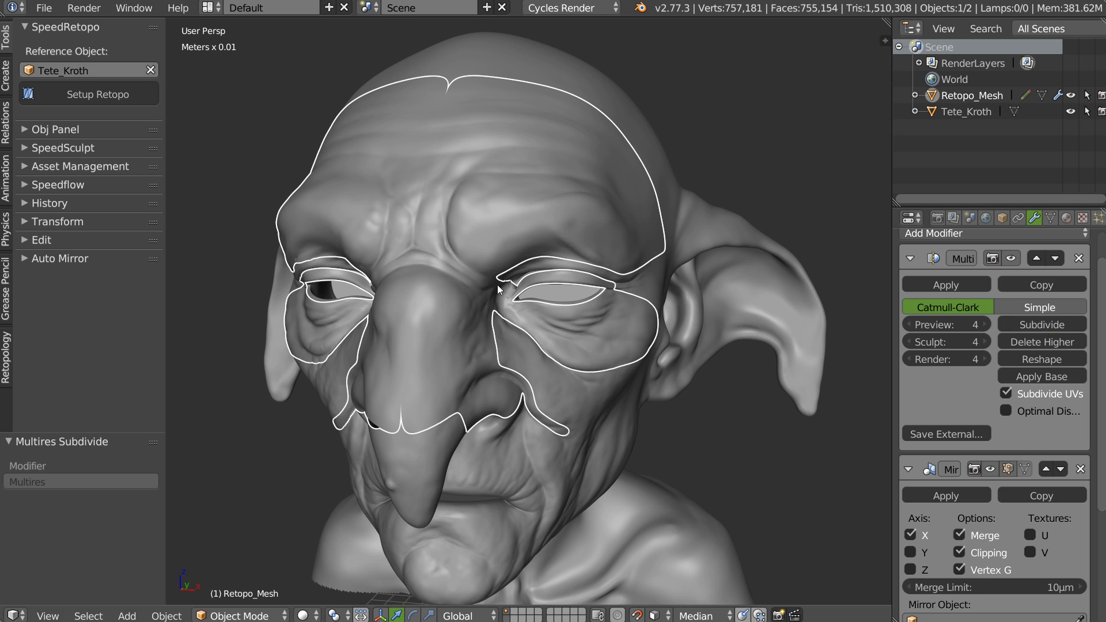
# Move the Mirror modifier below Shrinkwrap to compare the projection around the eyes, and put Shrinkwrap back below it
pyautogui.moveTo(497, 284); pyautogui.dragTo(352, 178, button='middle')
pyautogui.moveTo(547, 271)
pyautogui.mouseDown(button='middle')
pyautogui.moveTo(498, 266)
pyautogui.moveTo(520, 219)
pyautogui.moveTo(456, 251)
pyautogui.moveTo(552, 230)
pyautogui.moveTo(444, 244)
pyautogui.moveTo(516, 238)
pyautogui.moveTo(562, 251)
pyautogui.mouseUp(button='middle')
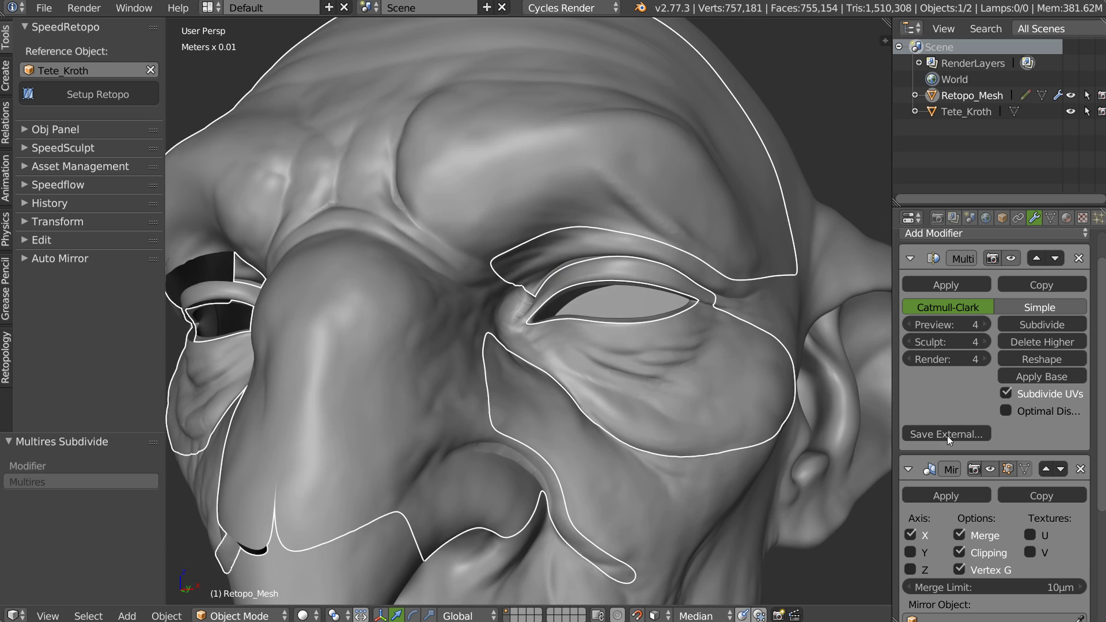
pyautogui.click(1060, 468)
pyautogui.moveTo(691, 345); pyautogui.dragTo(609, 285, button='middle')
pyautogui.click(1060, 469)
pyautogui.moveTo(680, 351); pyautogui.dragTo(611, 347, button='middle')
pyautogui.scroll(-6, 1013, 506)
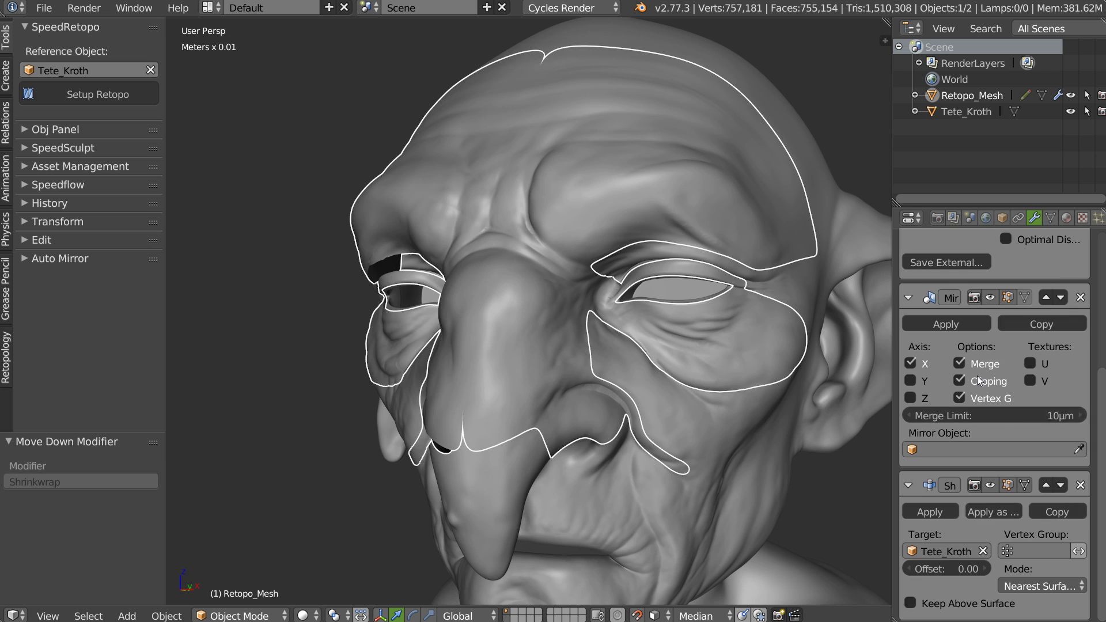
# Try to swap the stack order of the Multiresolution and Mirror modifiers
pyautogui.scroll(5, 1020, 437)
pyautogui.click(1045, 399)
pyautogui.moveTo(1045, 399); pyautogui.dragTo(1045, 479, button='middle')
pyautogui.click(1045, 479)
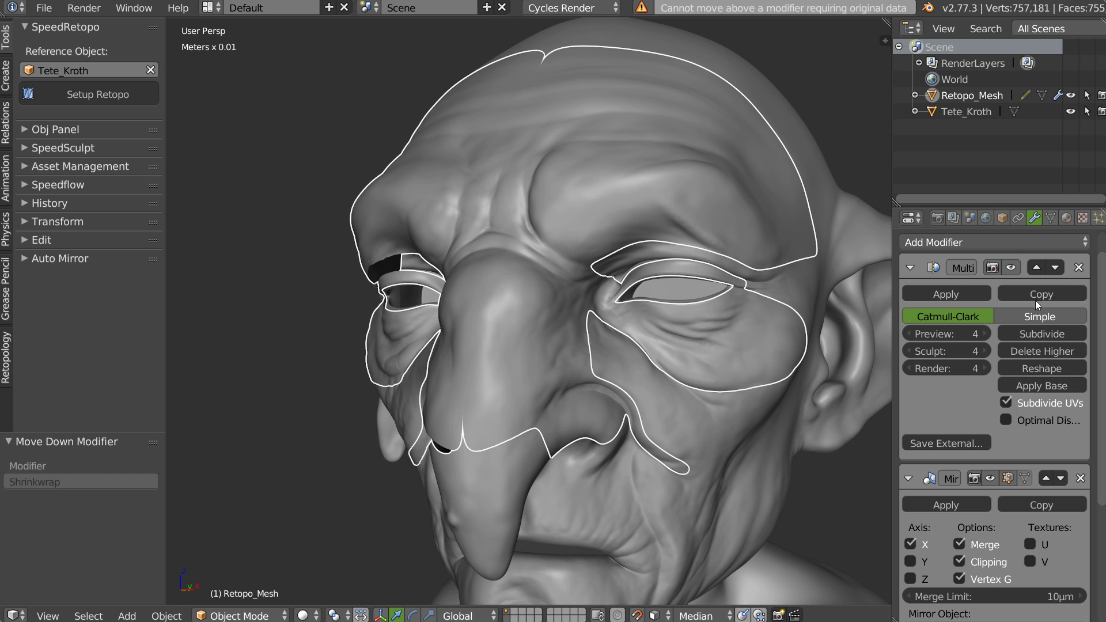
pyautogui.click(1055, 268)
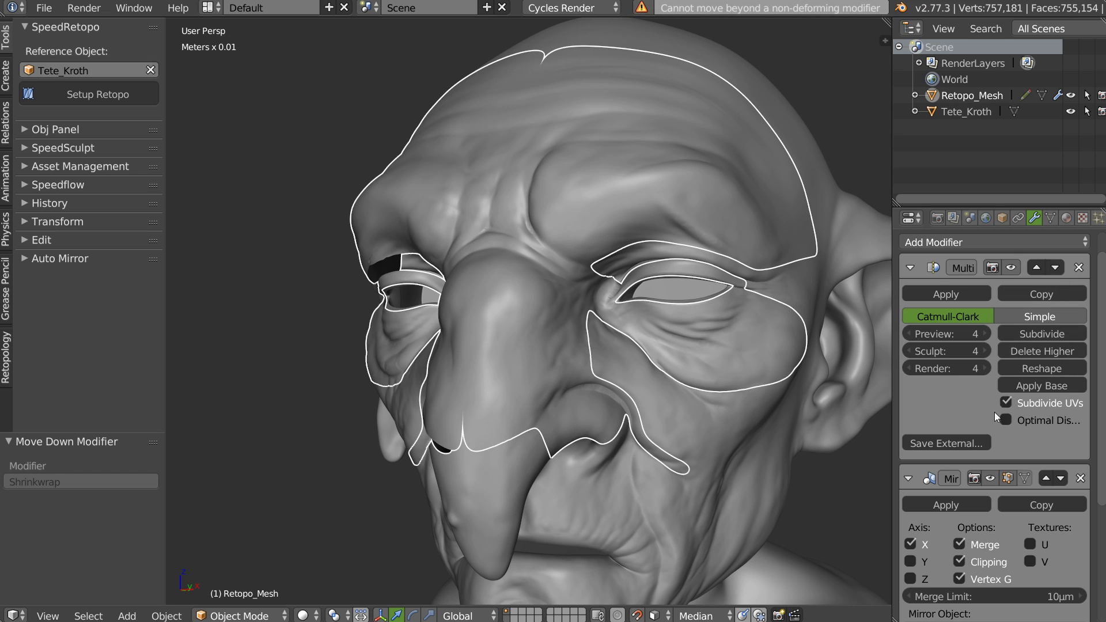
pyautogui.scroll(-1, 622, 331)
pyautogui.moveTo(622, 330); pyautogui.dragTo(530, 319, button='middle')
pyautogui.scroll(-1, 603, 309)
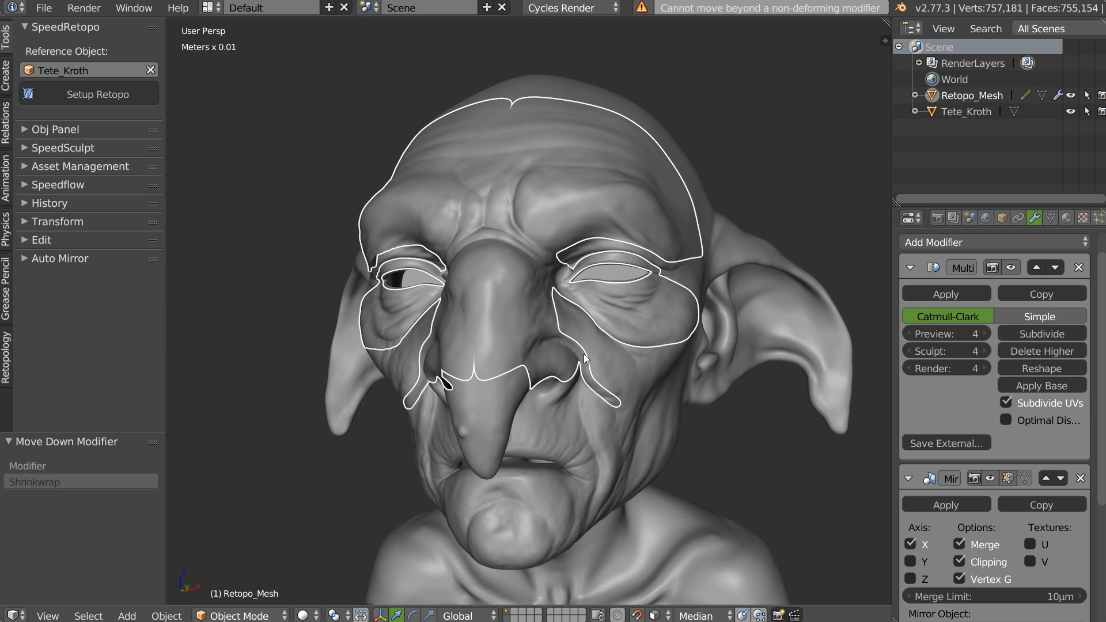
# Remove the Multiresolution modifier from Retopo_Mesh and return the mesh to Edit Mode
pyautogui.click(1079, 267)
pyautogui.moveTo(576, 272); pyautogui.dragTo(561, 276, button='middle')
pyautogui.press('Tab')
pyautogui.moveTo(444, 273); pyautogui.dragTo(381, 182, button='middle')
pyautogui.scroll(2, 585, 298)
pyautogui.keyDown('shift'); pyautogui.rightClick(535, 267); pyautogui.keyUp('shift')
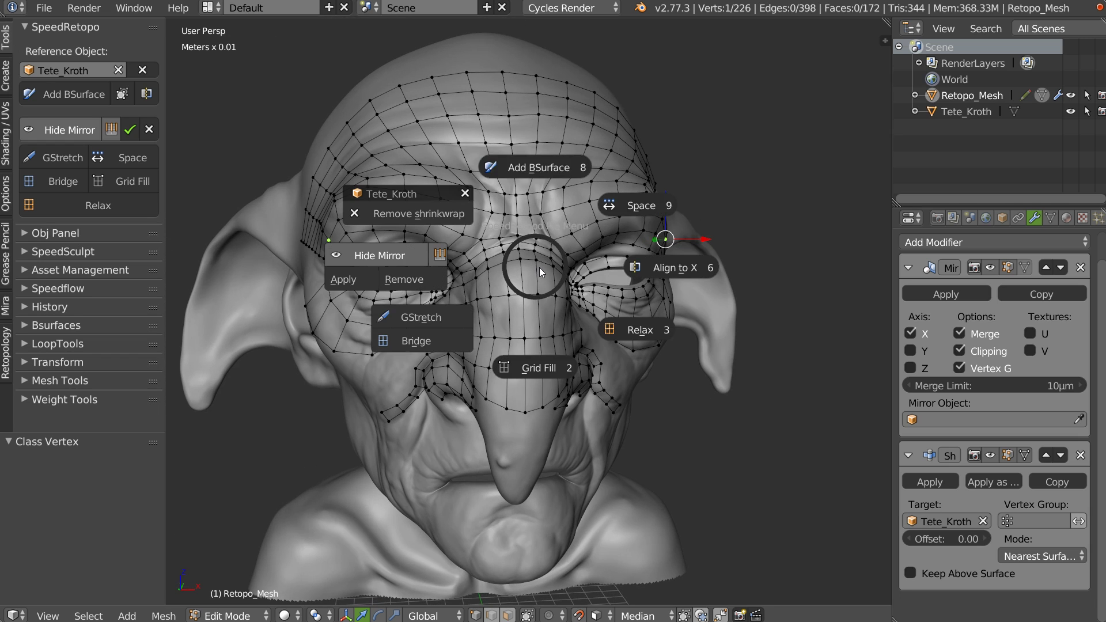
pyautogui.press('Escape')
pyautogui.moveTo(573, 332); pyautogui.dragTo(469, 279, button='middle')
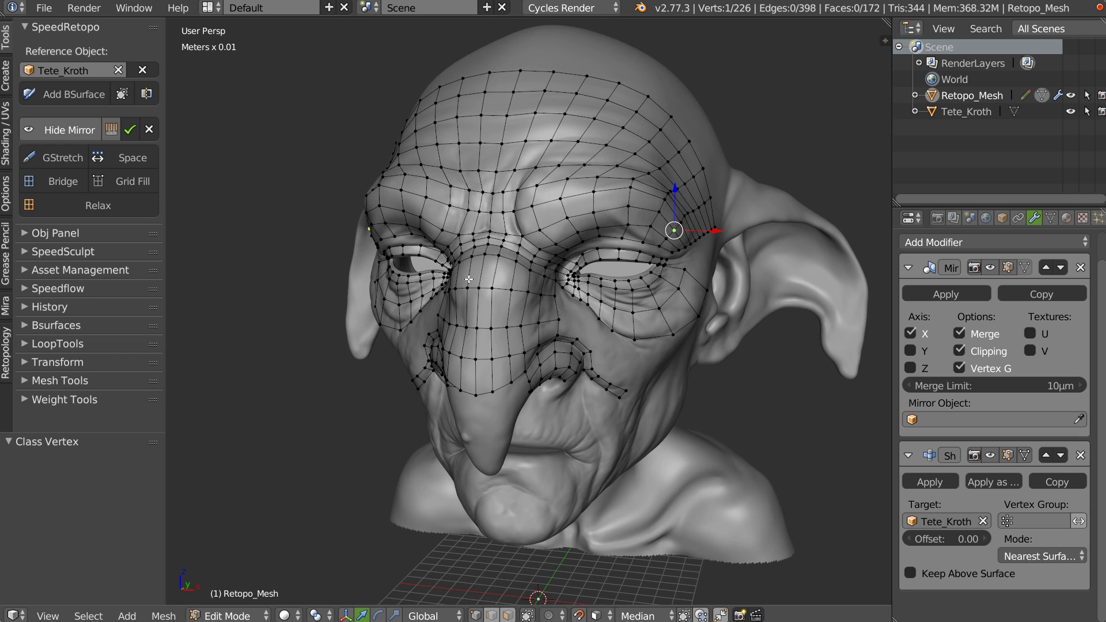